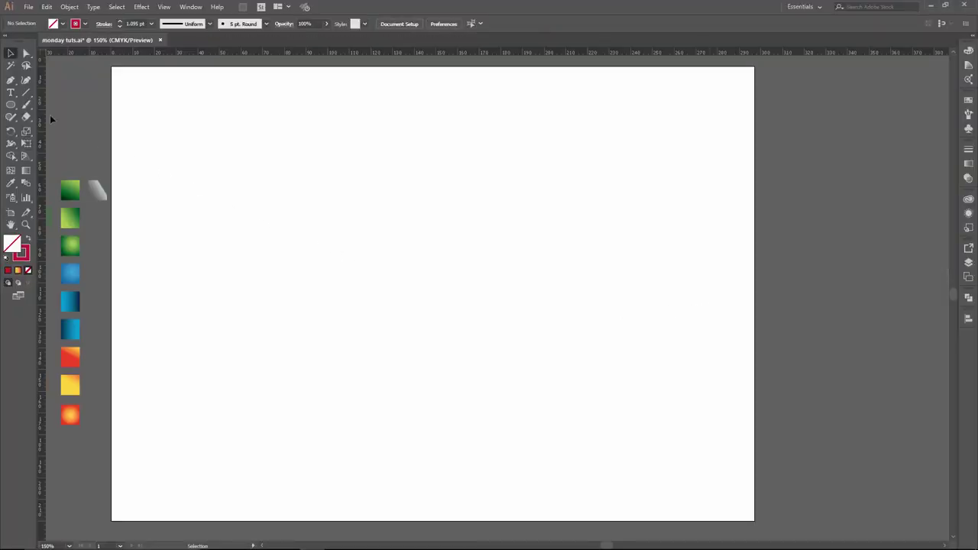
# Step: Draw a 50 × 80 mm ellipse with the Ellipse tool
pyautogui.click(15, 106)
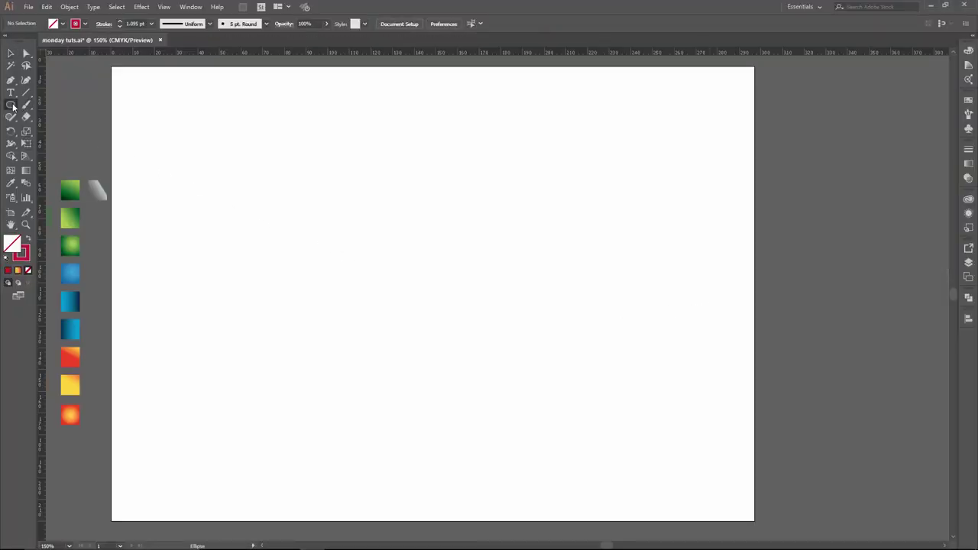
pyautogui.click(381, 275)
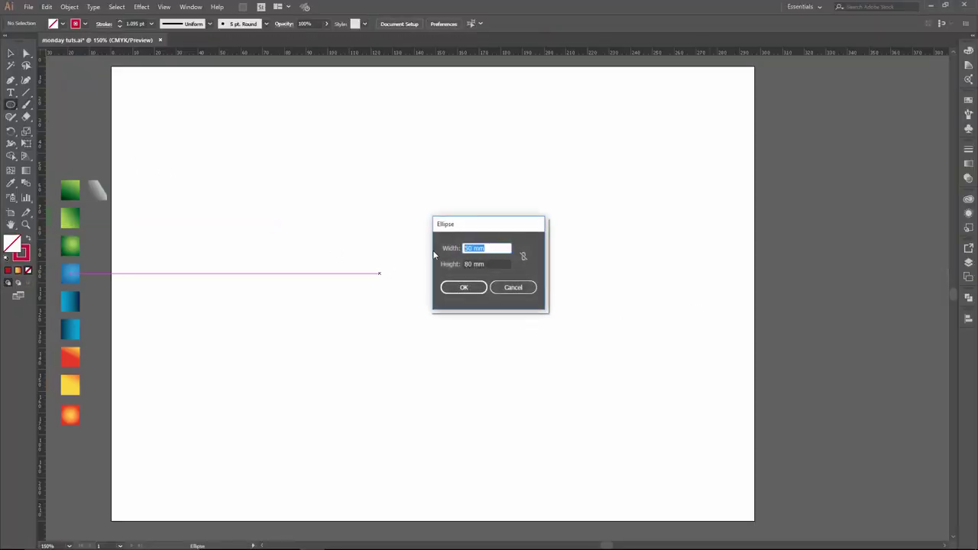
pyautogui.click(480, 263)
pyautogui.click(463, 288)
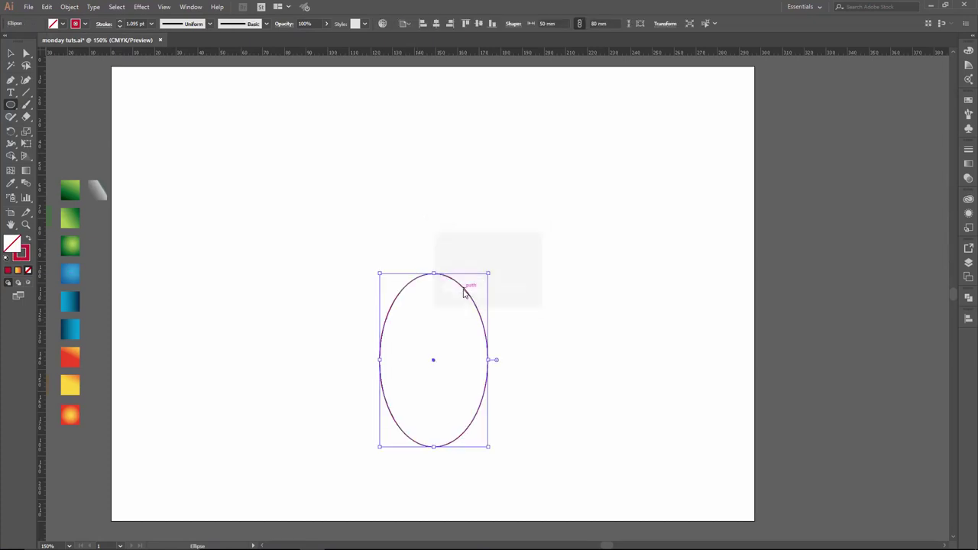
# Step: Centre the ellipse horizontally and vertically on the artboard
pyautogui.press('v')
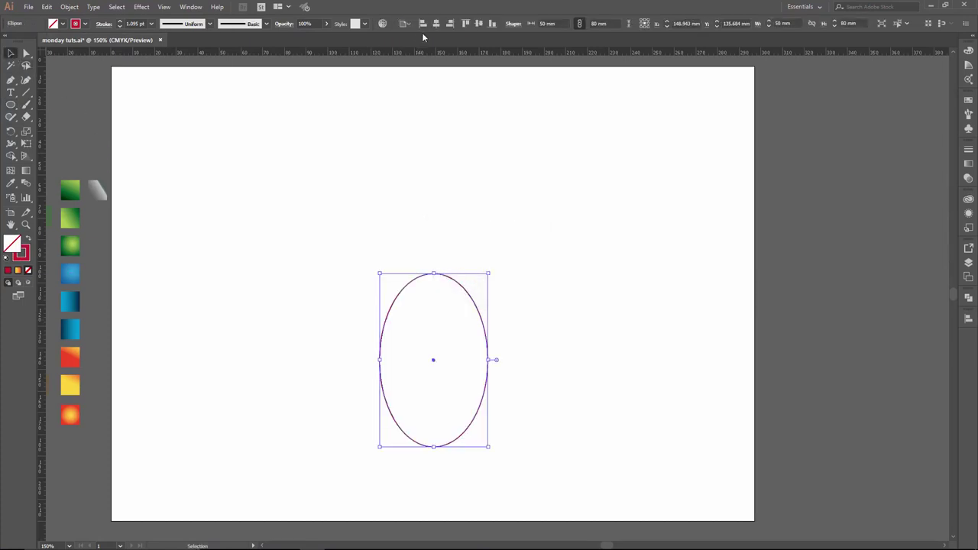
pyautogui.click(436, 24)
pyautogui.click(479, 24)
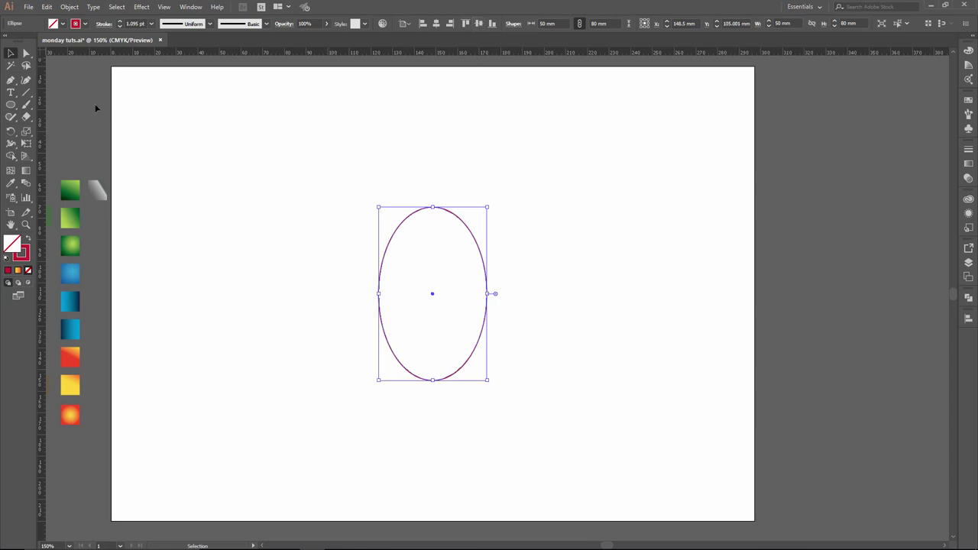
pyautogui.click(26, 53)
# Step: Sharpen the ellipse's top and bottom anchors into points by shortening their handles
pyautogui.moveTo(424, 188); pyautogui.dragTo(441, 401)
pyautogui.click(25, 131)
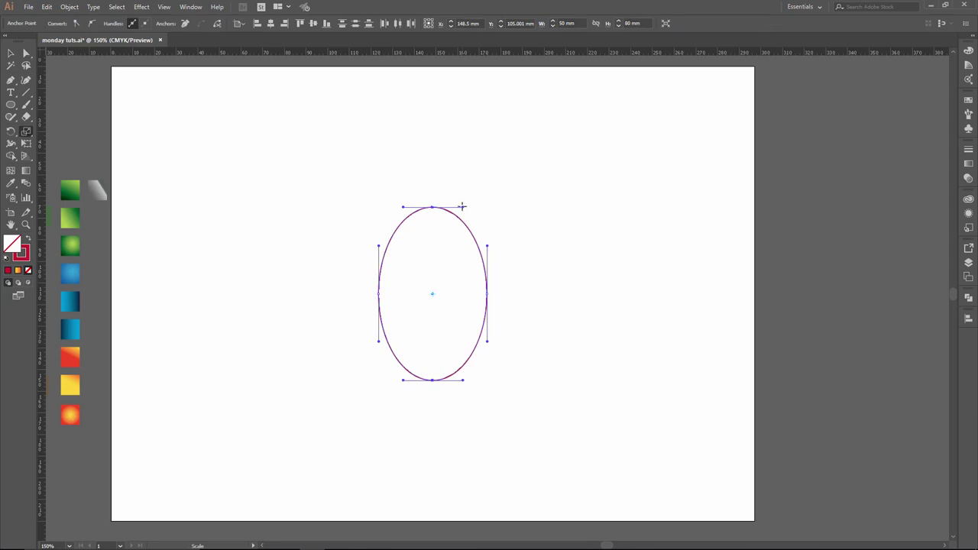
pyautogui.moveTo(462, 206)
pyautogui.mouseDown()
pyautogui.moveTo(451, 208)
pyautogui.moveTo(463, 208)
pyautogui.mouseUp()
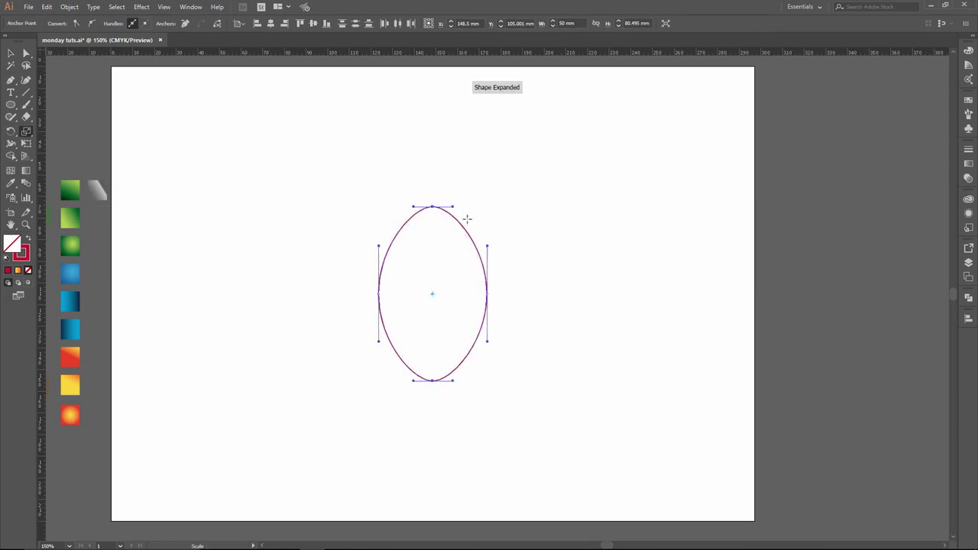
pyautogui.click(10, 53)
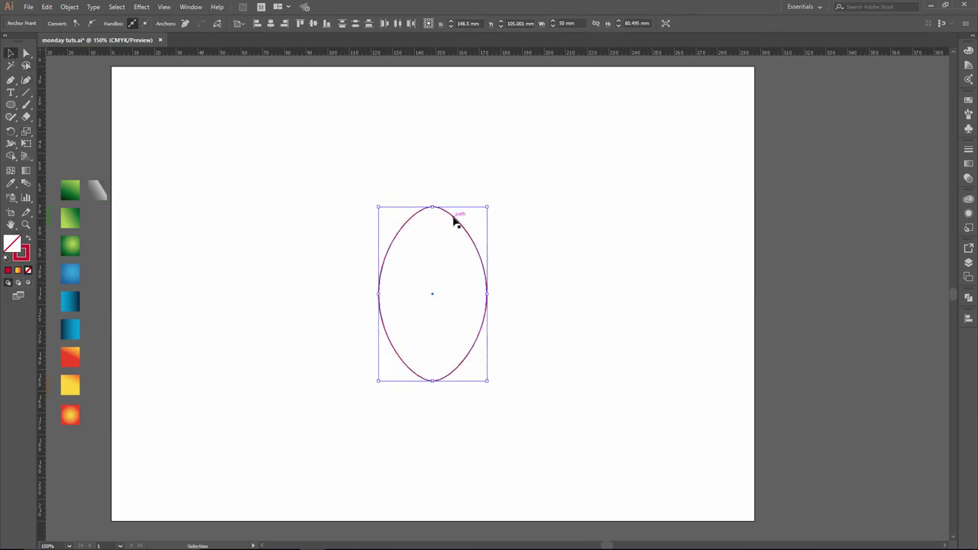
# Step: Add a non-uniformly scaled copy at 120% horizontal width
pyautogui.click(456, 221)
pyautogui.doubleClick(26, 131)
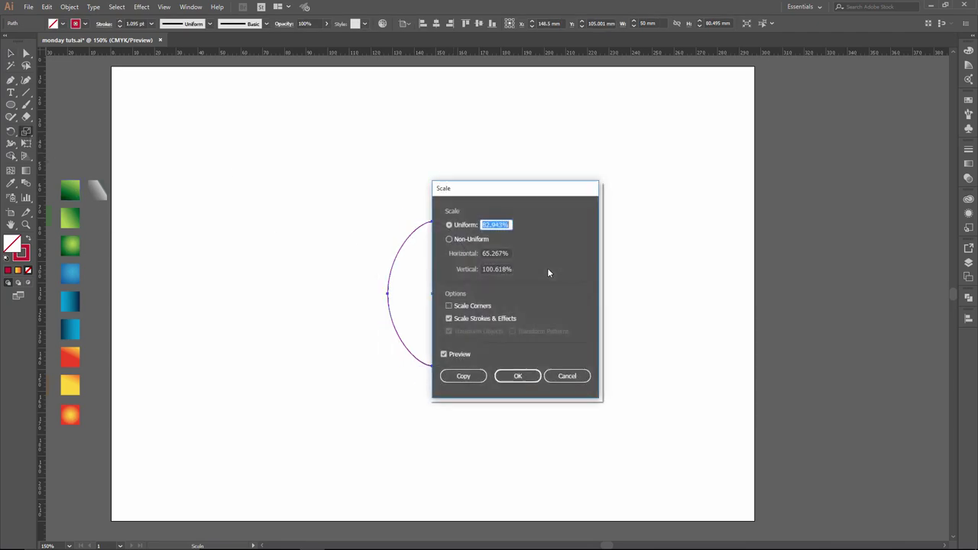
pyautogui.write('100')
pyautogui.click(506, 253)
pyautogui.doubleClick(504, 254)
pyautogui.write('120')
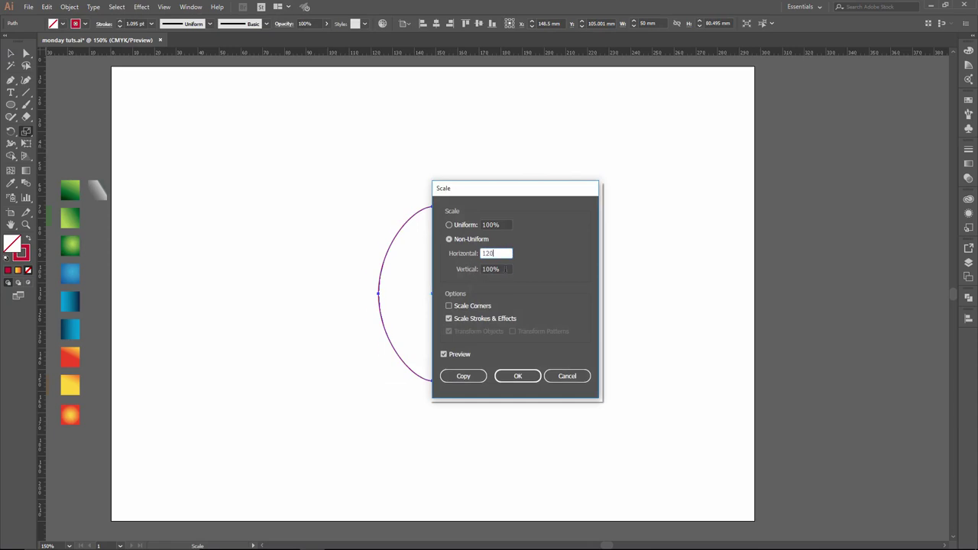
pyautogui.press('Tab')
pyautogui.click(482, 225)
pyautogui.click(493, 253)
pyautogui.press('Tab')
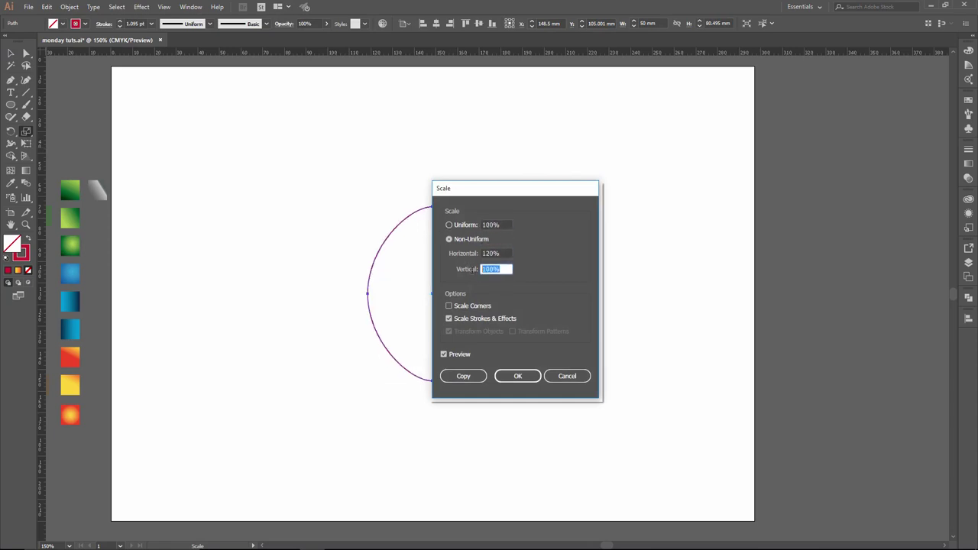
pyautogui.click(503, 254)
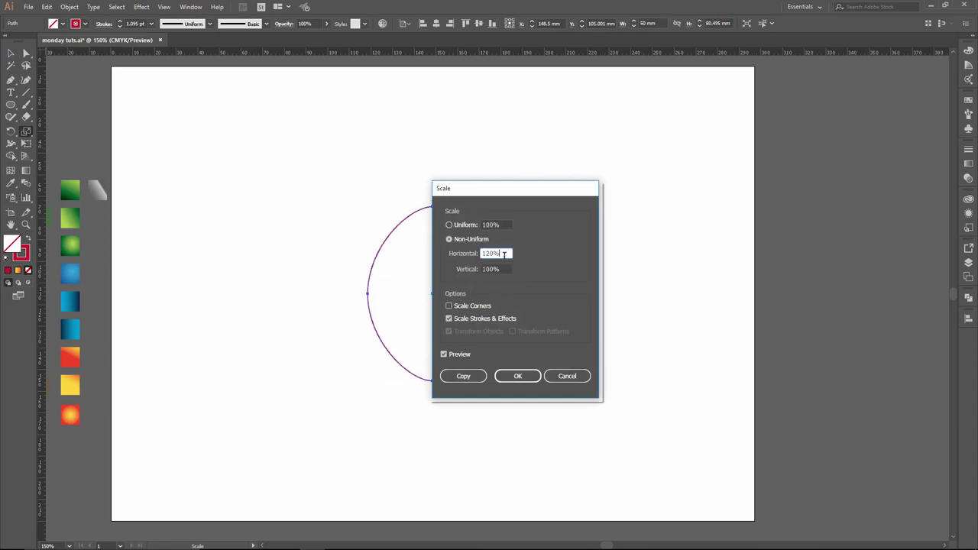
pyautogui.click(463, 376)
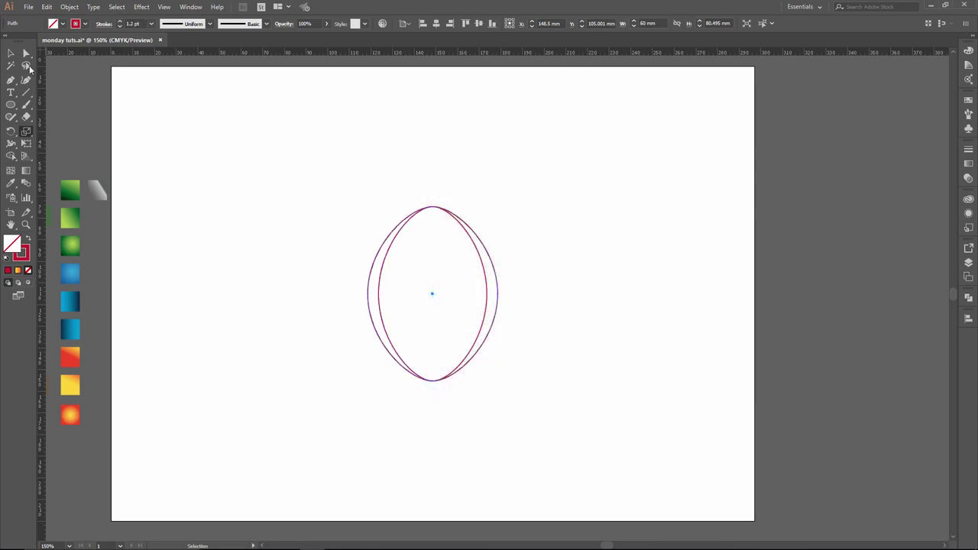
# Step: Rotate the wider copy by -20°
pyautogui.press('r')
pyautogui.keyDown('alt'); pyautogui.click(427, 280); pyautogui.keyUp('alt')
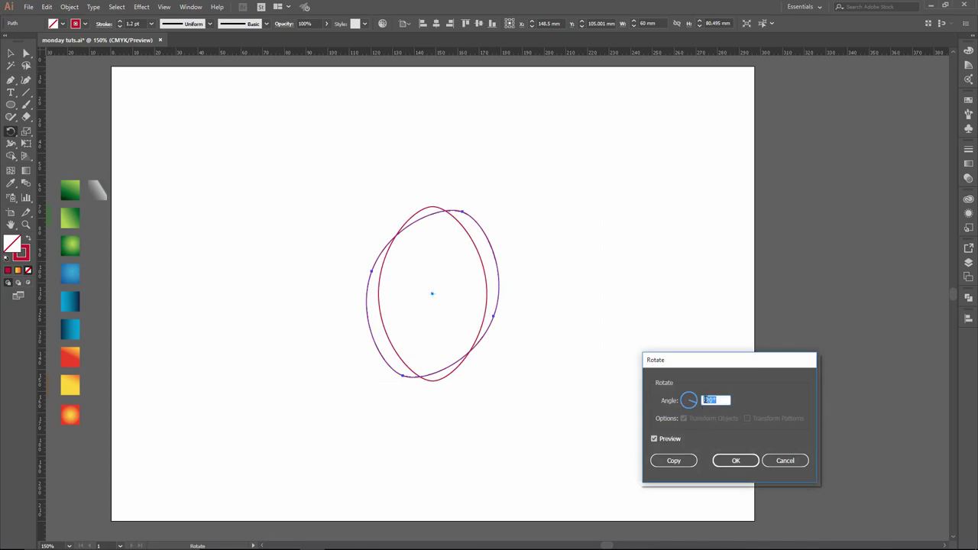
pyautogui.press('BackSpace')
pyautogui.write('20')
pyautogui.click(734, 461)
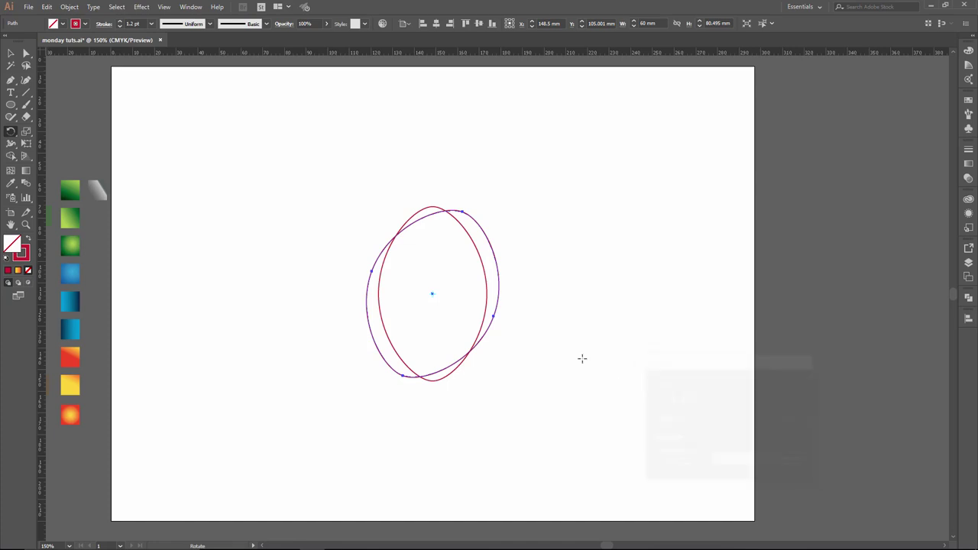
# Step: Add a horizontal guide through the upright shape's centre
pyautogui.click(12, 54)
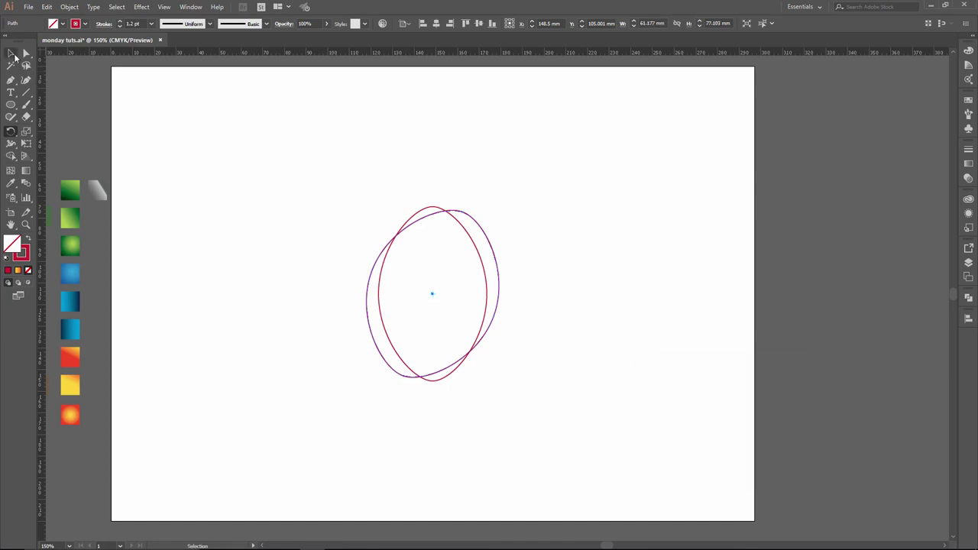
pyautogui.click(528, 212)
pyautogui.click(469, 238)
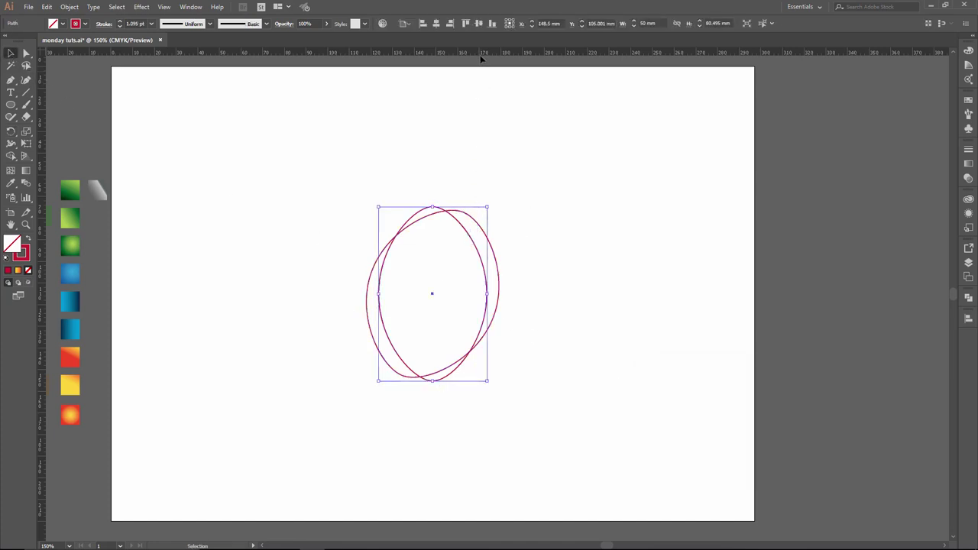
pyautogui.moveTo(481, 58); pyautogui.dragTo(432, 295)
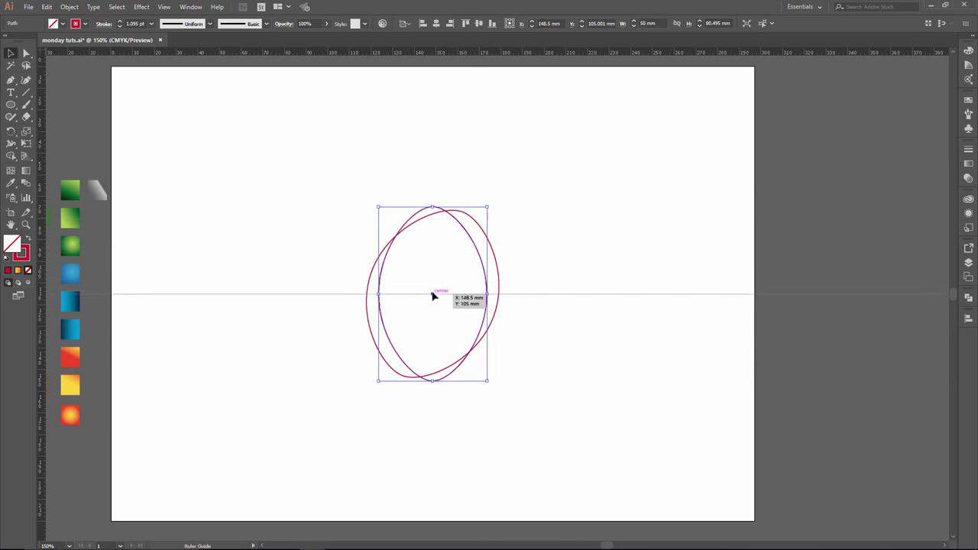
pyautogui.click(557, 242)
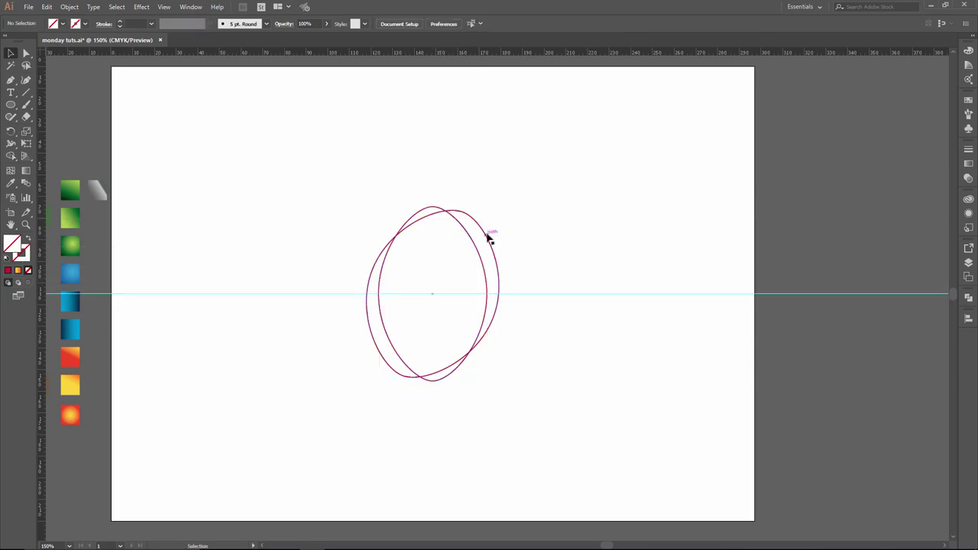
# Step: Nudge the tilted shape down and to the right
pyautogui.click(486, 237)
pyautogui.click(445, 256)
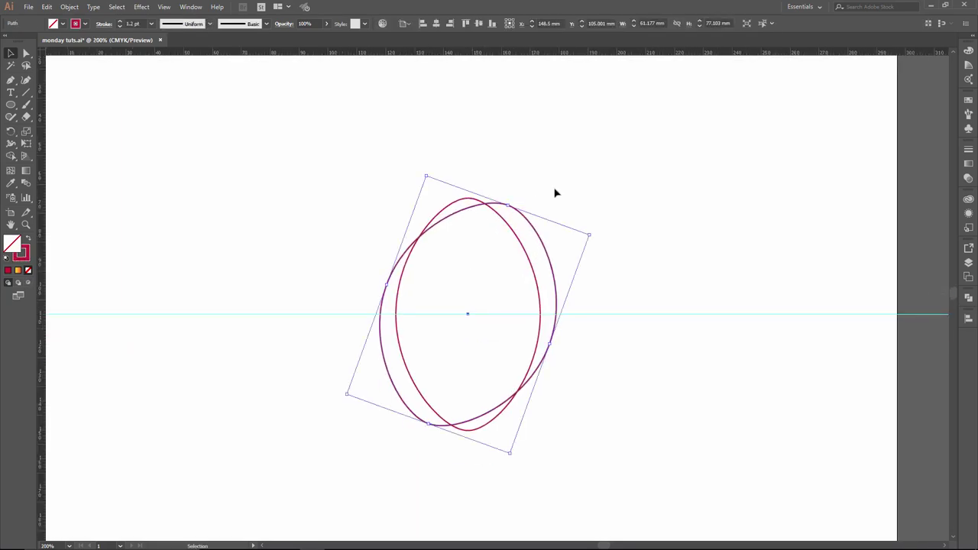
pyautogui.press('Down')
pyautogui.press('Down')
pyautogui.press('Down')
pyautogui.press('Down')
pyautogui.press('Down')
pyautogui.press('Down')
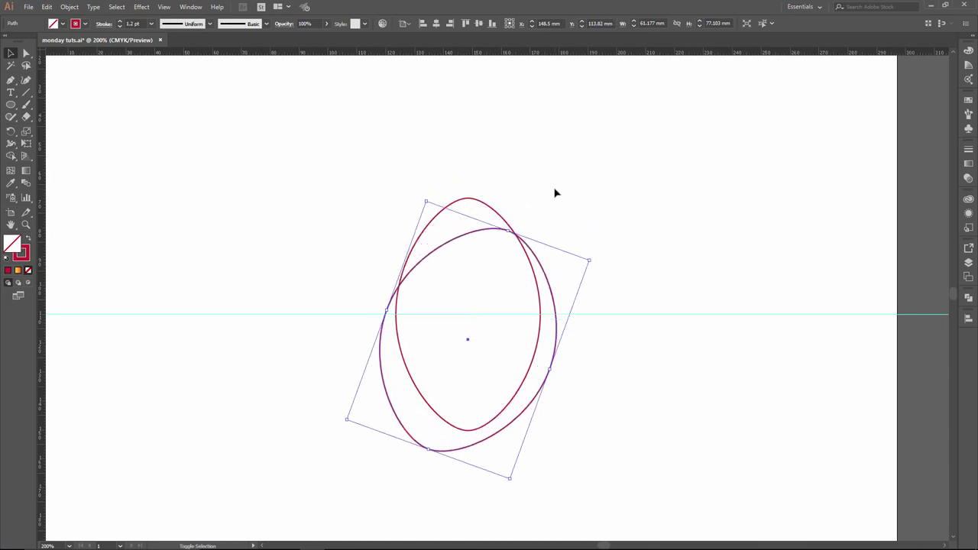
pyautogui.press('Right')
pyautogui.press('Right')
pyautogui.press('Right')
pyautogui.press('Right')
pyautogui.press('Right')
pyautogui.press('Right')
pyautogui.press('Right')
pyautogui.press('Right')
pyautogui.press('Right')
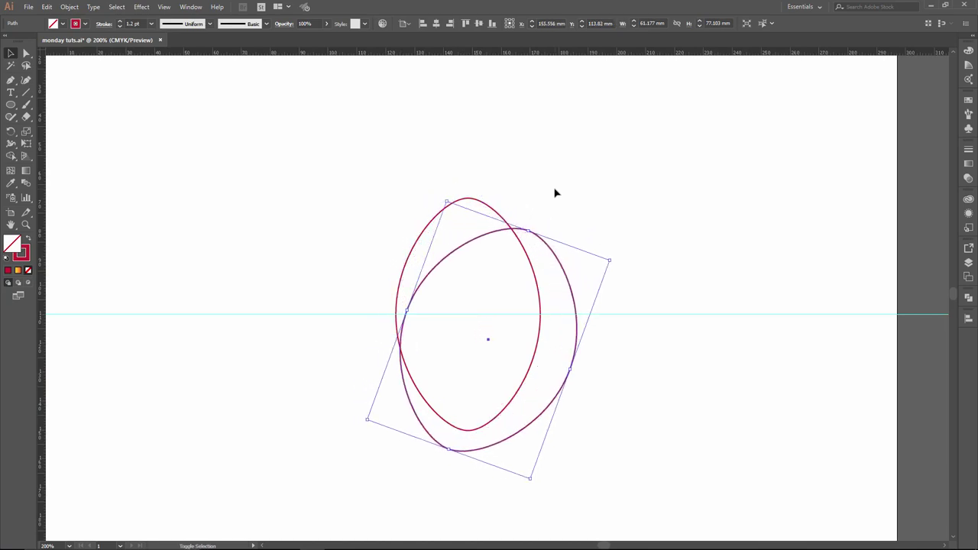
pyautogui.press('Right')
pyautogui.press('Right')
pyautogui.press('Right')
pyautogui.press('Right')
pyautogui.press('Right')
pyautogui.press('Right')
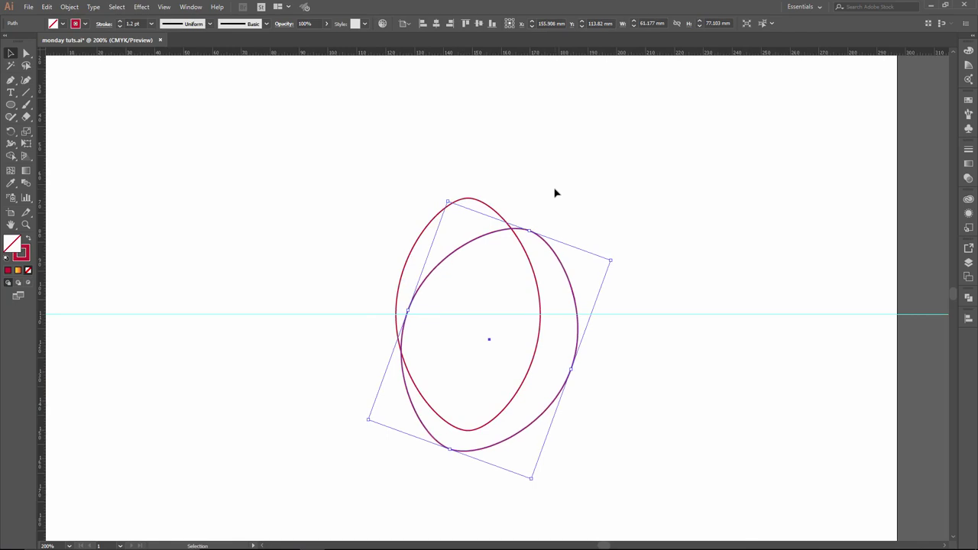
# Step: Add a rotated copy of the upright pointed ellipse
pyautogui.click(503, 203)
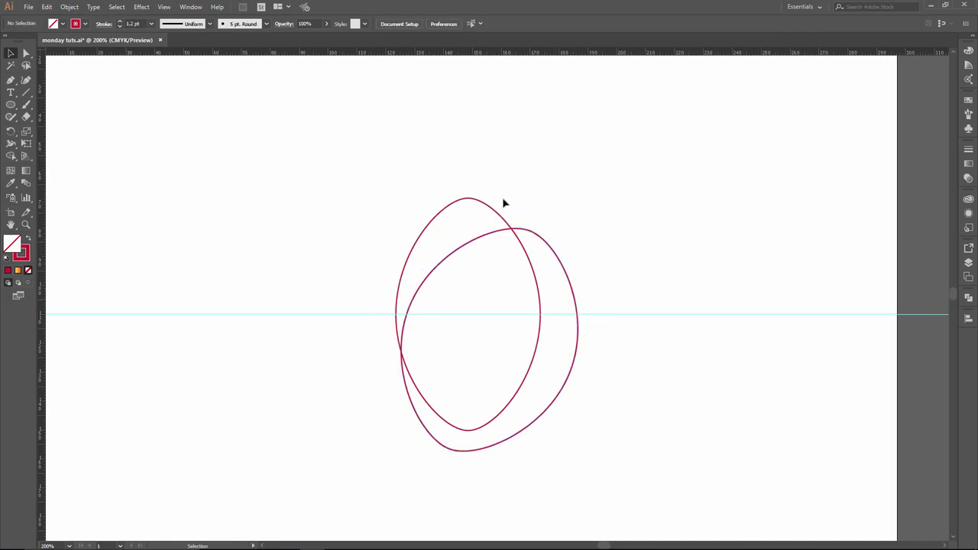
pyautogui.click(482, 202)
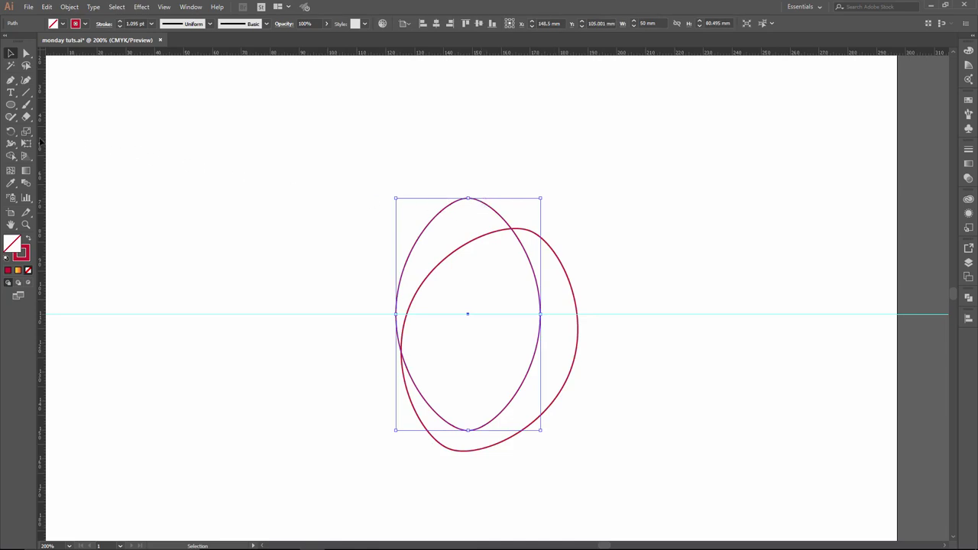
pyautogui.doubleClick(10, 130)
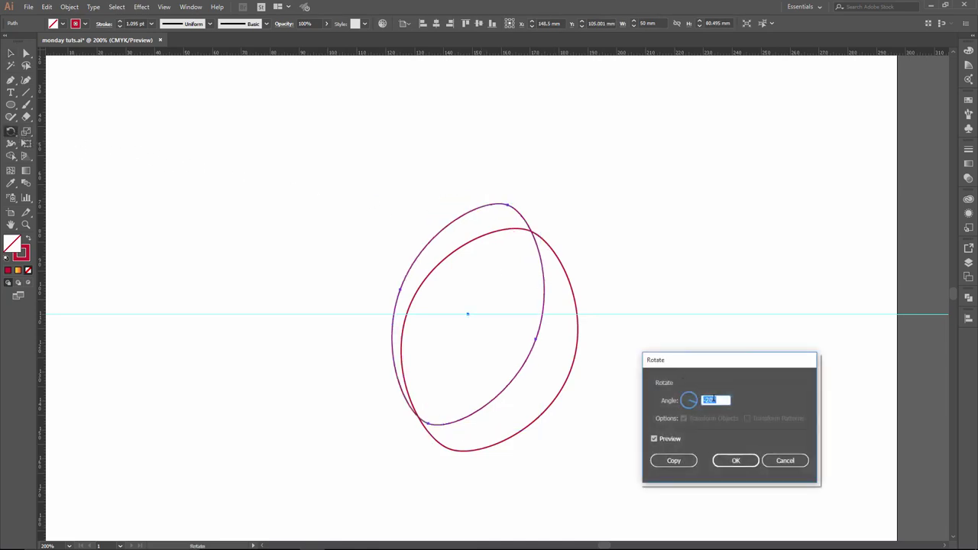
pyautogui.write('-')
pyautogui.click(674, 460)
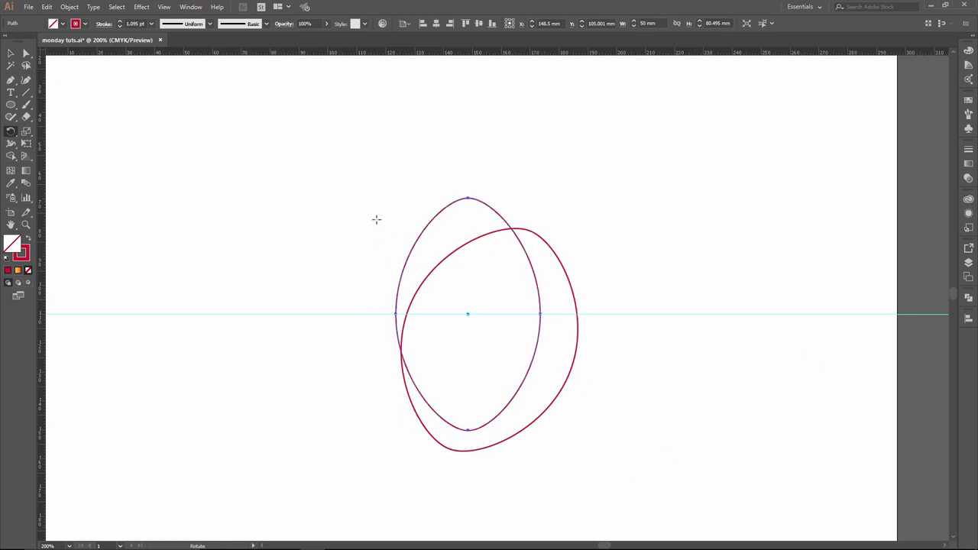
# Step: Drag the tilted copy so the three ellipses form an even triangular ring
pyautogui.click(11, 53)
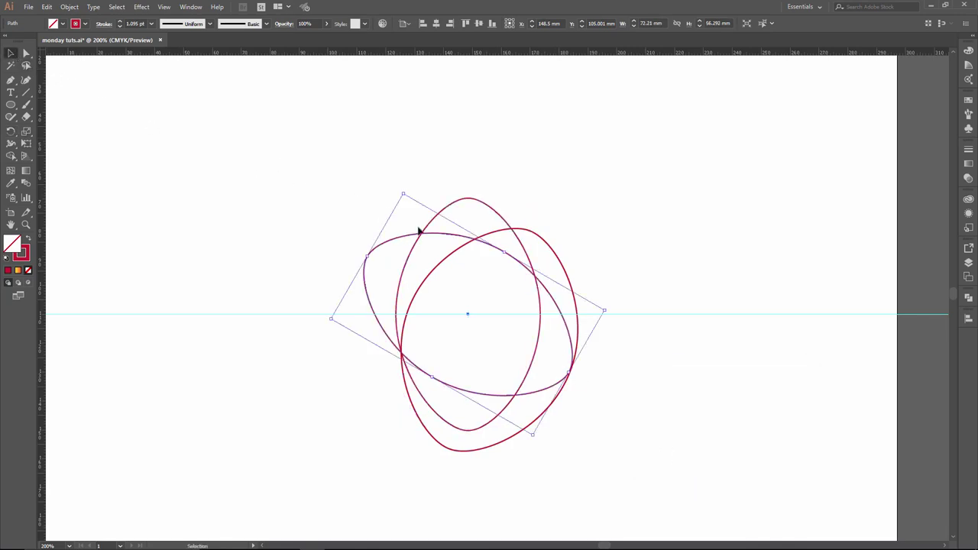
pyautogui.moveTo(435, 236); pyautogui.dragTo(474, 288)
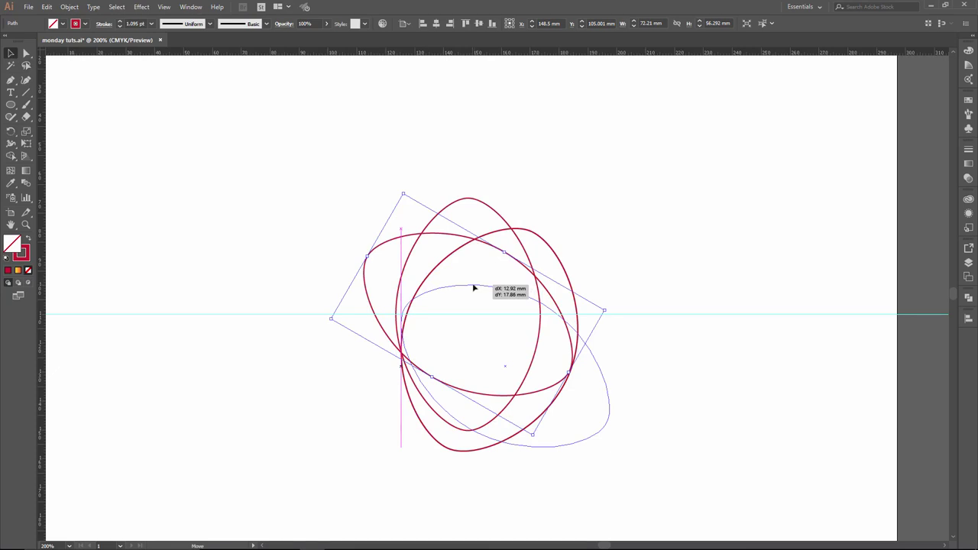
pyautogui.moveTo(474, 288); pyautogui.dragTo(473, 288)
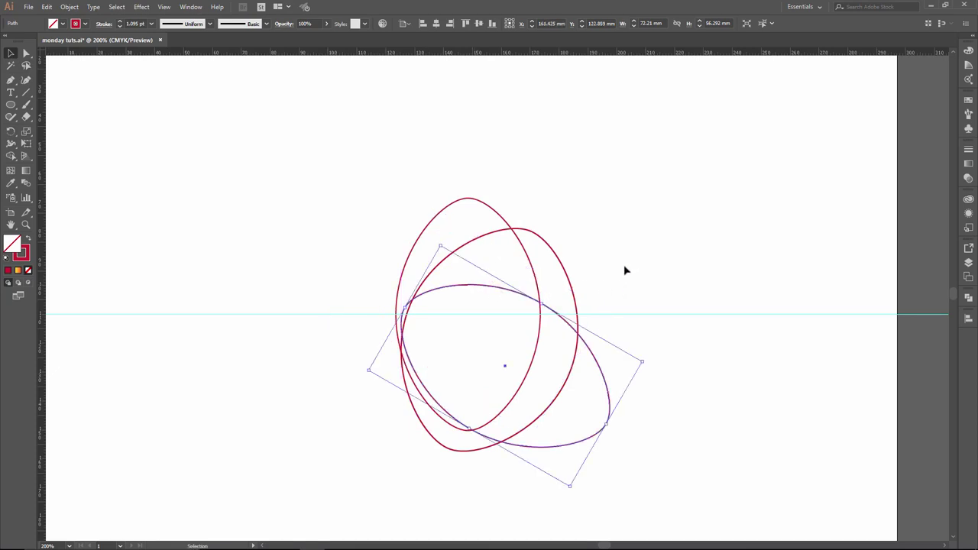
pyautogui.moveTo(478, 287)
pyautogui.mouseDown()
pyautogui.moveTo(486, 274)
pyautogui.moveTo(595, 274)
pyautogui.mouseUp()
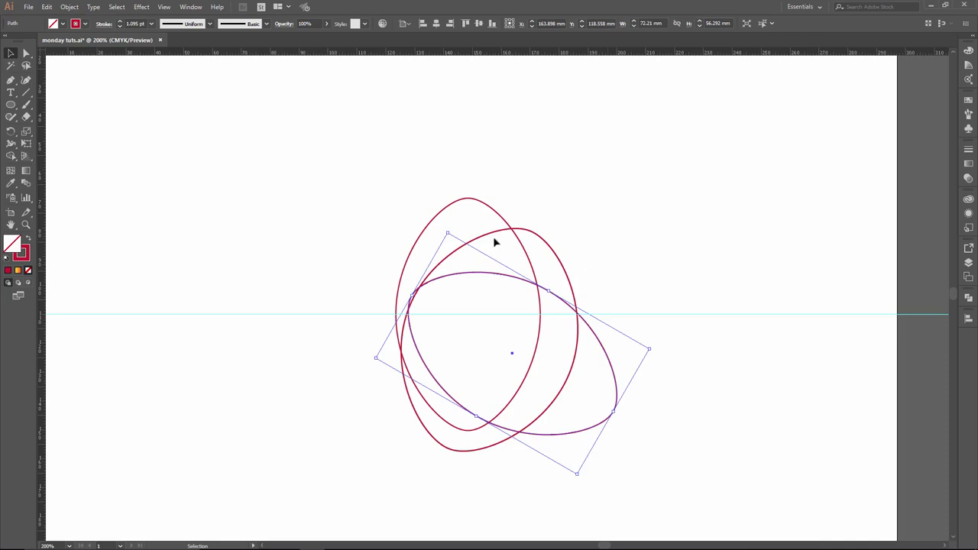
pyautogui.click(678, 314)
# Step: Remove the guide and merge the ellipses' top overlapping regions into one leaf with Shape Builder
pyautogui.press('Delete')
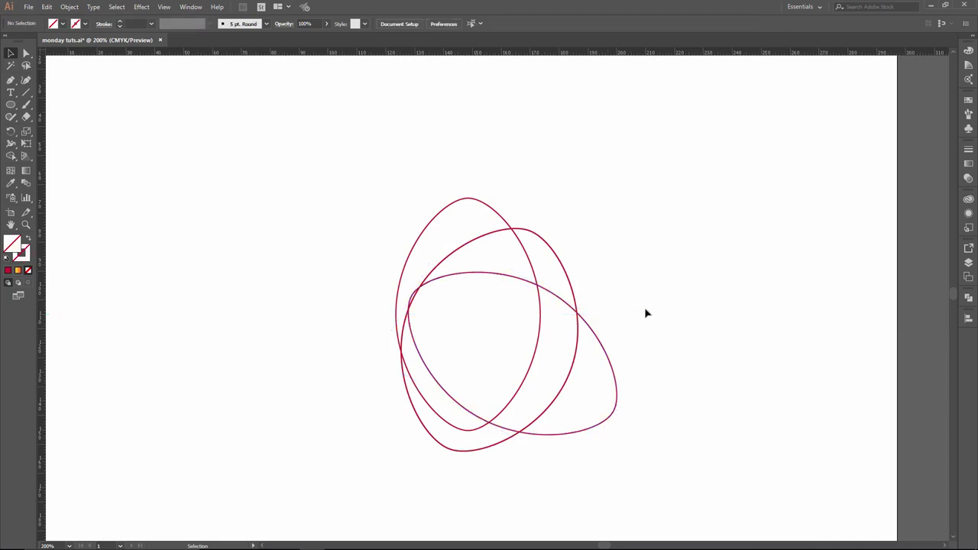
pyautogui.moveTo(582, 400); pyautogui.dragTo(624, 451)
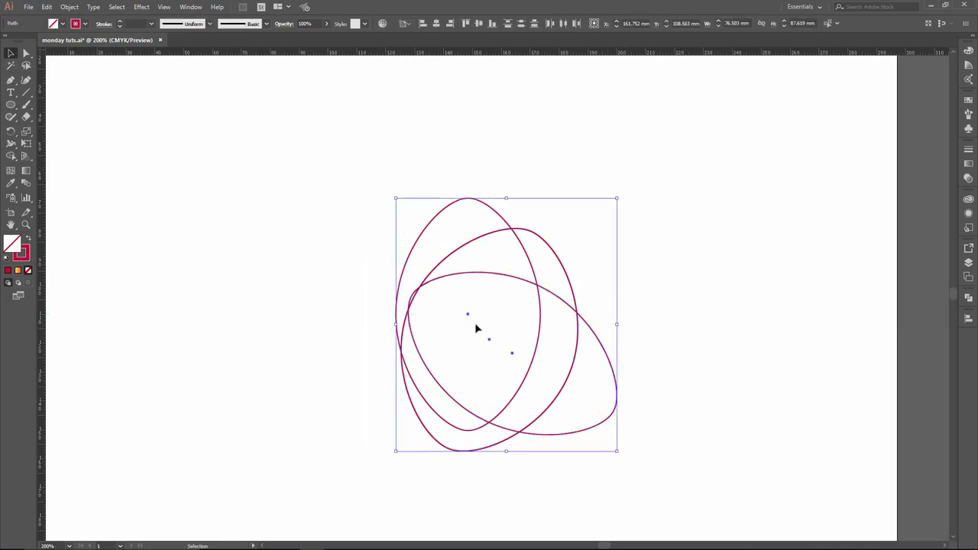
pyautogui.click(11, 155)
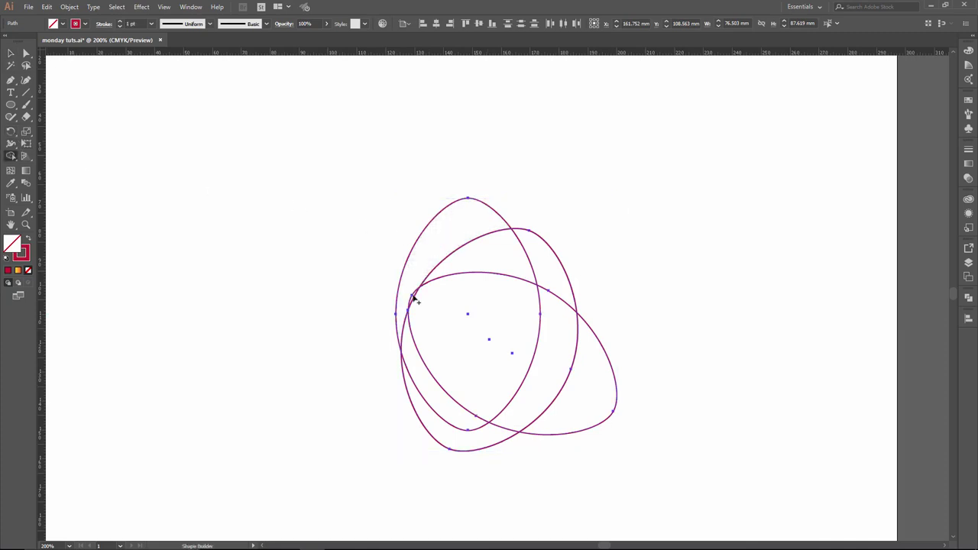
pyautogui.hotkey('ctrl', '+')
pyautogui.hscroll(2, 530, 291)
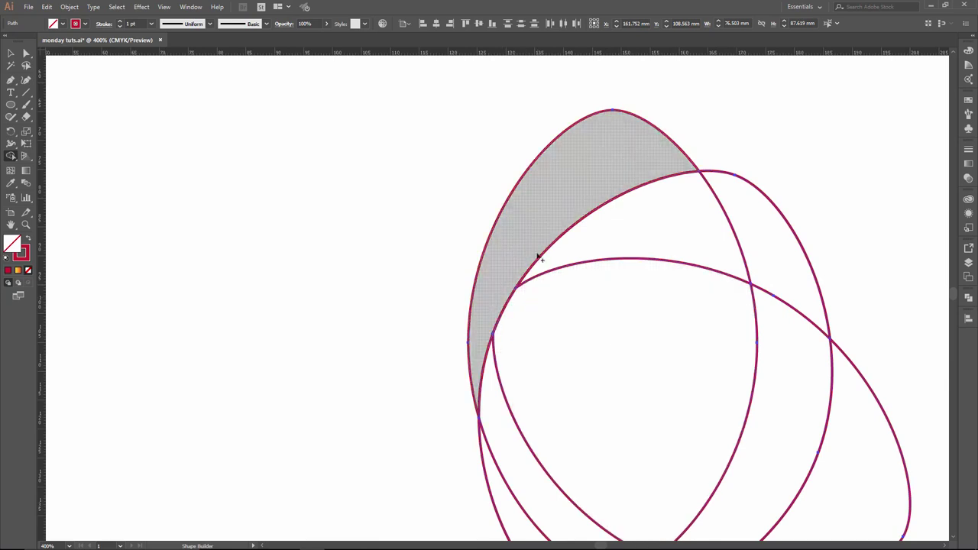
pyautogui.moveTo(434, 243); pyautogui.dragTo(431, 242)
pyautogui.hscroll(3, 432, 242)
pyautogui.moveTo(465, 207); pyautogui.dragTo(569, 238)
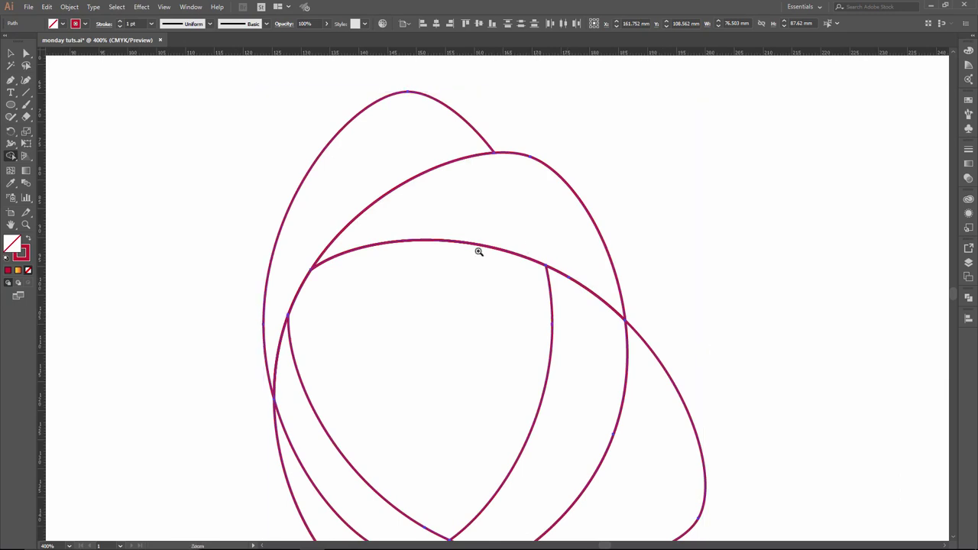
pyautogui.hotkey('ctrl', '-')
pyautogui.moveTo(485, 258); pyautogui.dragTo(444, 188)
# Step: Delete the leftover lower ellipse pieces
pyautogui.press('v')
pyautogui.hotkey('ctrl', 'a')
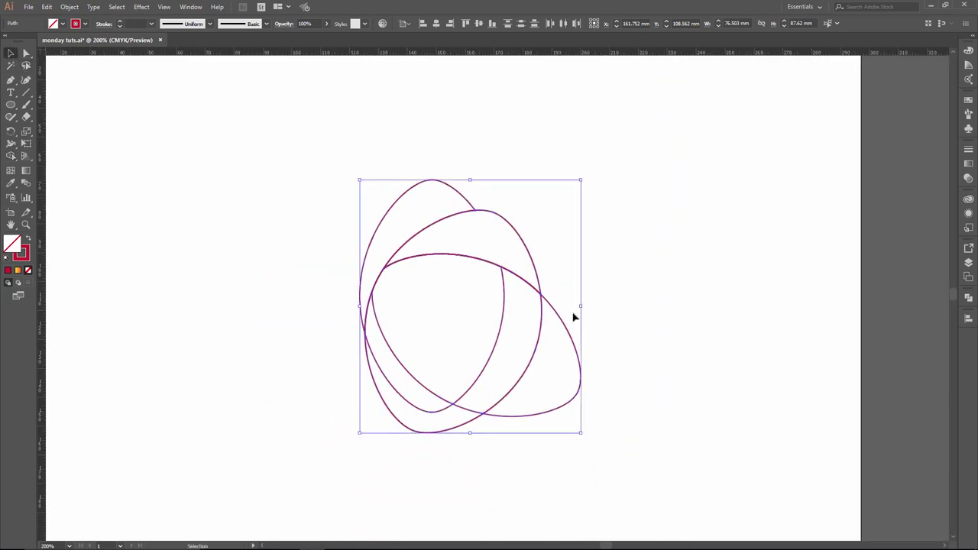
pyautogui.click(631, 331)
pyautogui.moveTo(631, 331); pyautogui.dragTo(262, 472)
pyautogui.moveTo(617, 343); pyautogui.dragTo(474, 390)
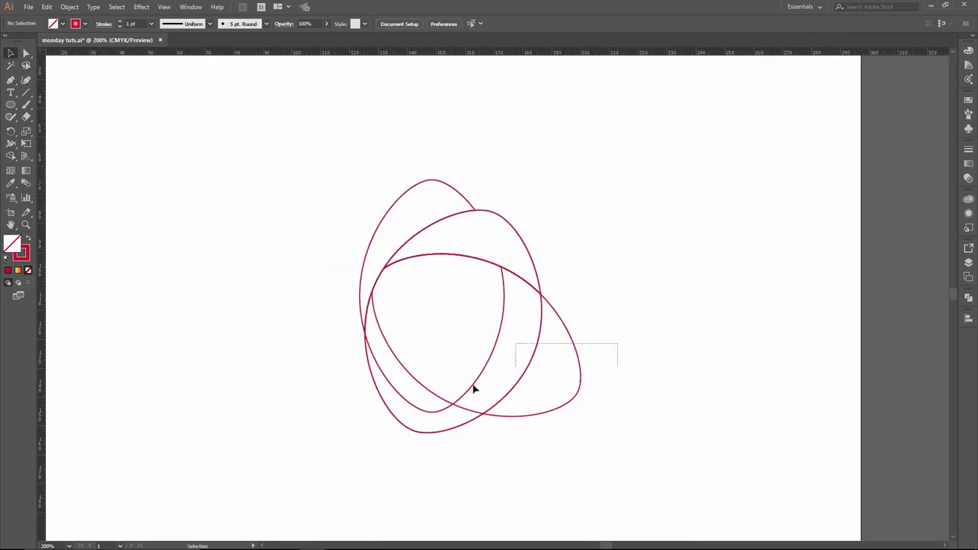
pyautogui.press('Delete')
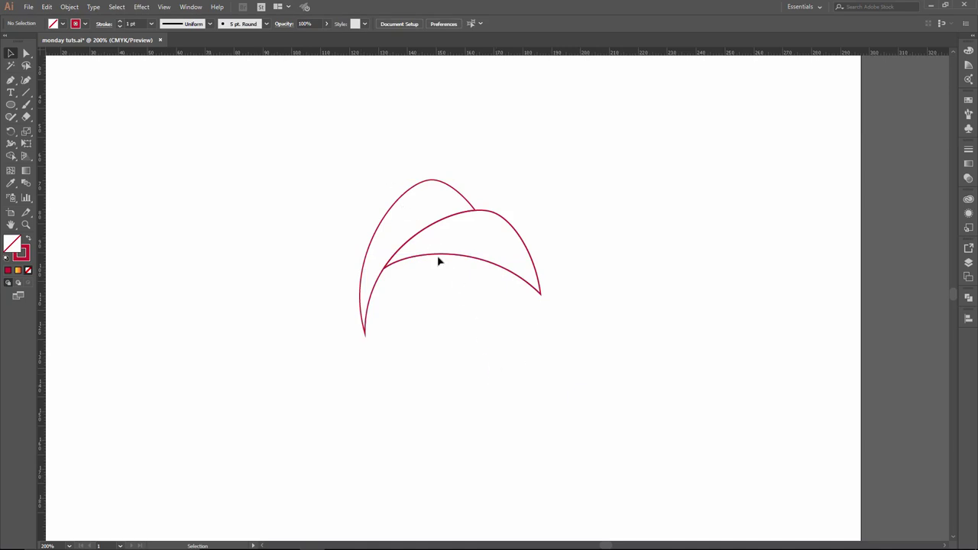
# Step: Zoom out to show the gradient swatches and select the left leaf outline
pyautogui.click(437, 255)
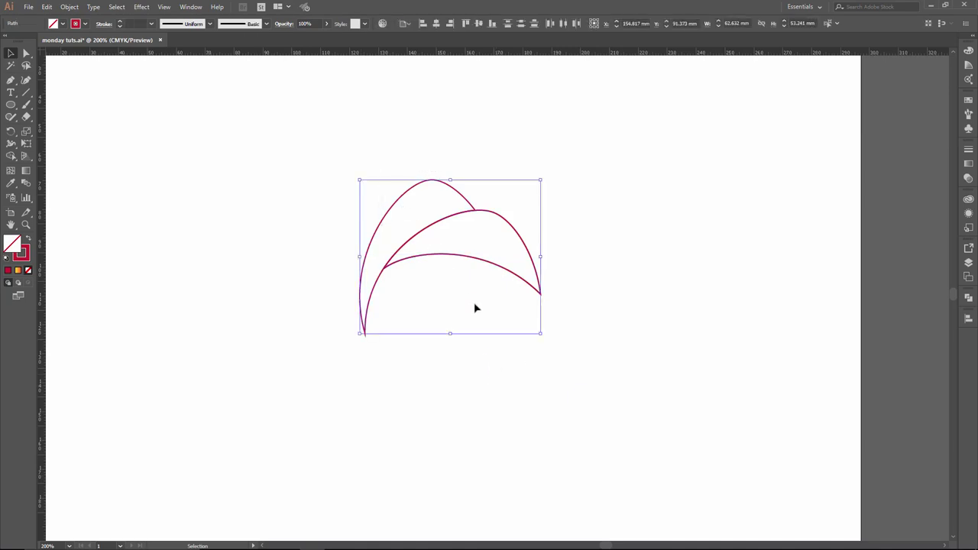
pyautogui.press('z')
pyautogui.keyDown('alt'); pyautogui.click(424, 260); pyautogui.keyUp('alt')
pyautogui.moveTo(441, 252); pyautogui.dragTo(515, 251)
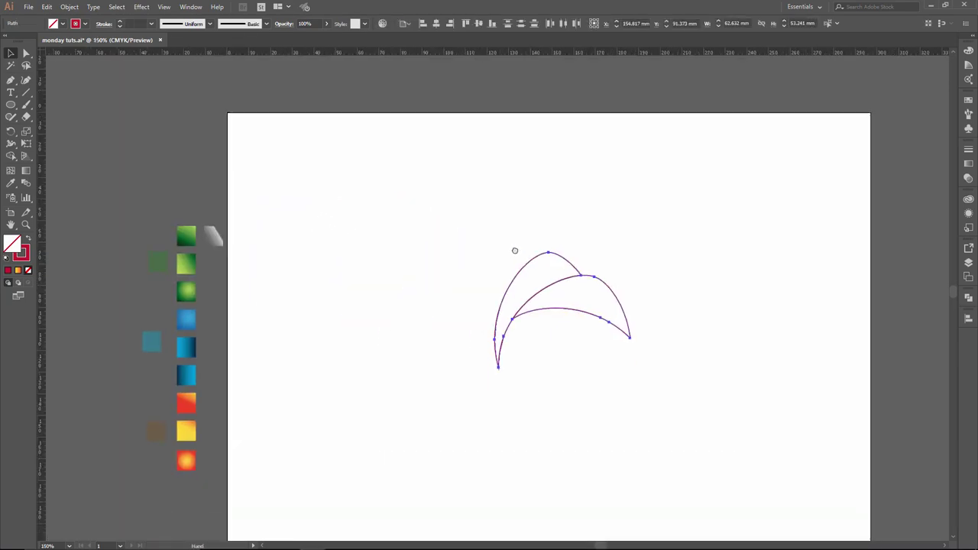
pyautogui.press('v')
pyautogui.click(556, 253)
pyautogui.click(544, 254)
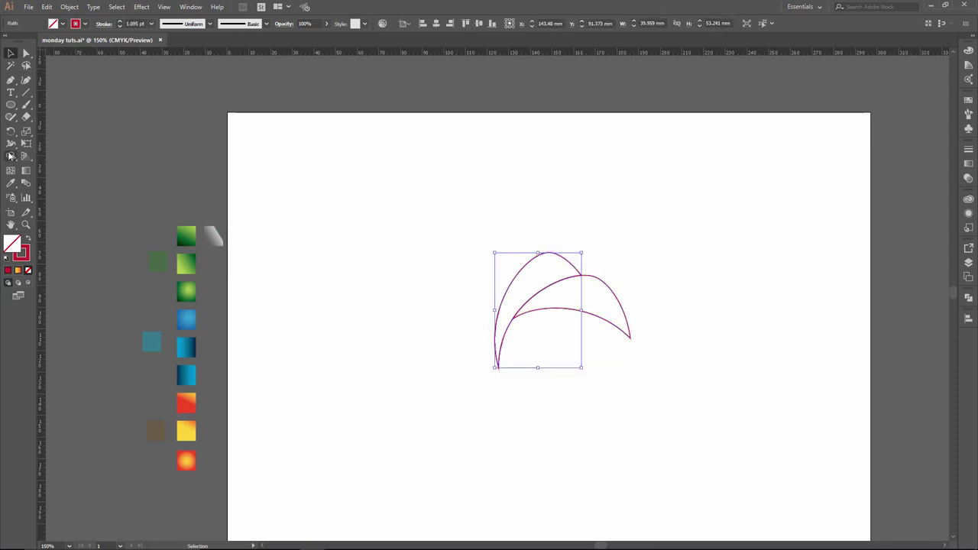
# Step: Apply the green gradient swatch to the left leaf with the Eyedropper
pyautogui.click(13, 185)
pyautogui.click(187, 230)
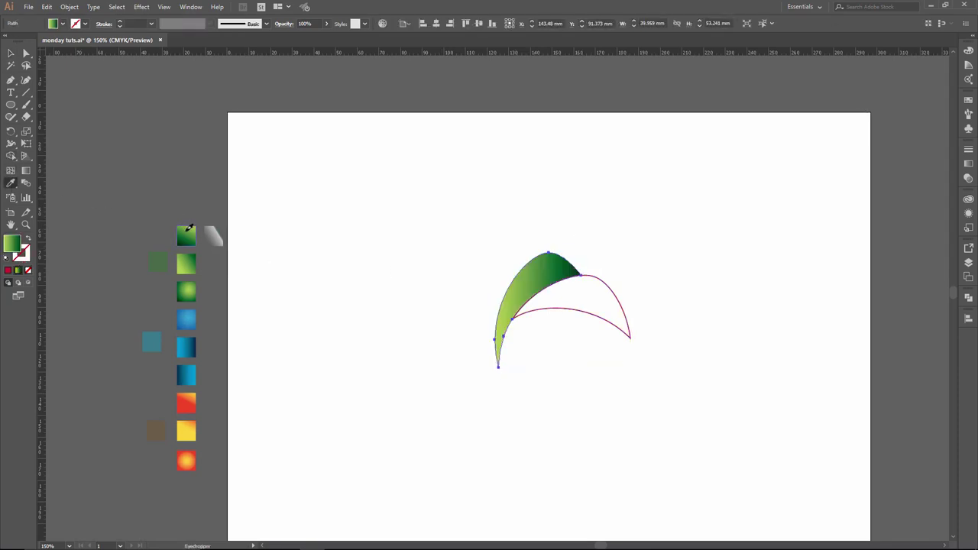
pyautogui.click(11, 53)
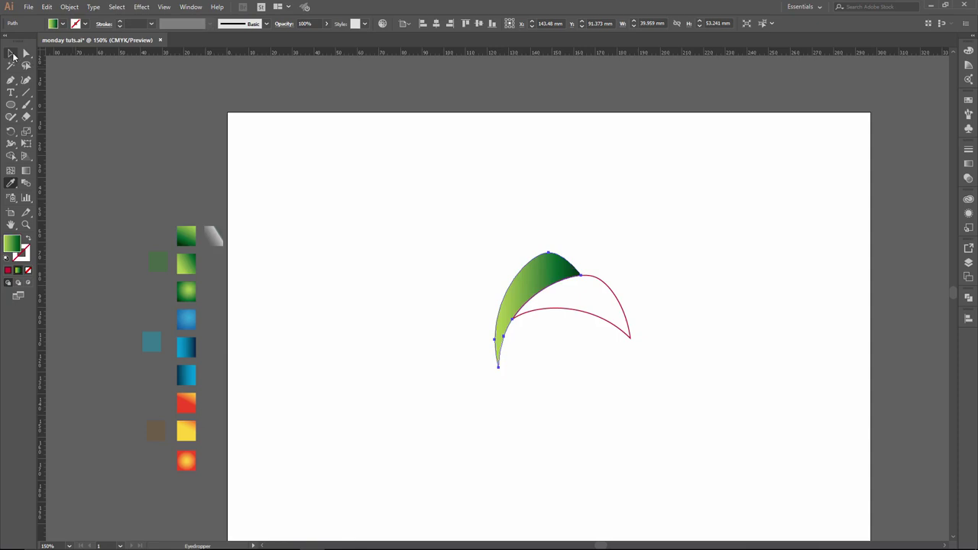
# Step: Apply the same green gradient to the right leaf
pyautogui.click(501, 221)
pyautogui.hotkey('ctrl', '+')
pyautogui.moveTo(537, 282); pyautogui.dragTo(687, 218)
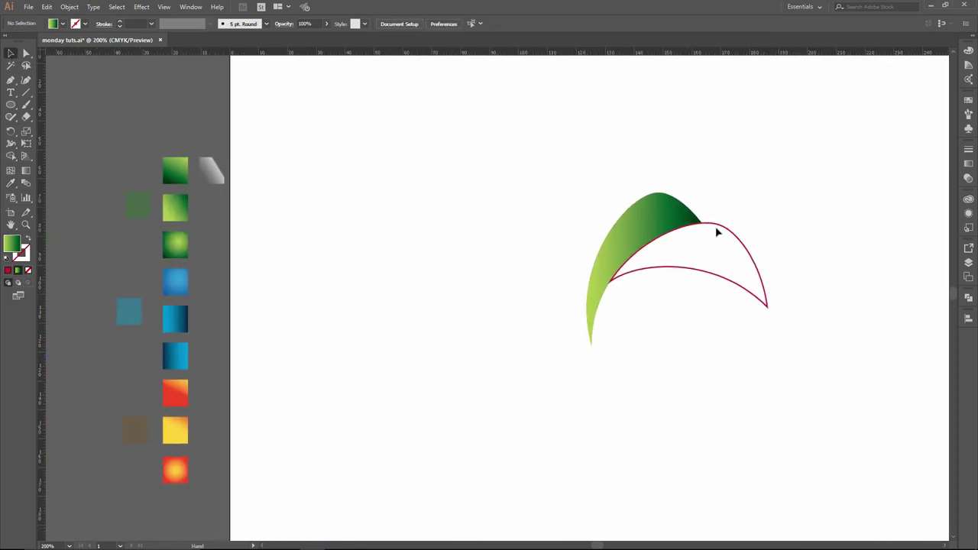
pyautogui.click(732, 235)
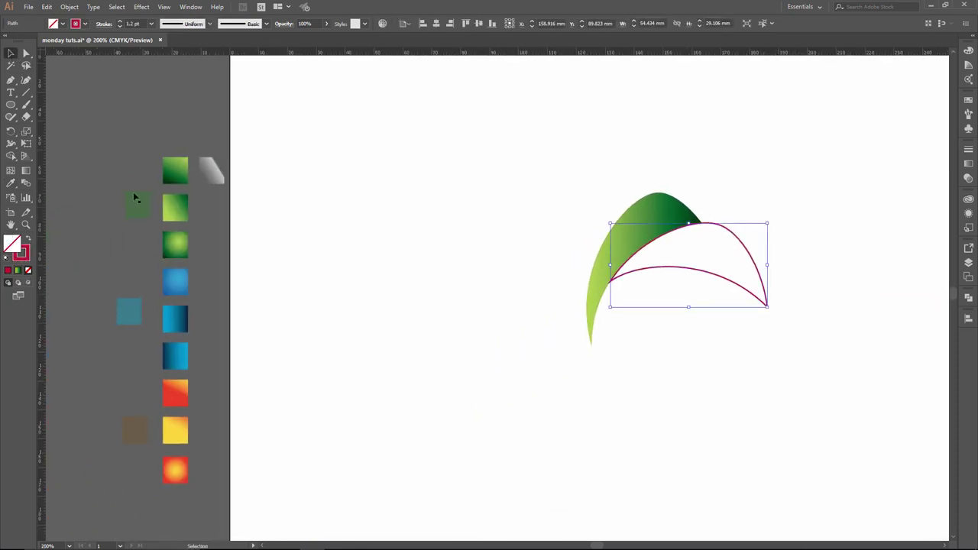
pyautogui.click(13, 183)
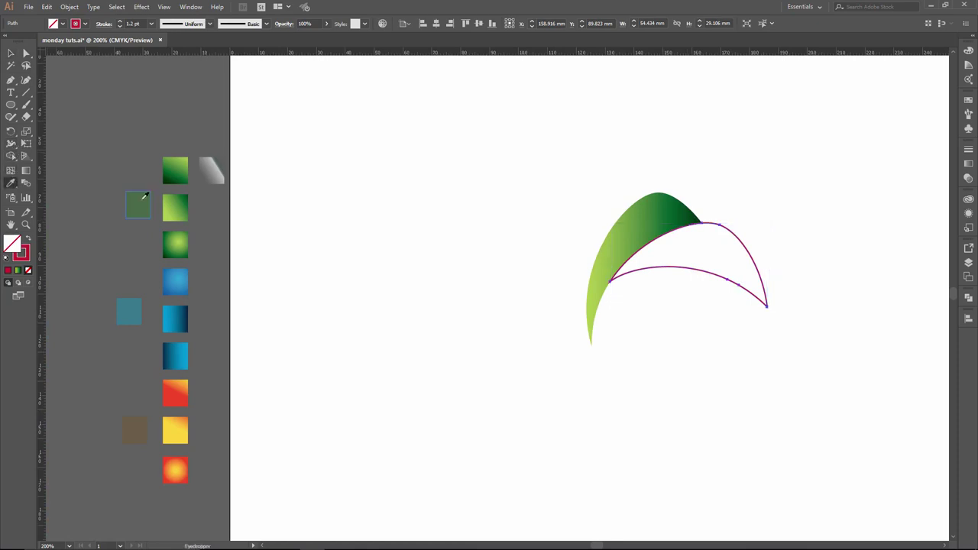
pyautogui.click(175, 201)
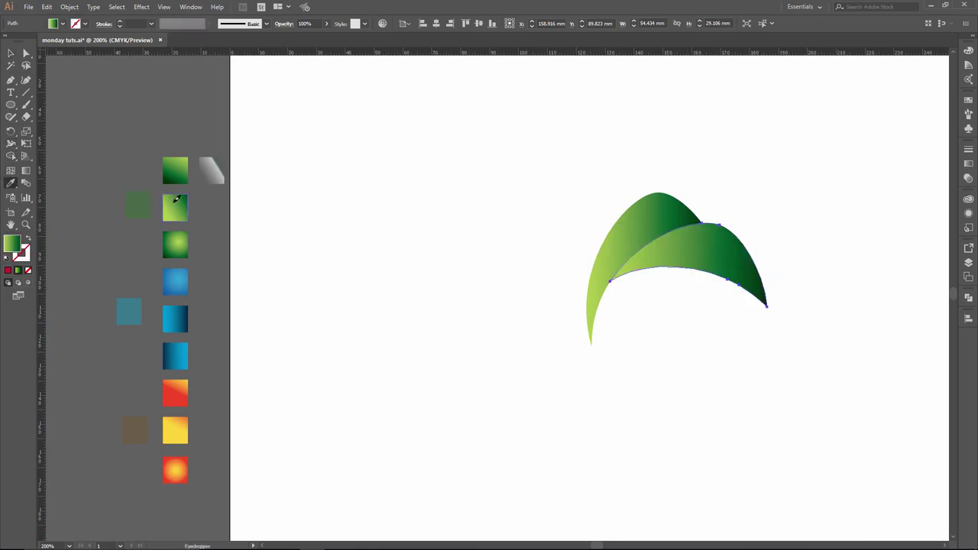
pyautogui.click(10, 55)
# Step: Intersect two offset copies of the left leaf into a thin crescent using Pathfinder
pyautogui.click(637, 219)
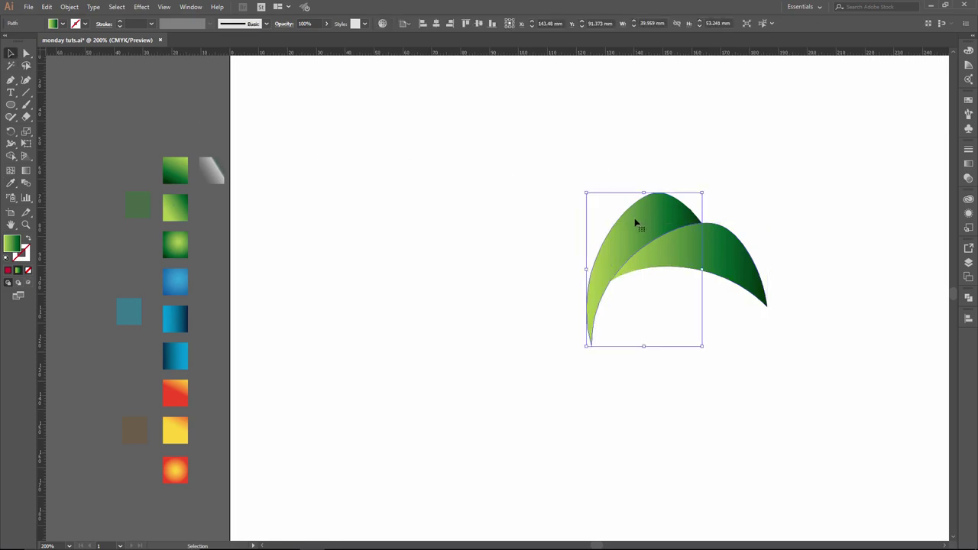
pyautogui.moveTo(637, 218)
pyautogui.mouseDown()
pyautogui.moveTo(460, 215)
pyautogui.moveTo(465, 249)
pyautogui.mouseUp()
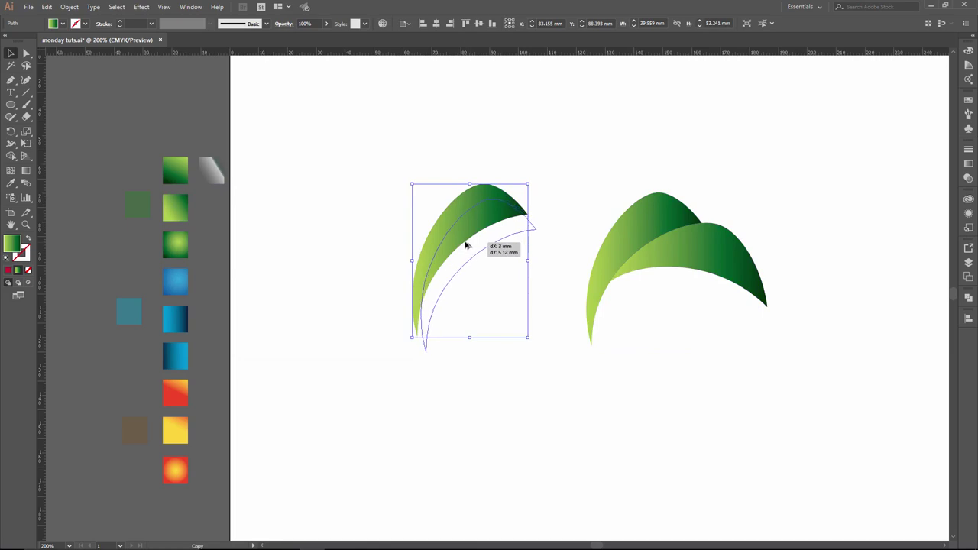
pyautogui.moveTo(465, 247); pyautogui.dragTo(456, 227)
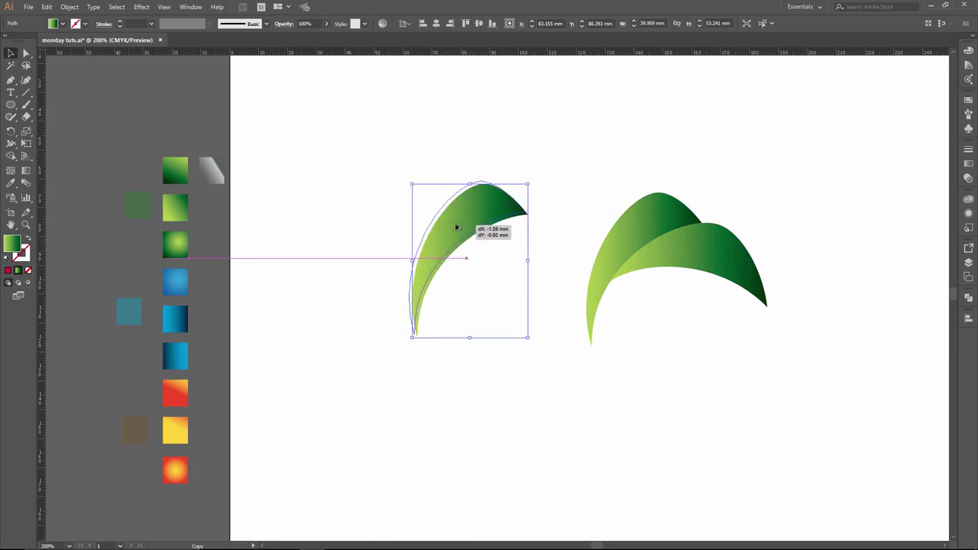
pyautogui.moveTo(456, 227); pyautogui.dragTo(456, 225)
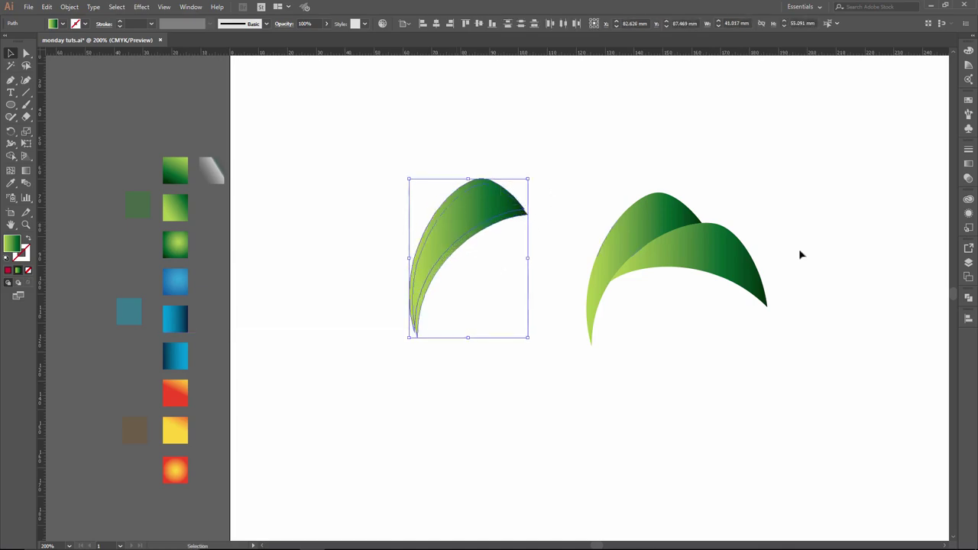
pyautogui.click(968, 298)
pyautogui.click(886, 319)
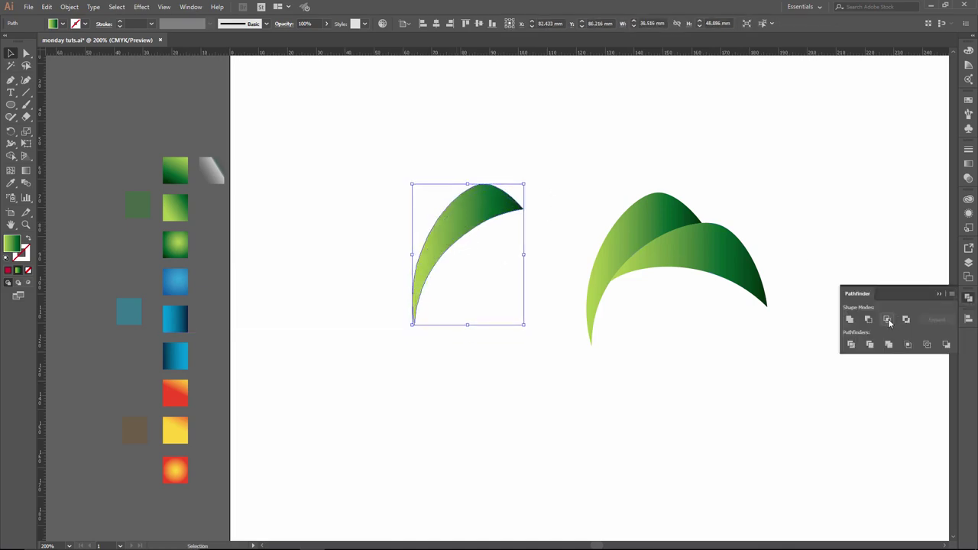
pyautogui.click(886, 319)
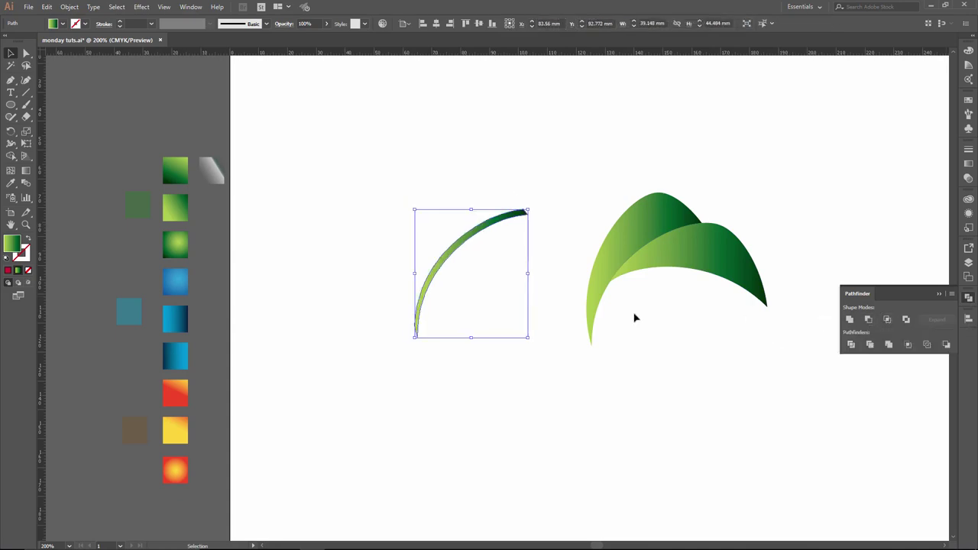
# Step: Colour the crescent with the flat dark green swatch
pyautogui.click(535, 321)
pyautogui.click(475, 236)
pyautogui.click(10, 183)
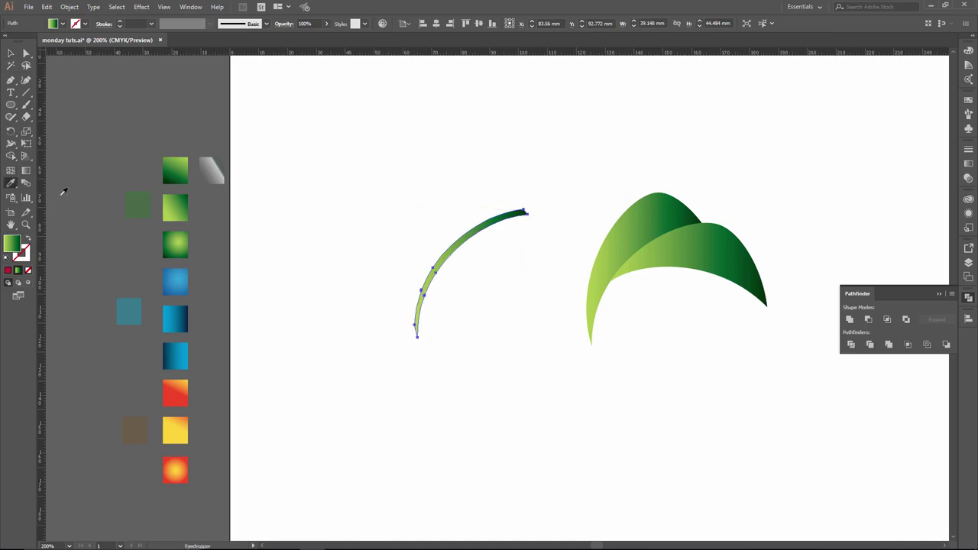
pyautogui.click(138, 192)
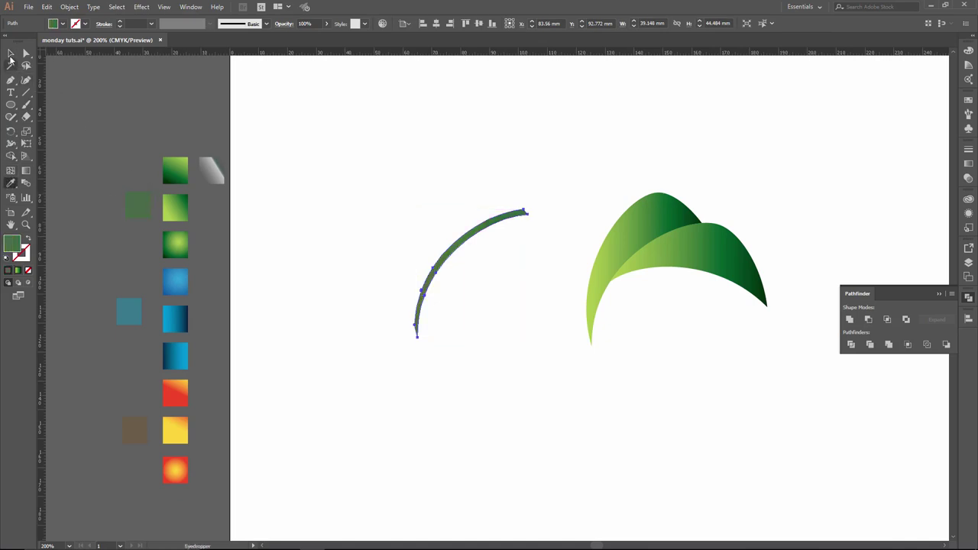
pyautogui.click(11, 54)
pyautogui.click(347, 187)
# Step: Move the dark green band onto the right leaf and nudge it into rough position
pyautogui.moveTo(449, 258); pyautogui.dragTo(621, 265)
pyautogui.hotkey('ctrl', '=')
pyautogui.hotkey('ctrl', '=')
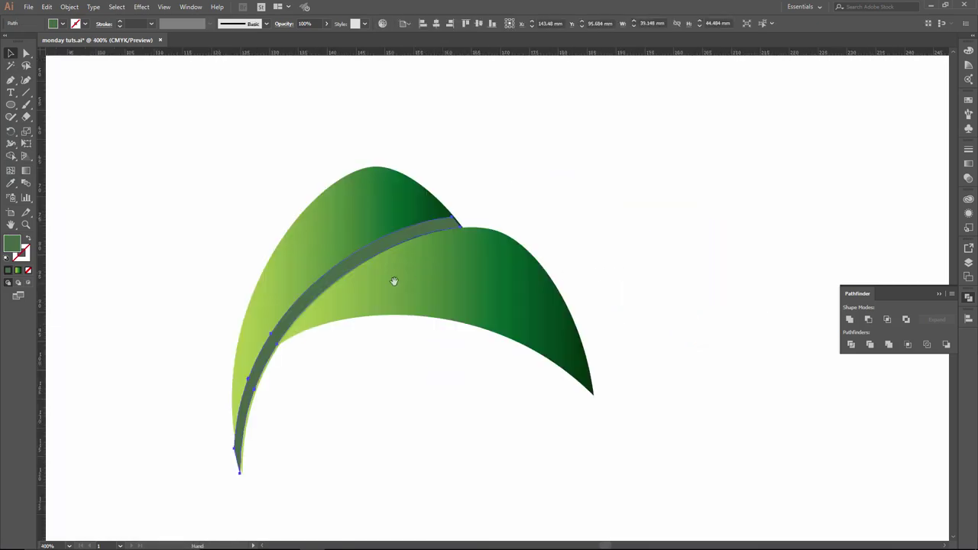
pyautogui.moveTo(393, 280); pyautogui.dragTo(453, 277)
pyautogui.click(454, 277)
pyautogui.click(454, 269)
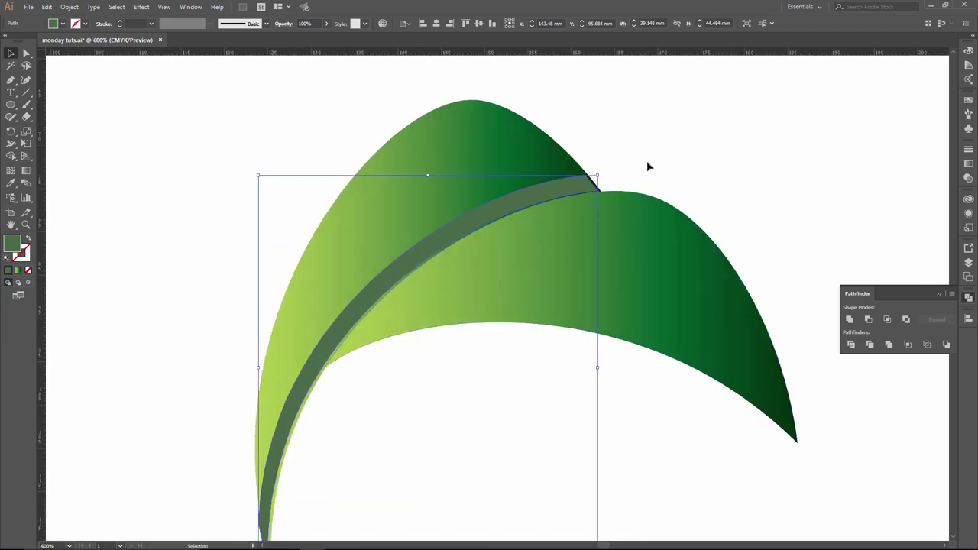
pyautogui.press('Right')
pyautogui.press('Right')
pyautogui.press('Up')
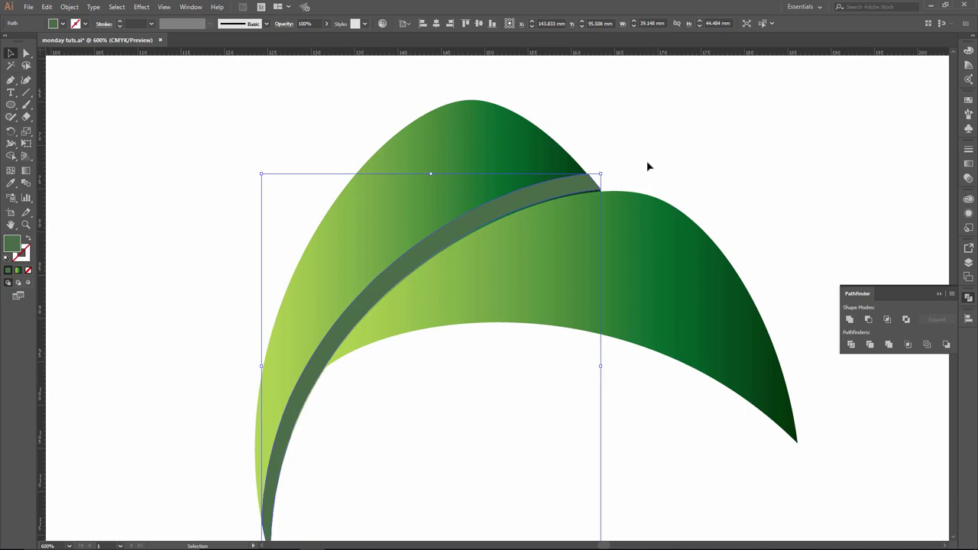
pyautogui.press('Down')
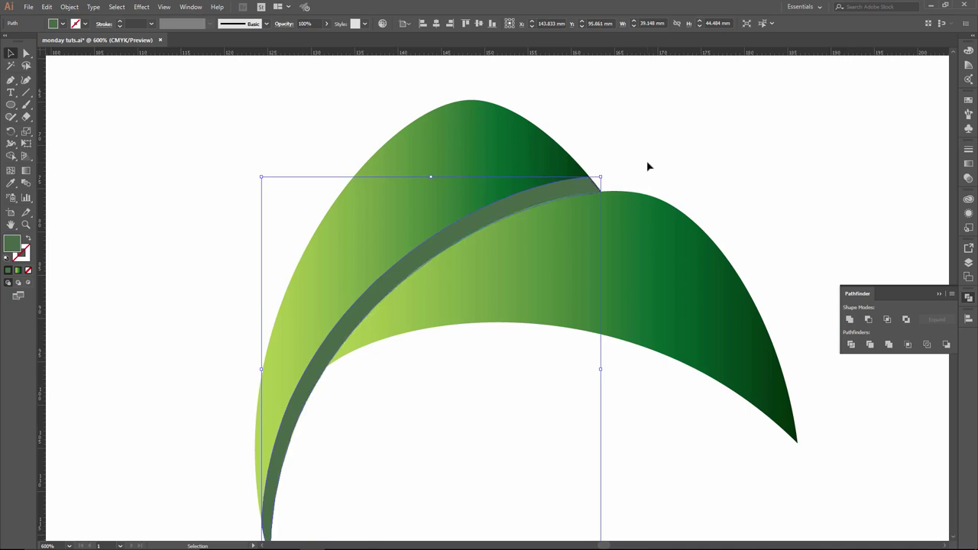
pyautogui.press('Right')
pyautogui.press('Up')
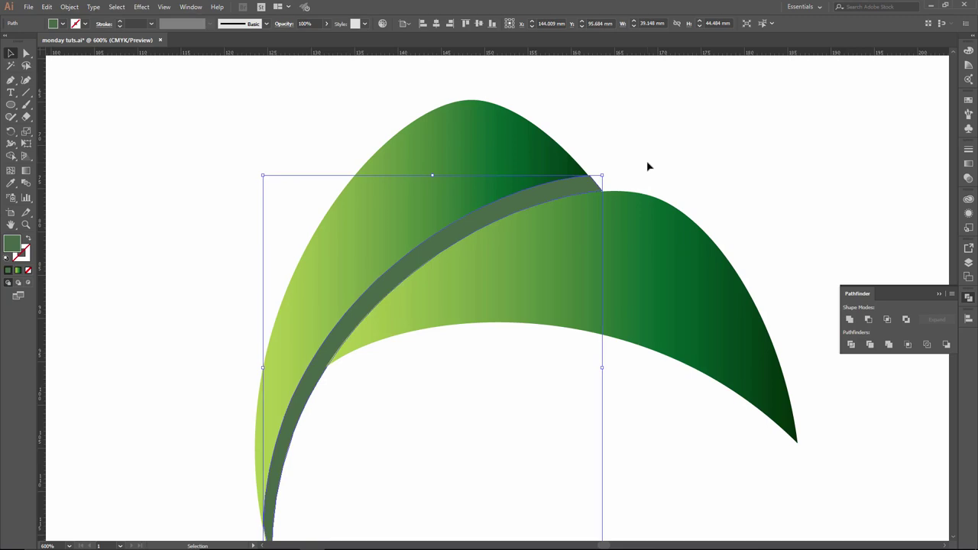
# Step: In Outline view, snap the band's top corner onto the leaf edge, then return to Preview
pyautogui.click(647, 164)
pyautogui.hotkey('ctrl', 'y')
pyautogui.hotkey('ctrl', '+')
pyautogui.moveTo(397, 367); pyautogui.dragTo(504, 319)
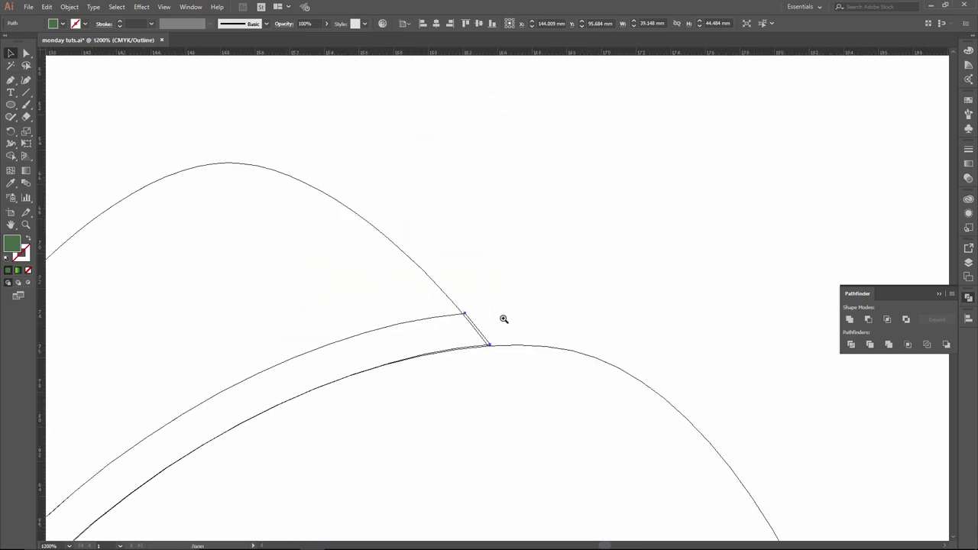
pyautogui.hotkey('ctrl', '+')
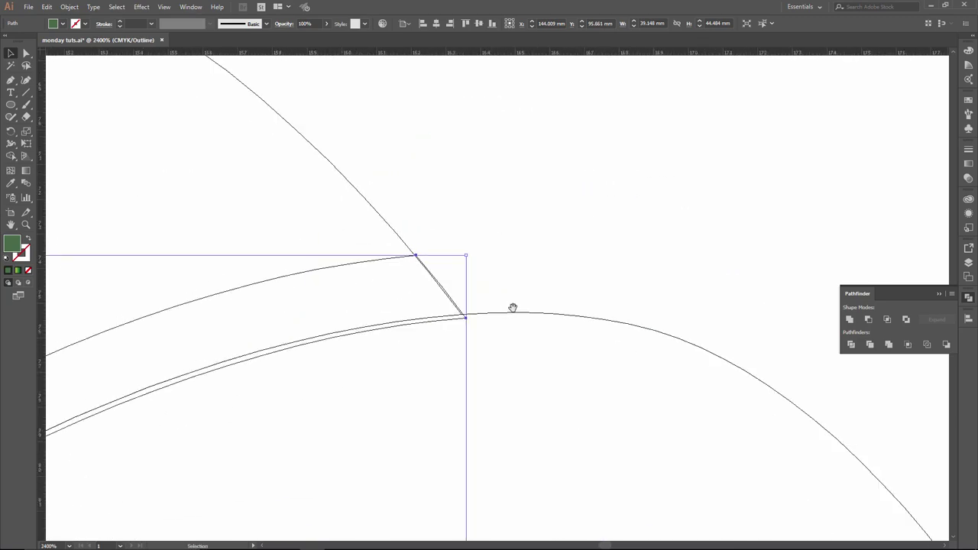
pyautogui.press('Left')
pyautogui.press('Up')
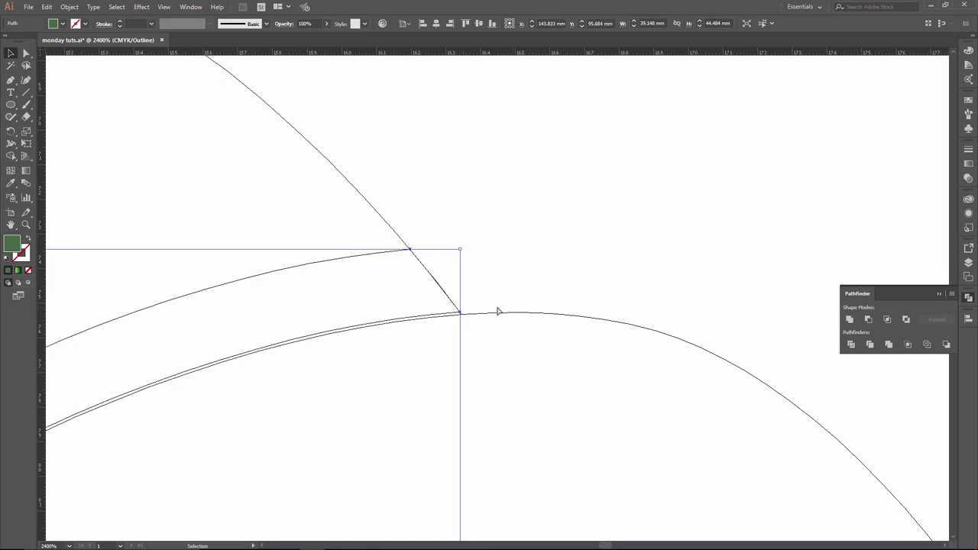
pyautogui.moveTo(419, 320)
pyautogui.mouseDown()
pyautogui.moveTo(513, 268)
pyautogui.moveTo(426, 285)
pyautogui.moveTo(422, 300)
pyautogui.moveTo(432, 304)
pyautogui.mouseUp()
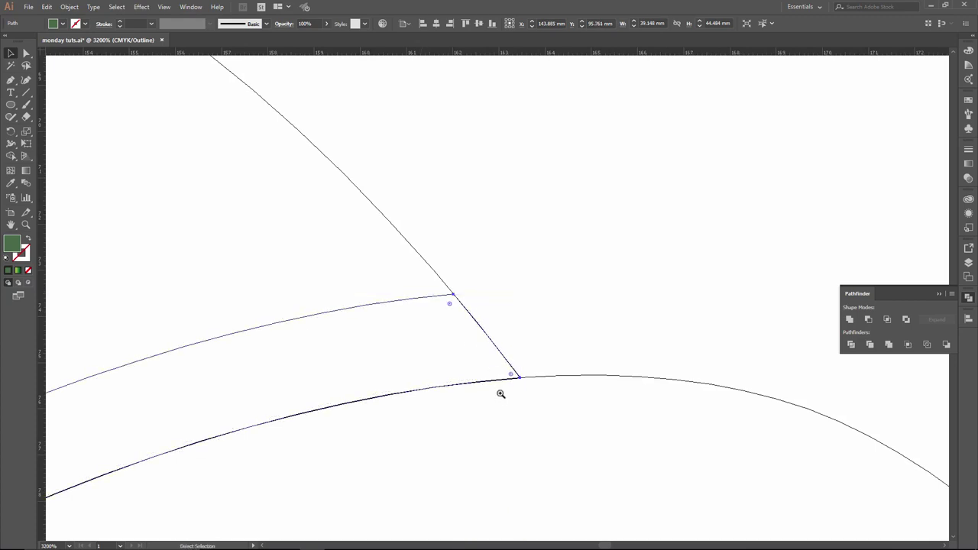
pyautogui.moveTo(500, 393); pyautogui.dragTo(489, 372)
pyautogui.keyDown('alt'); pyautogui.click(489, 372); pyautogui.keyUp('alt')
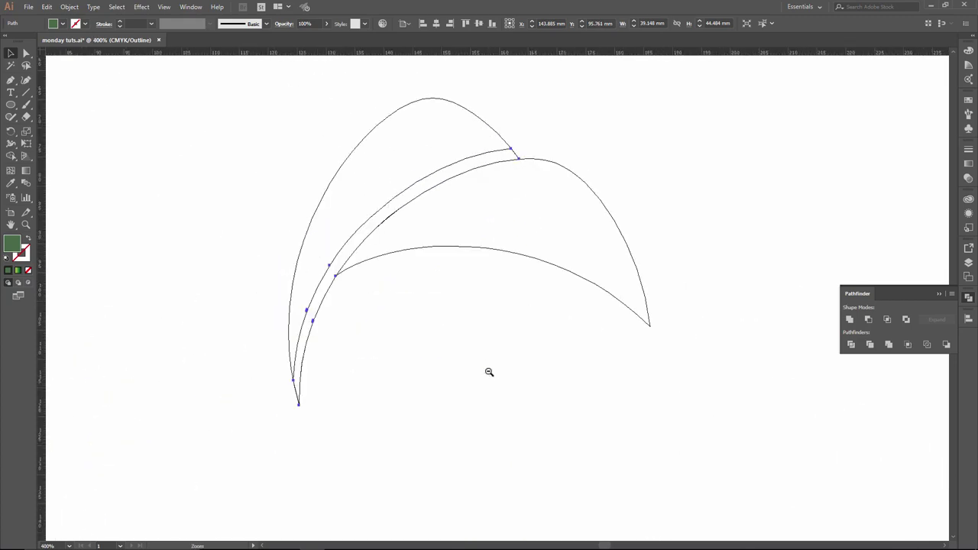
pyautogui.hotkey('ctrl', 'y')
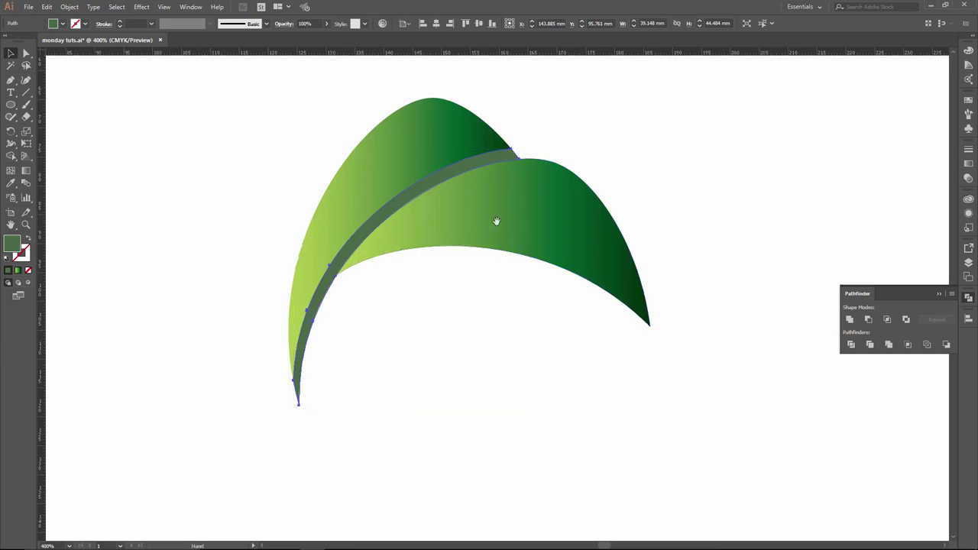
pyautogui.click(580, 156)
# Step: Bring the front green leaf to front, above the dark band
pyautogui.click(534, 231)
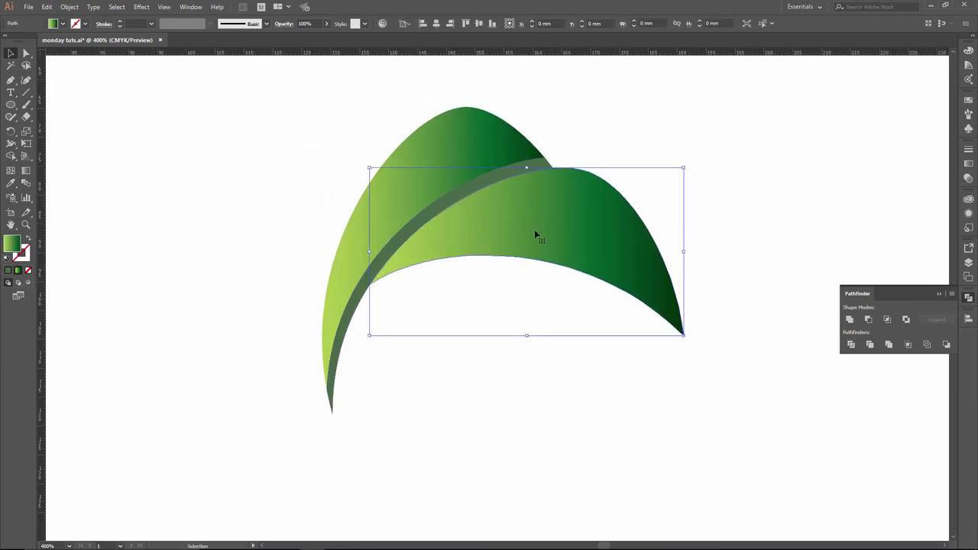
pyautogui.rightClick(548, 235)
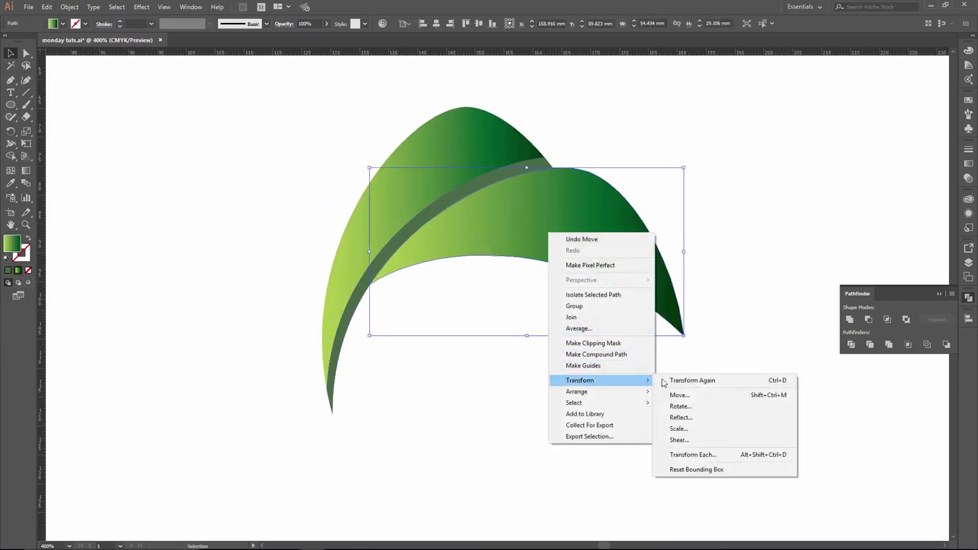
pyautogui.moveTo(588, 391)
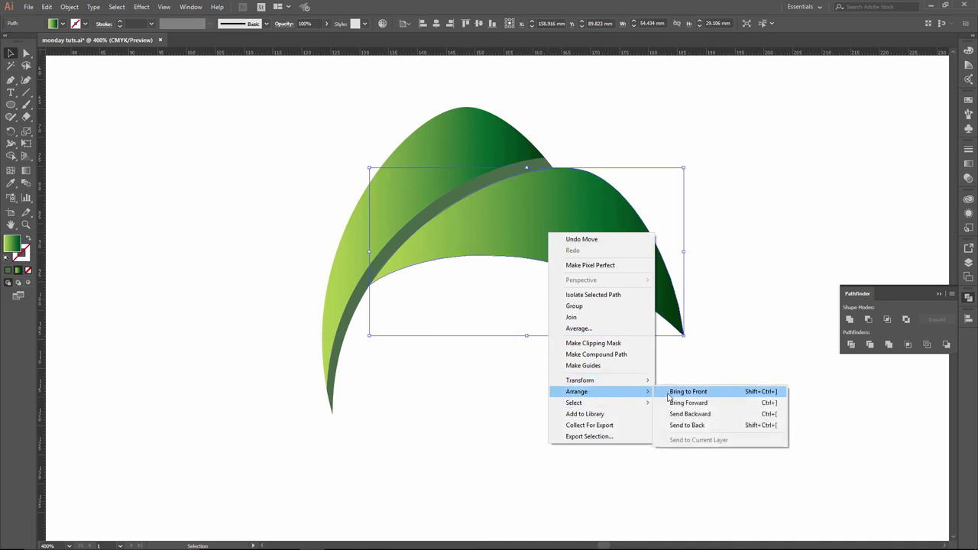
pyautogui.click(672, 392)
pyautogui.click(718, 241)
# Step: Reframe the view on the leaves and pick the Pen tool
pyautogui.press('z')
pyautogui.keyDown('alt'); pyautogui.click(528, 276); pyautogui.keyUp('alt')
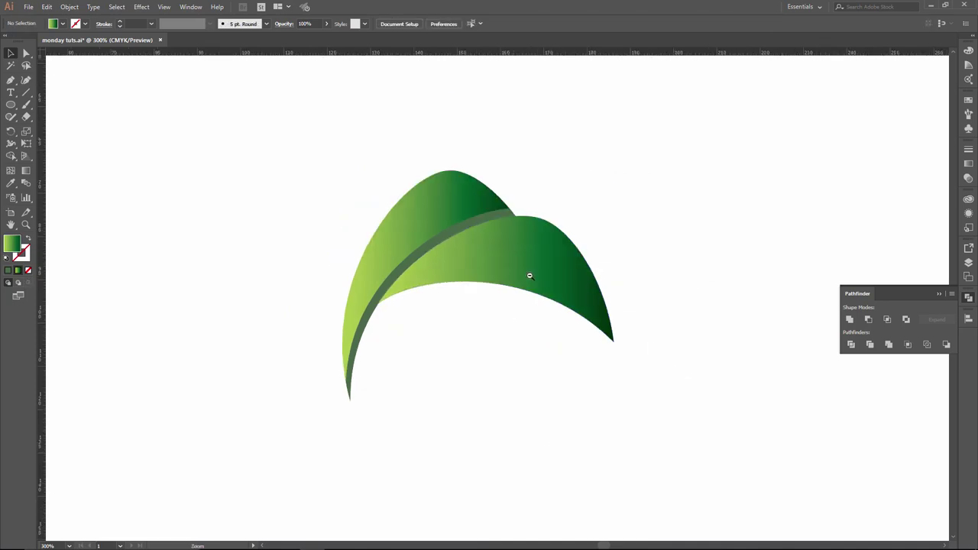
pyautogui.keyDown('alt'); pyautogui.click(480, 283); pyautogui.keyUp('alt')
pyautogui.moveTo(480, 284); pyautogui.dragTo(632, 278)
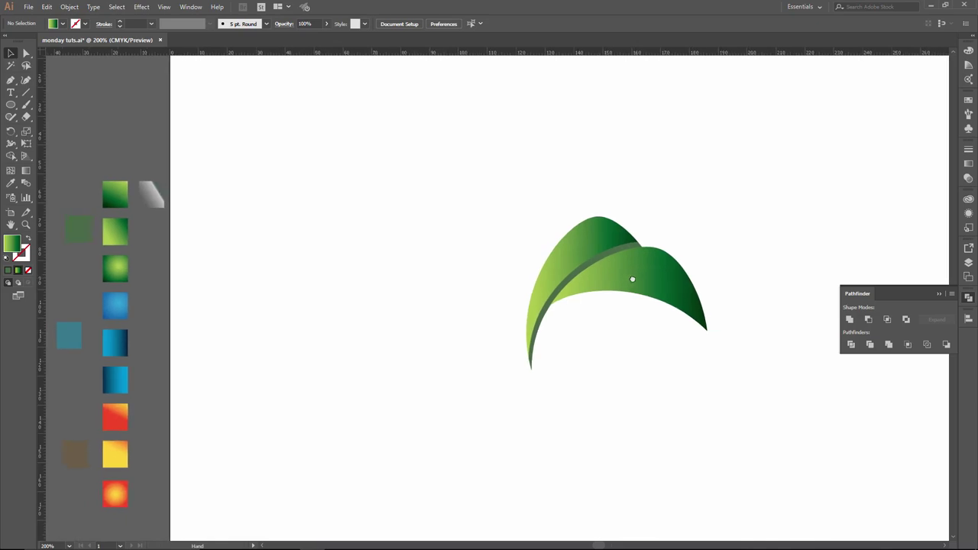
pyautogui.hotkey('ctrl', '=')
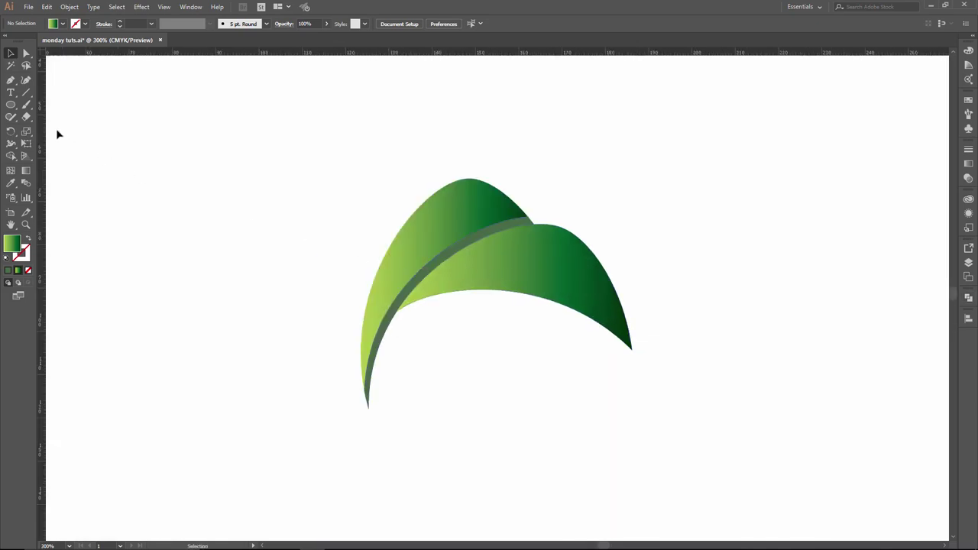
pyautogui.click(10, 79)
# Step: Draw a curved line across the front leaf and set it to no fill with green outline
pyautogui.moveTo(399, 314); pyautogui.dragTo(436, 285)
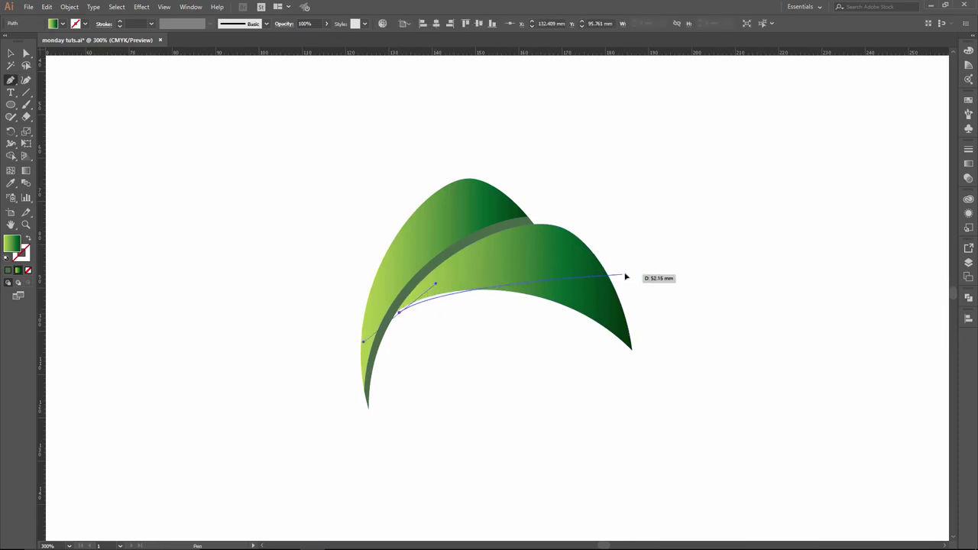
pyautogui.moveTo(622, 273); pyautogui.dragTo(742, 304)
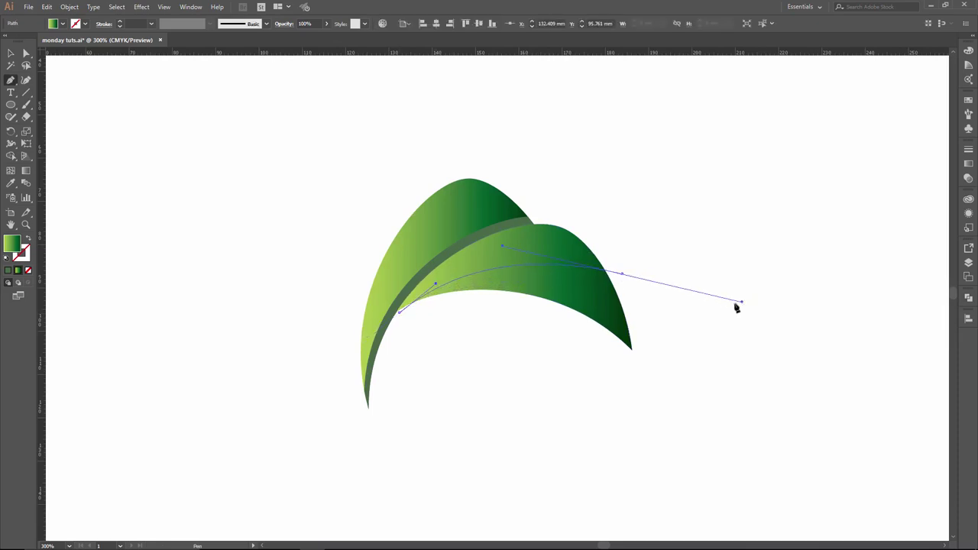
pyautogui.keyDown('ctrl'); pyautogui.click(486, 287); pyautogui.keyUp('ctrl')
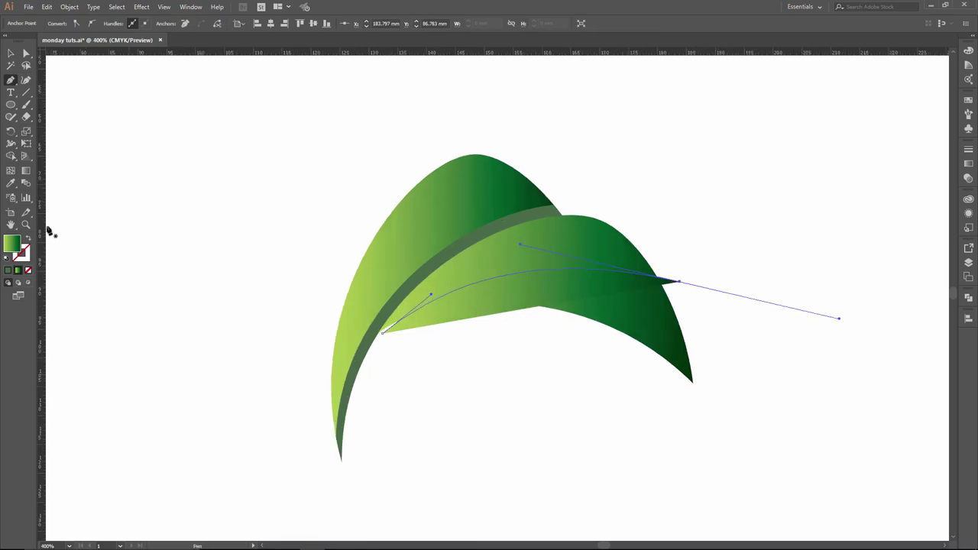
pyautogui.click(29, 238)
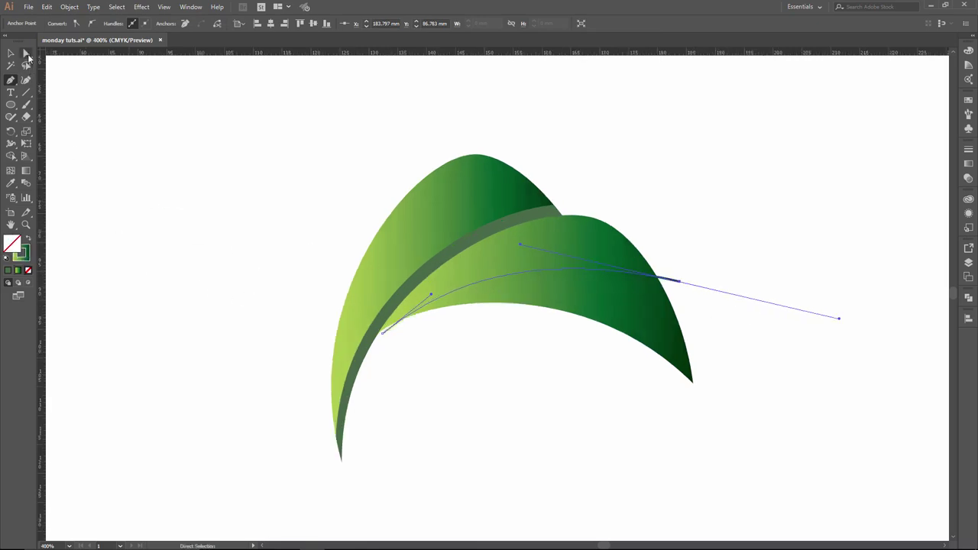
# Step: Refine the curve's start and end anchors, then select the line and open Pathfinder
pyautogui.keyDown('ctrl'); pyautogui.click(430, 279); pyautogui.keyUp('ctrl')
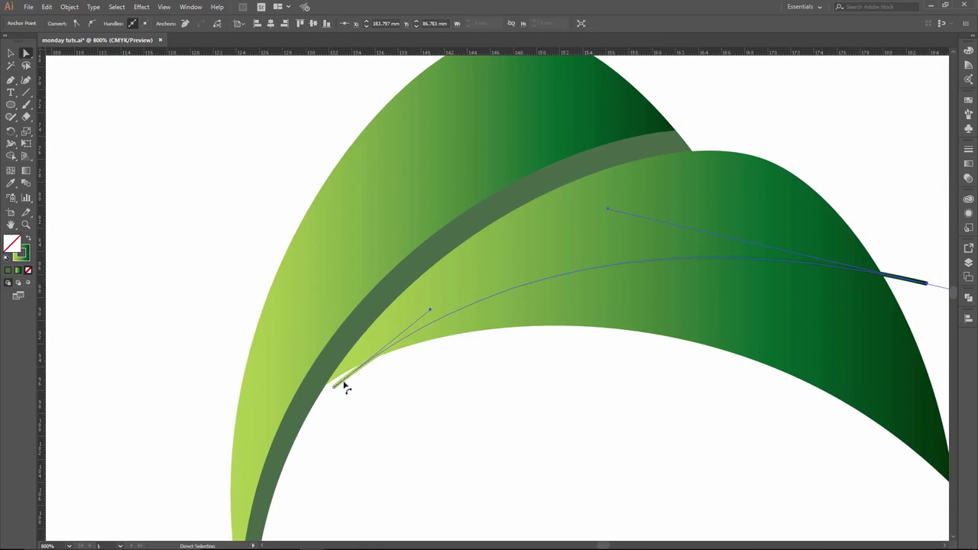
pyautogui.click(333, 388)
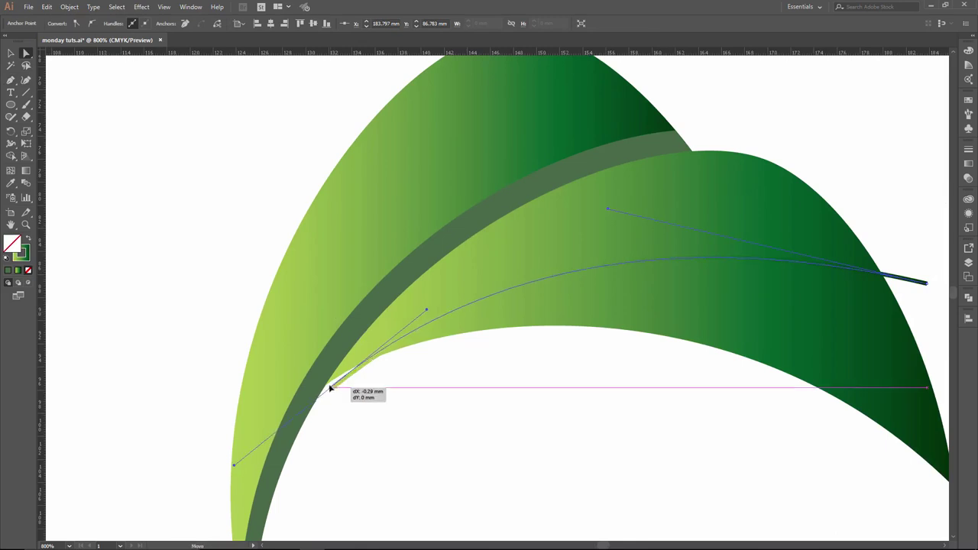
pyautogui.moveTo(333, 388); pyautogui.dragTo(329, 386)
pyautogui.moveTo(426, 310)
pyautogui.mouseDown()
pyautogui.moveTo(391, 312)
pyautogui.moveTo(401, 313)
pyautogui.mouseUp()
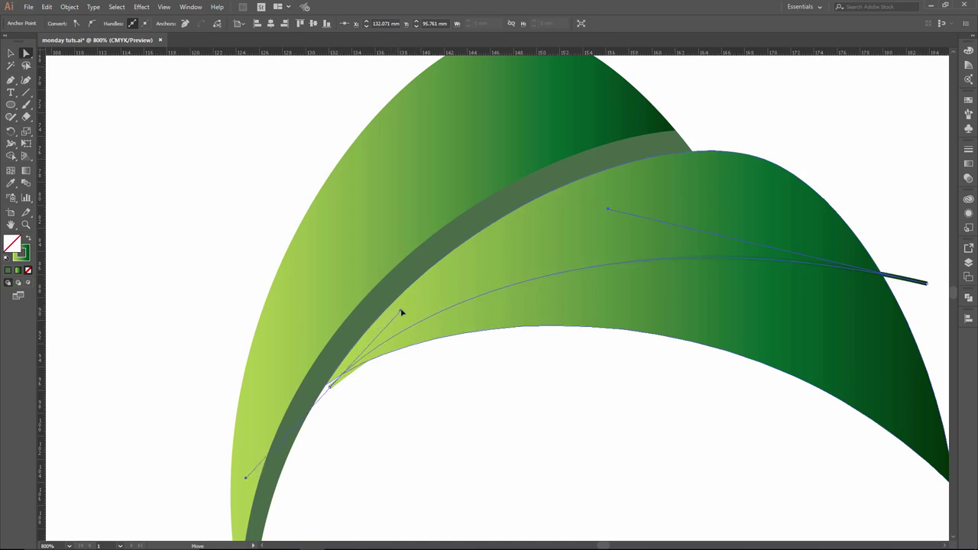
pyautogui.hscroll(3, 461, 291)
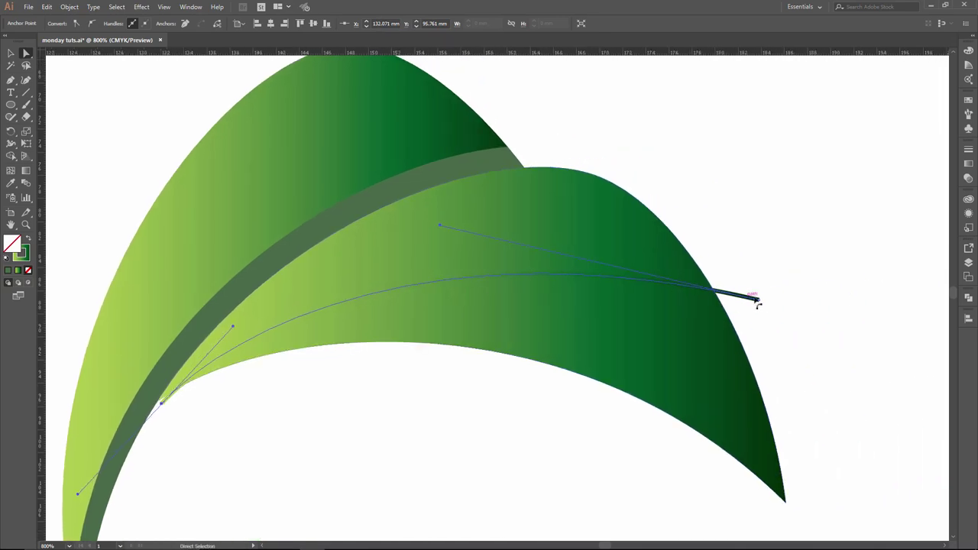
pyautogui.moveTo(760, 299); pyautogui.dragTo(809, 312)
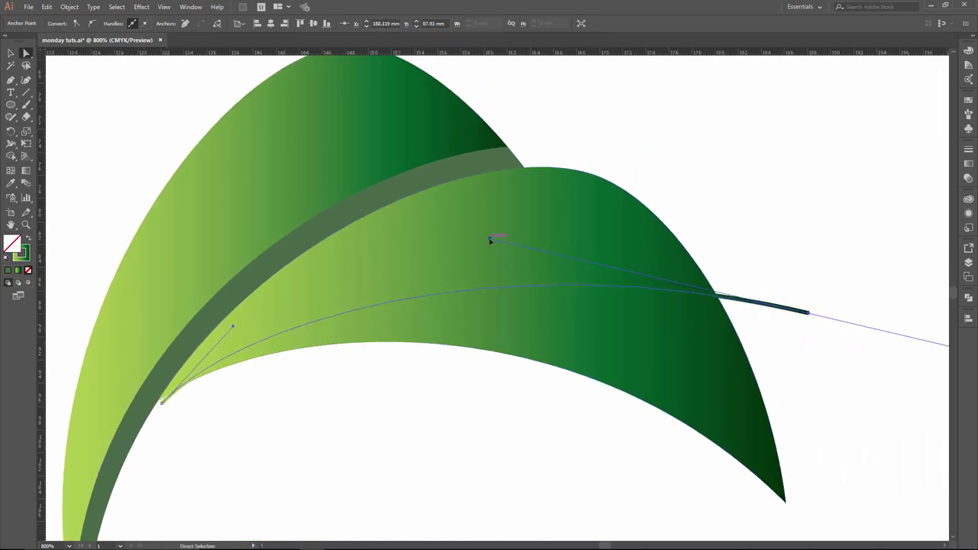
pyautogui.moveTo(492, 239)
pyautogui.mouseDown()
pyautogui.moveTo(482, 224)
pyautogui.moveTo(406, 219)
pyautogui.mouseUp()
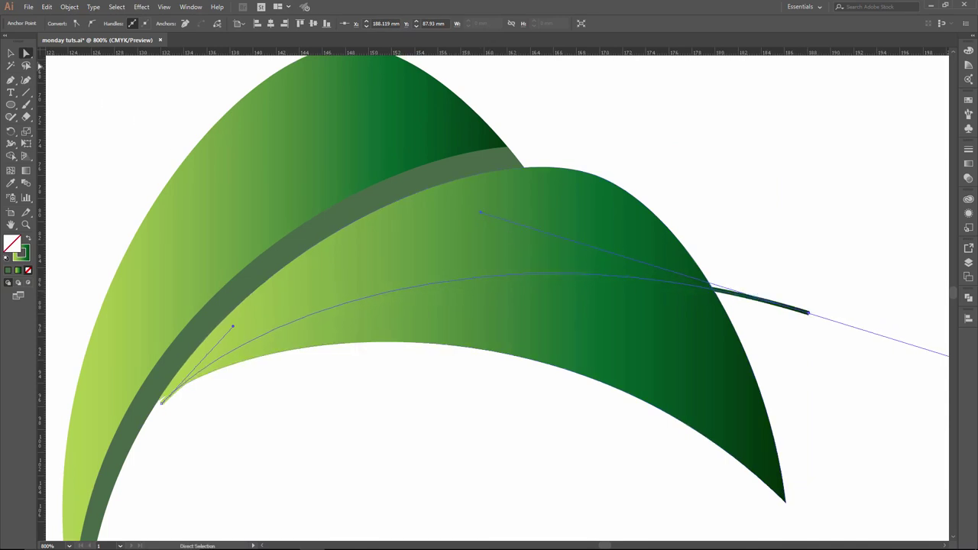
pyautogui.click(10, 53)
pyautogui.hotkey('ctrl', '-')
pyautogui.hotkey('ctrl', '-')
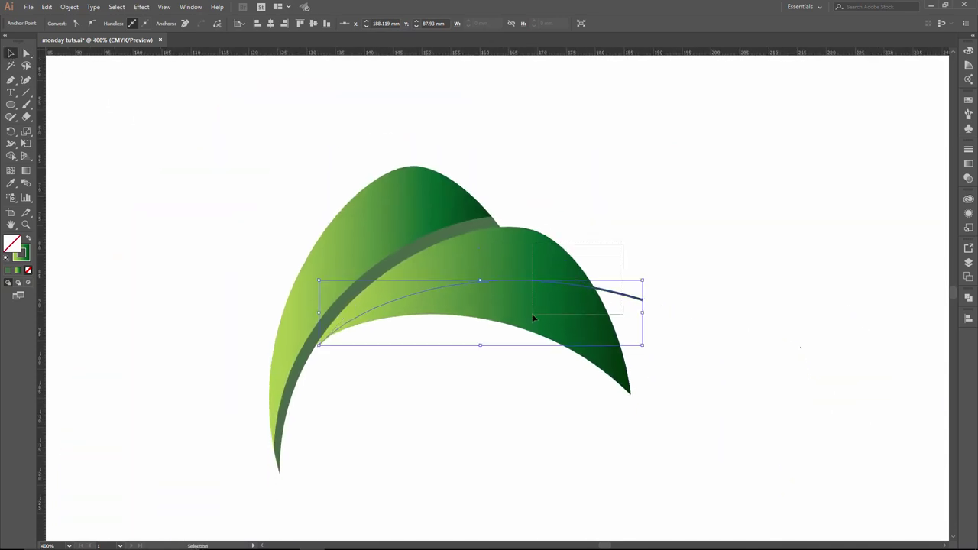
pyautogui.click(968, 298)
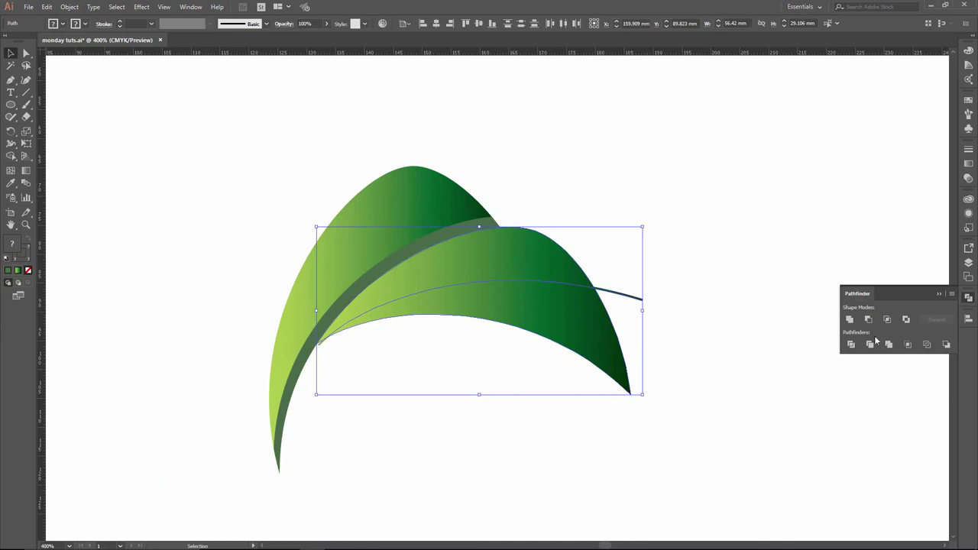
# Step: Split the front leaf along the curved line and ungroup the resulting pieces
pyautogui.click(852, 345)
pyautogui.rightClick(533, 293)
pyautogui.click(587, 364)
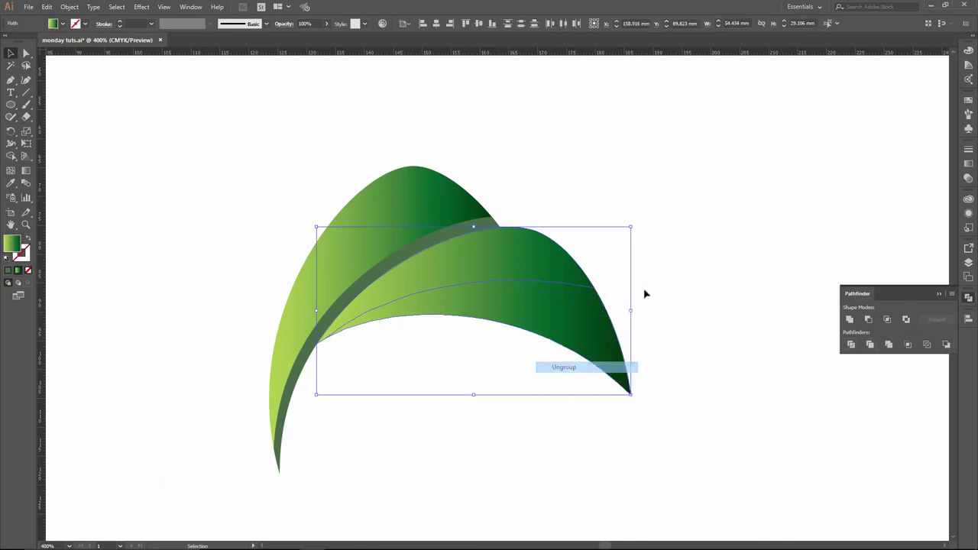
pyautogui.click(647, 290)
pyautogui.moveTo(562, 313); pyautogui.dragTo(588, 364)
pyautogui.click(675, 359)
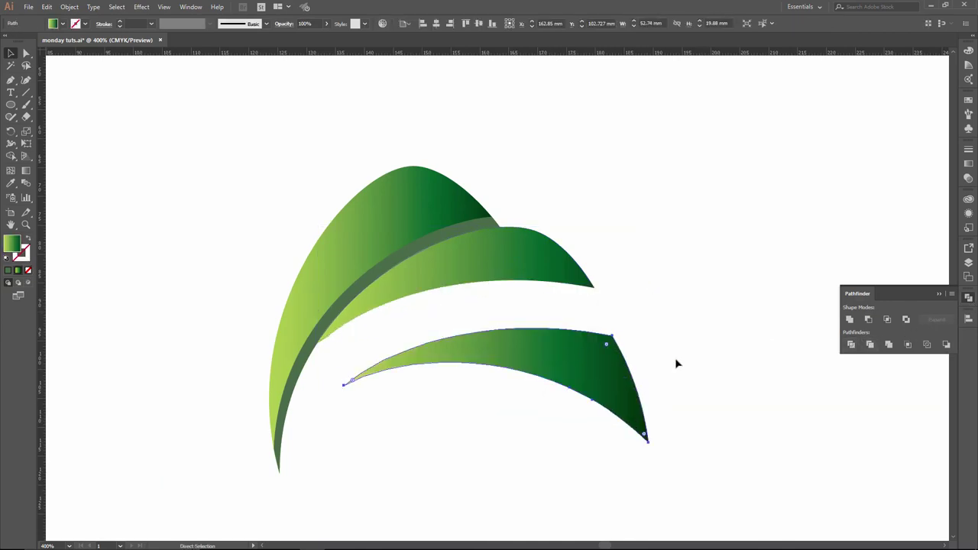
pyautogui.hotkey('ctrl', 'z')
# Step: Fill the lower leaf piece with the radial green gradient sampled from the swatches
pyautogui.keyDown('alt'); pyautogui.click(473, 262); pyautogui.keyUp('alt')
pyautogui.moveTo(474, 262); pyautogui.dragTo(578, 244)
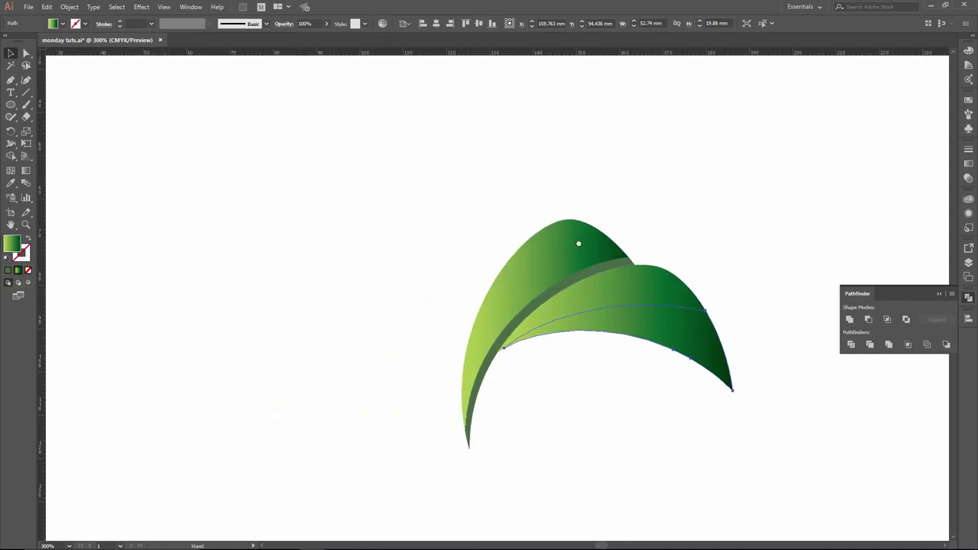
pyautogui.keyDown('alt'); pyautogui.click(579, 244); pyautogui.keyUp('alt')
pyautogui.keyDown('alt'); pyautogui.click(554, 266); pyautogui.keyUp('alt')
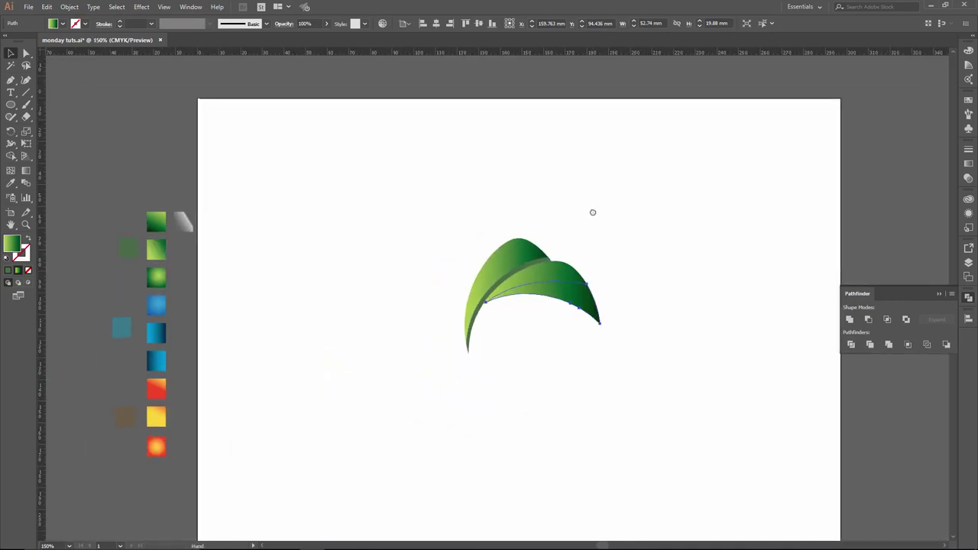
pyautogui.press('v')
pyautogui.click(612, 231)
pyautogui.click(567, 289)
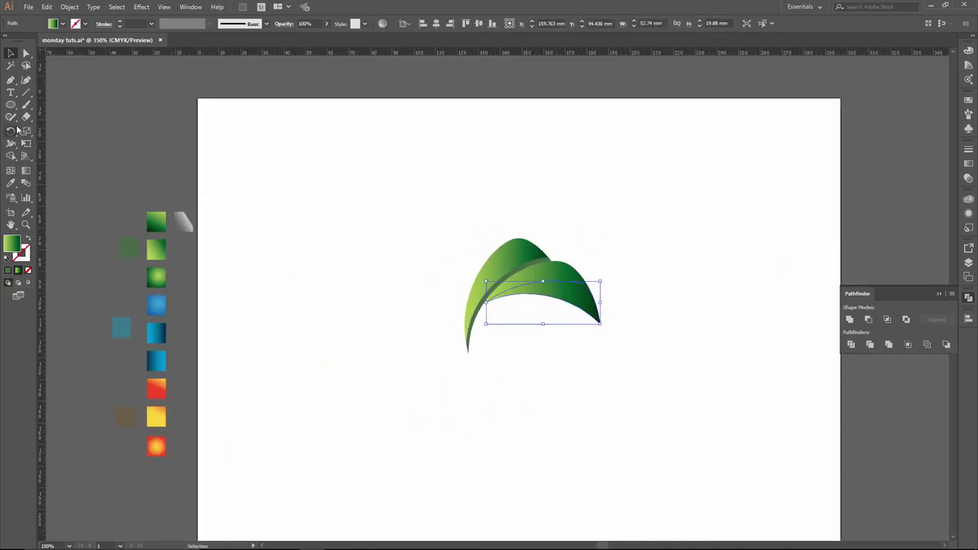
pyautogui.click(9, 184)
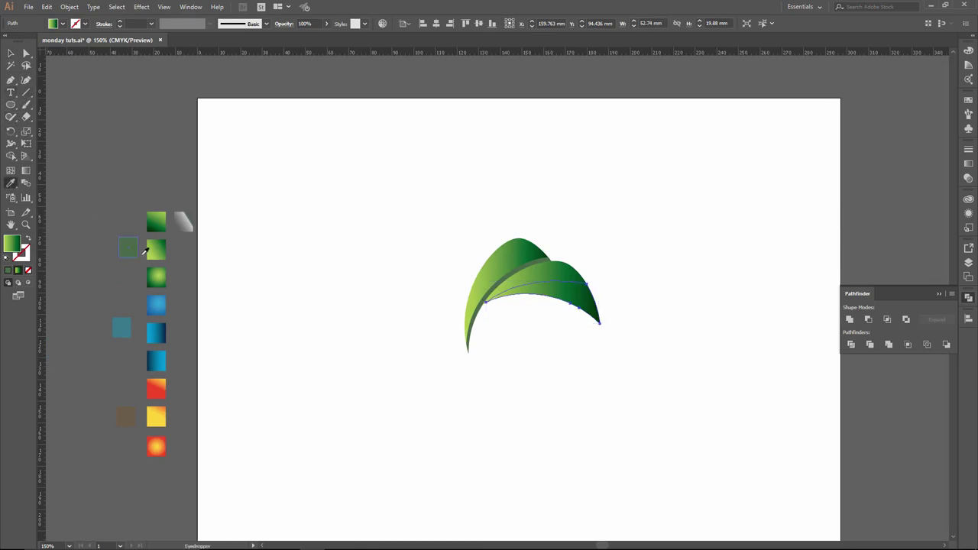
pyautogui.click(159, 270)
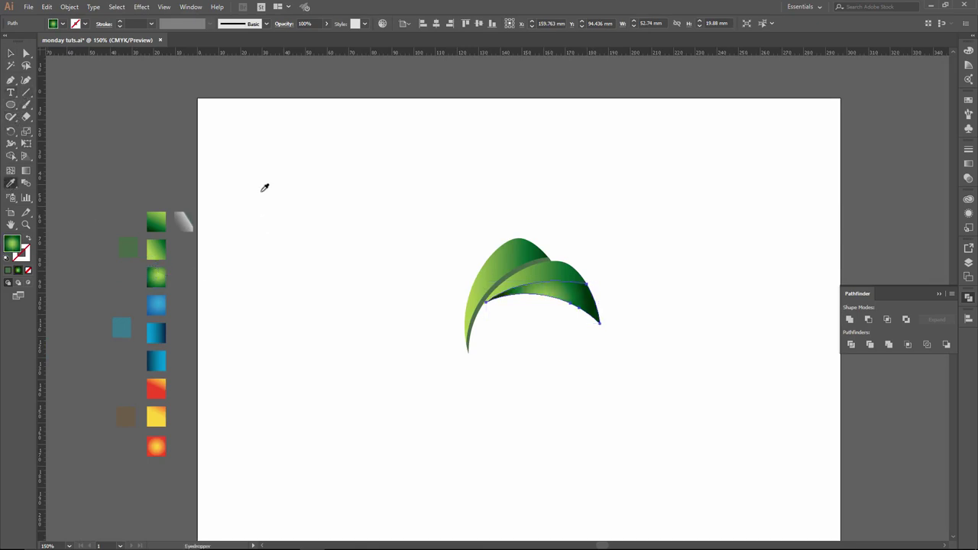
# Step: Deselect everything and zoom in on the front leaf
pyautogui.click(11, 53)
pyautogui.click(593, 244)
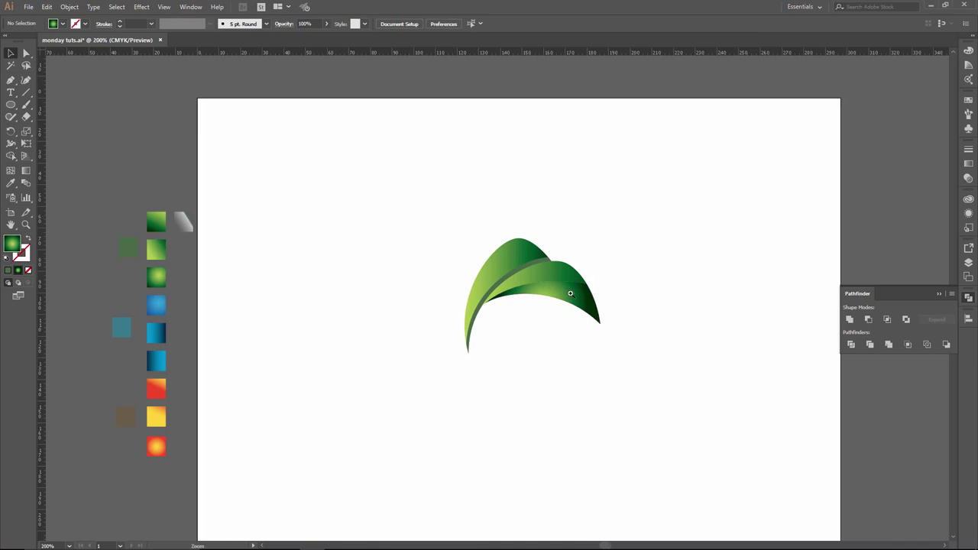
pyautogui.click(569, 294)
pyautogui.moveTo(476, 288); pyautogui.dragTo(670, 284)
# Step: Copy and paste the lower leaf's edge, moving the copy clear of the leaf
pyautogui.click(663, 282)
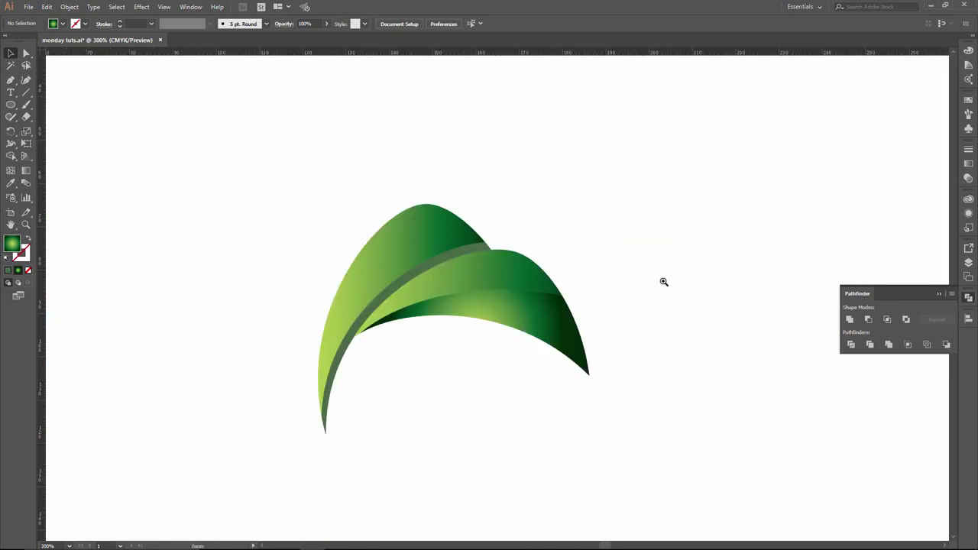
pyautogui.click(476, 294)
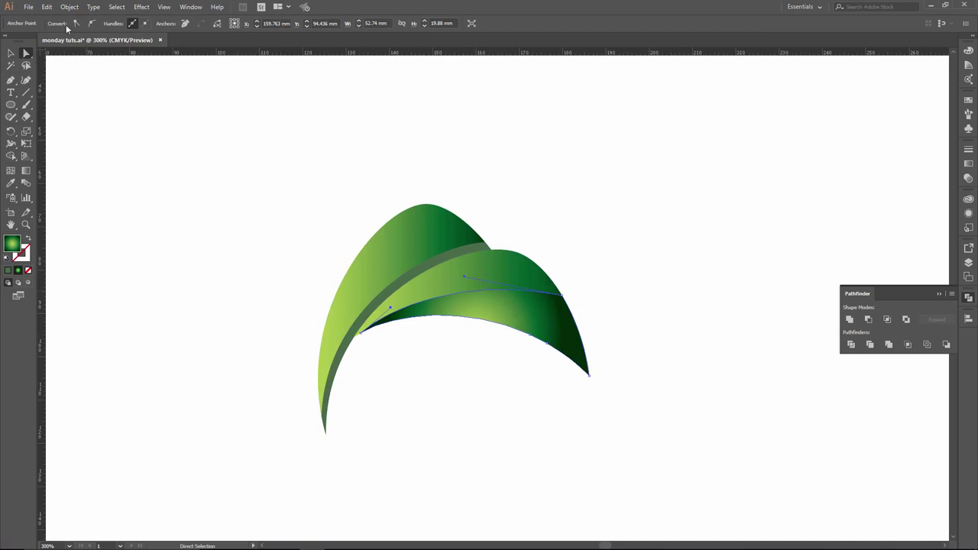
pyautogui.click(48, 7)
pyautogui.click(45, 56)
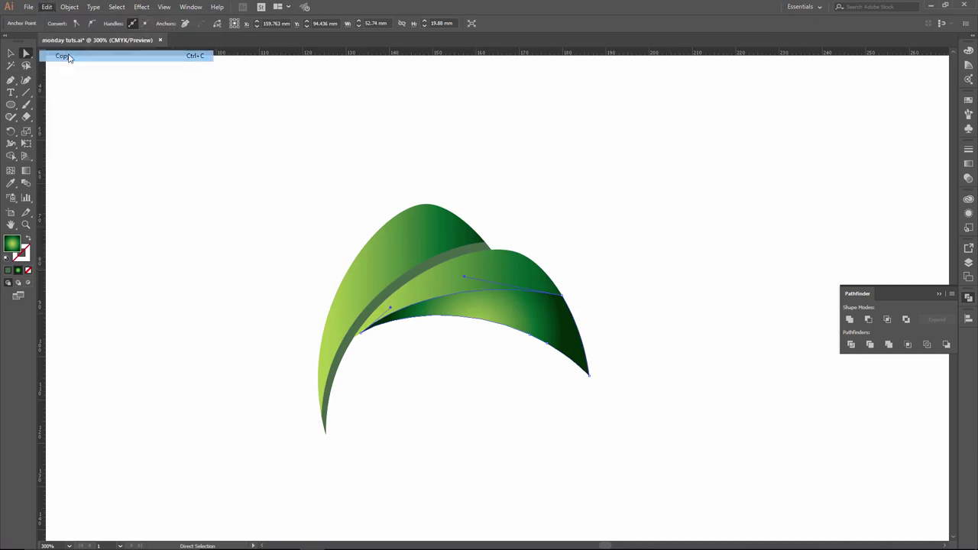
pyautogui.click(47, 7)
pyautogui.click(77, 66)
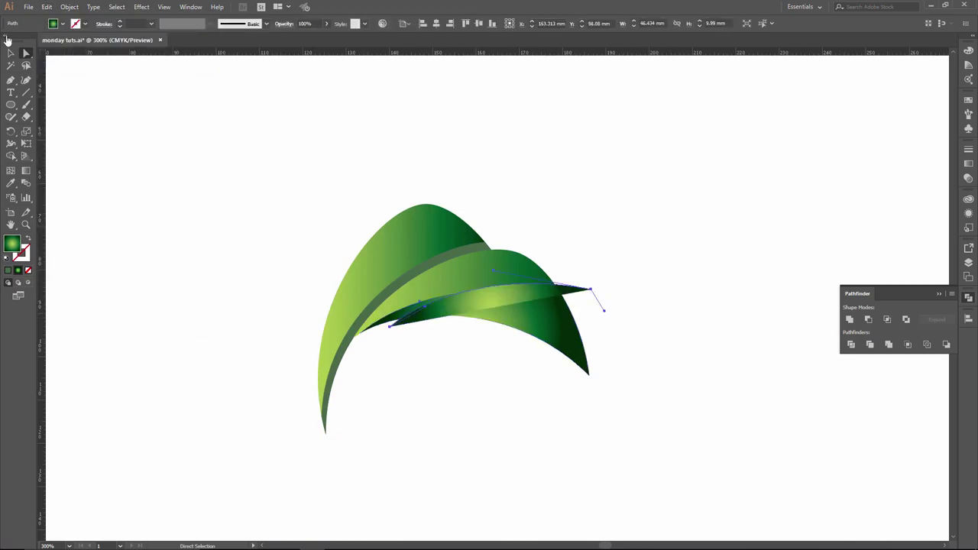
pyautogui.click(11, 53)
pyautogui.moveTo(512, 294); pyautogui.dragTo(692, 227)
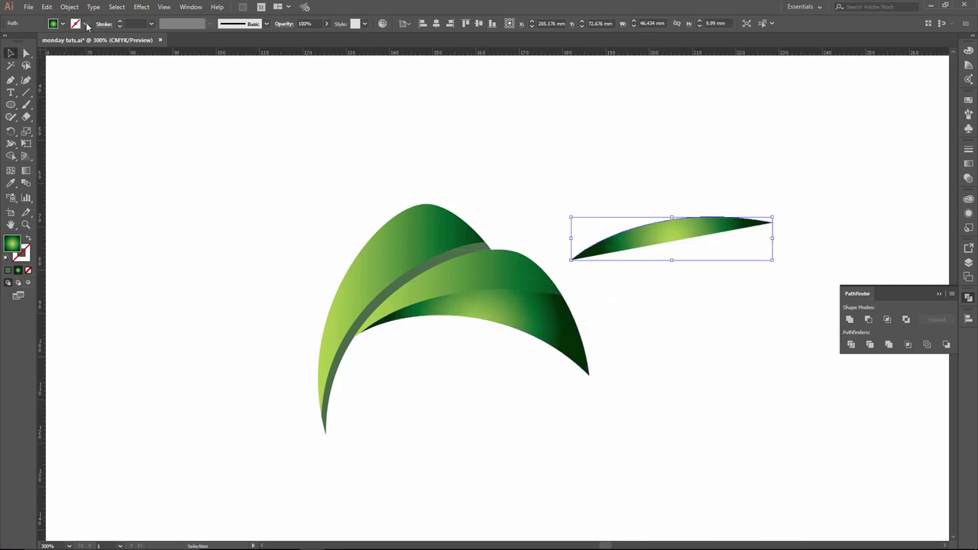
# Step: Give the copied curve a white 1 pt stroke and no fill, then lay it along the front leaf
pyautogui.click(86, 25)
pyautogui.click(22, 41)
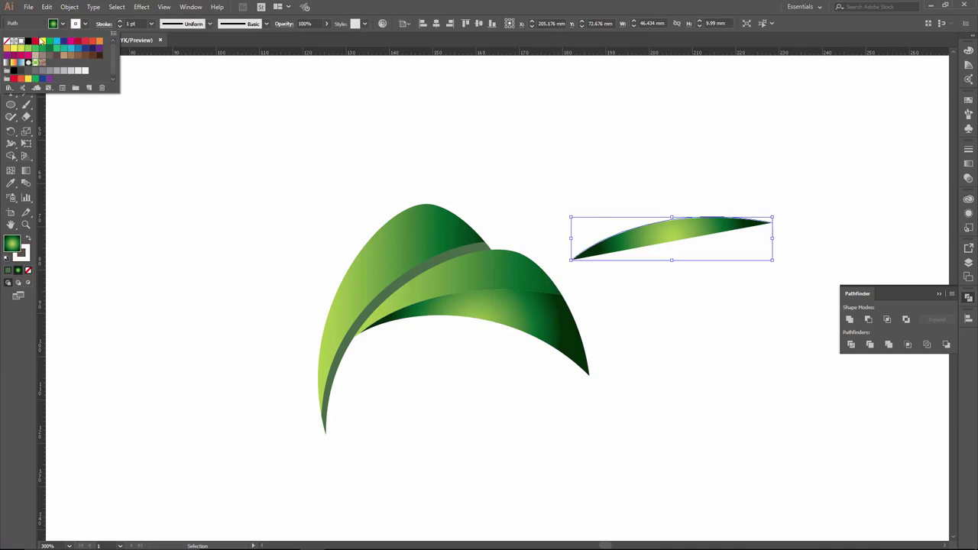
pyautogui.click(64, 24)
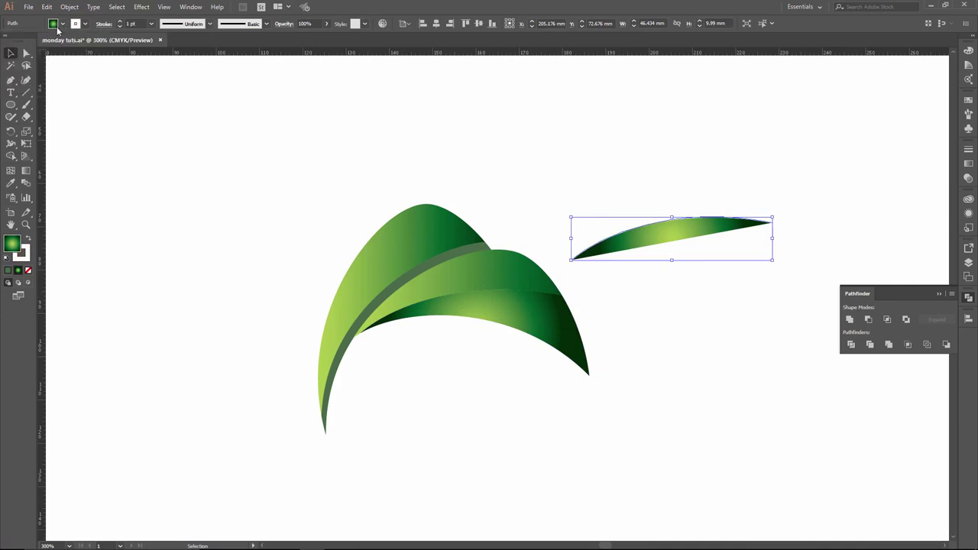
pyautogui.click(63, 24)
pyautogui.click(8, 42)
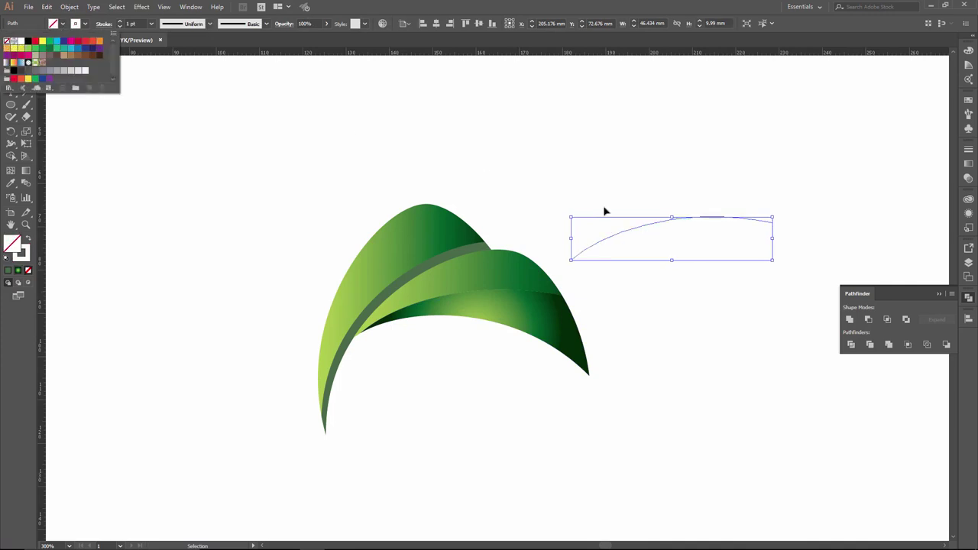
pyautogui.click(644, 227)
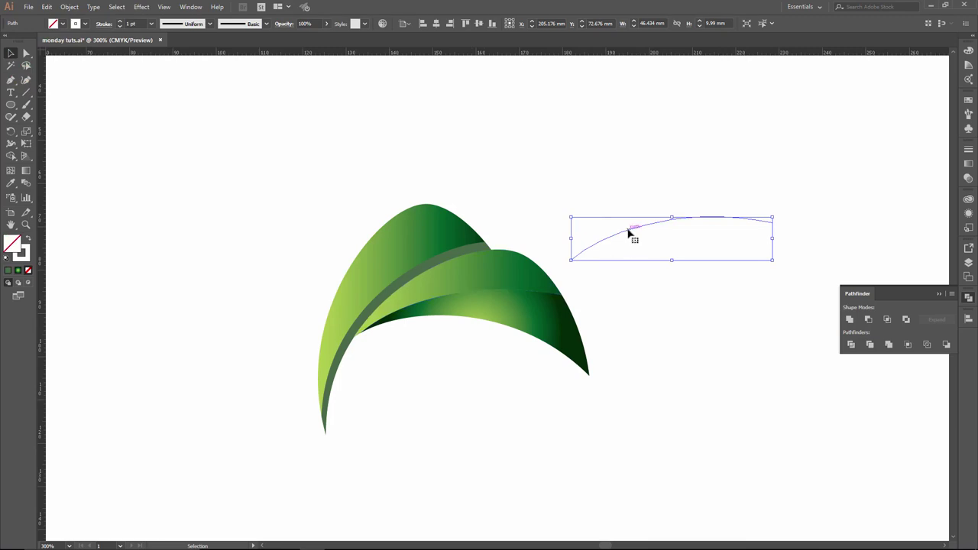
pyautogui.moveTo(627, 233); pyautogui.dragTo(422, 304)
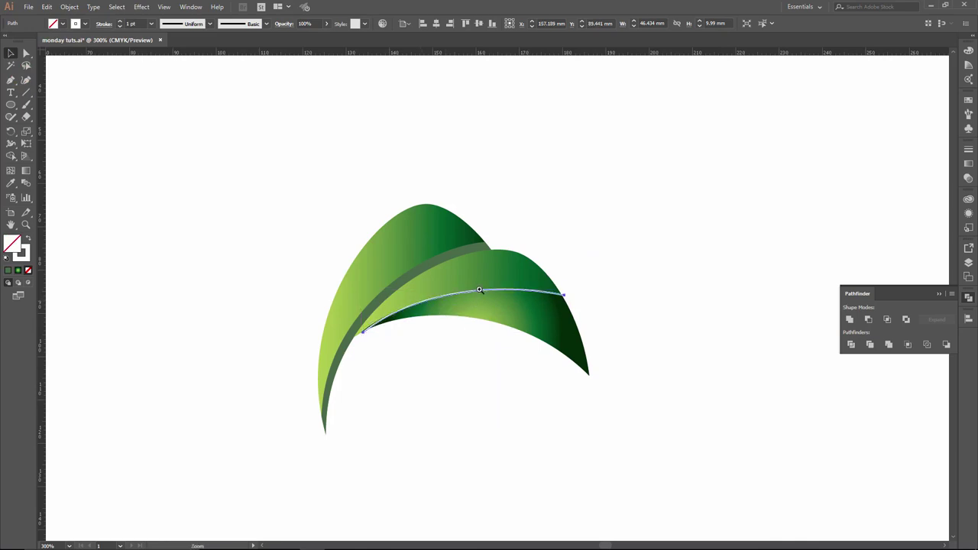
# Step: Add anchor points near both ends of the white curve, then adjust the right end and pull the left end inward
pyautogui.scroll(2, 480, 287)
pyautogui.scroll(2, 489, 291)
pyautogui.scroll(2, 524, 301)
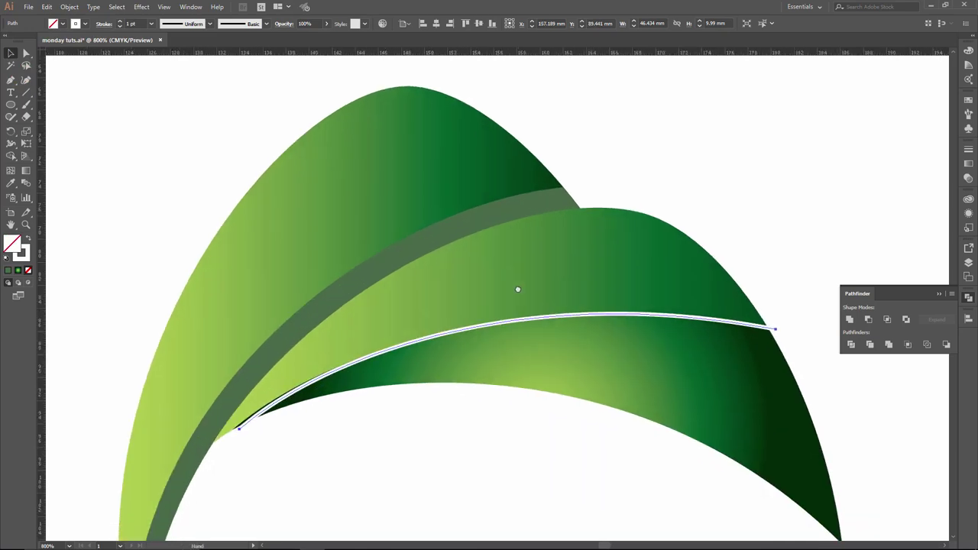
pyautogui.click(388, 356)
pyautogui.click(14, 81)
pyautogui.click(337, 372)
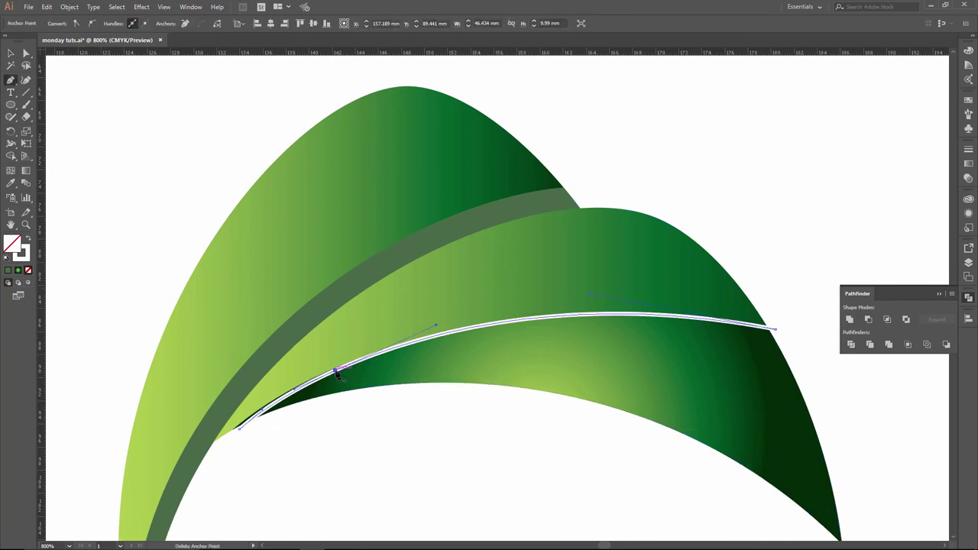
pyautogui.click(732, 324)
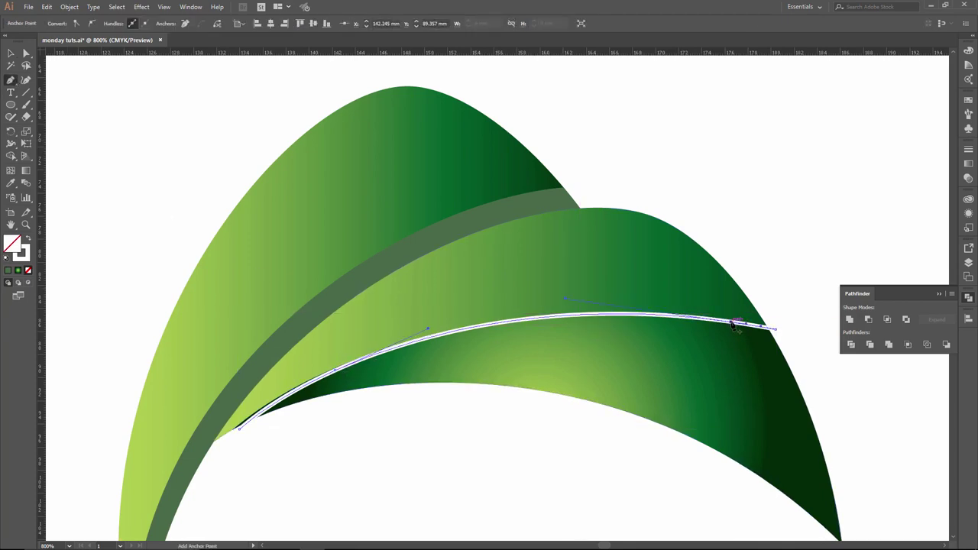
pyautogui.click(26, 53)
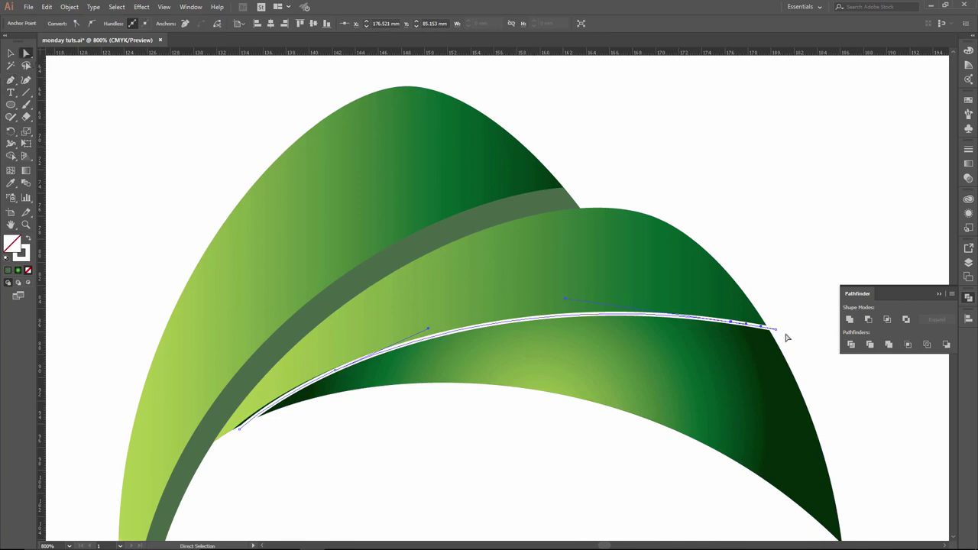
pyautogui.moveTo(787, 338); pyautogui.dragTo(790, 343)
pyautogui.click(615, 367)
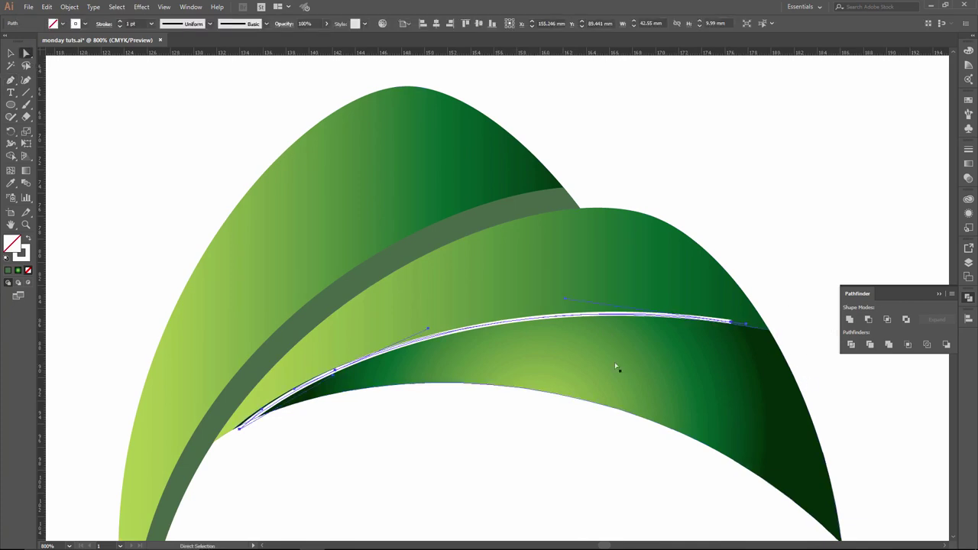
pyautogui.moveTo(239, 428); pyautogui.dragTo(283, 435)
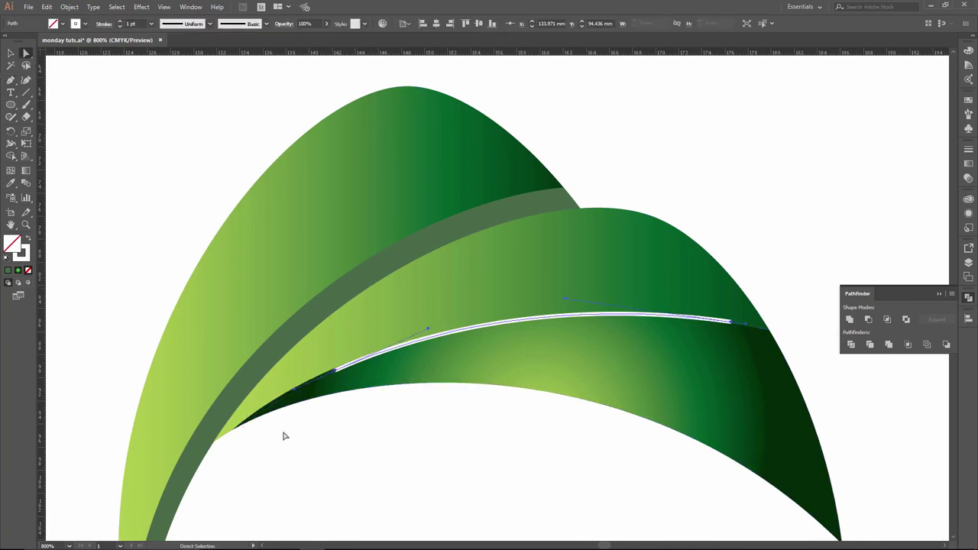
# Step: Apply a tapered width profile to the white highlight stroke
pyautogui.click(11, 54)
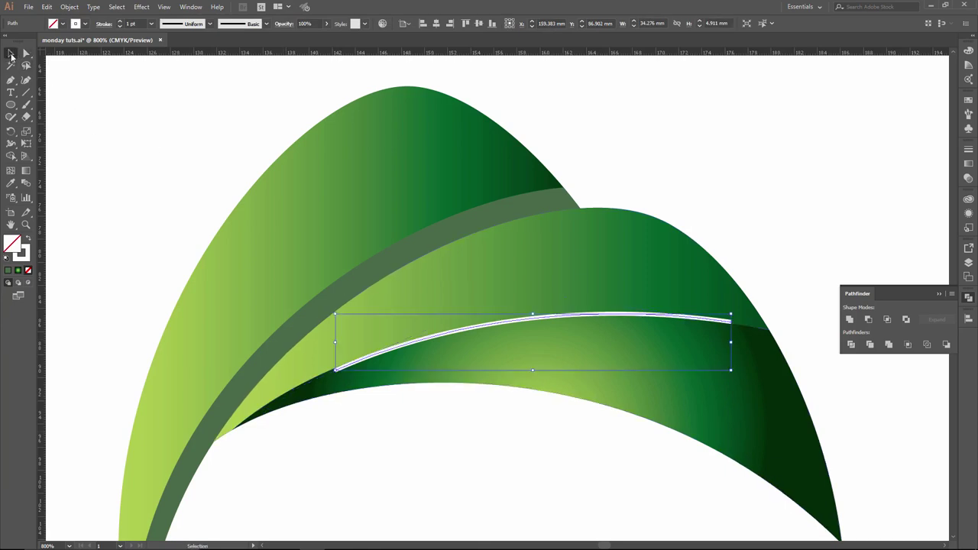
pyautogui.click(267, 24)
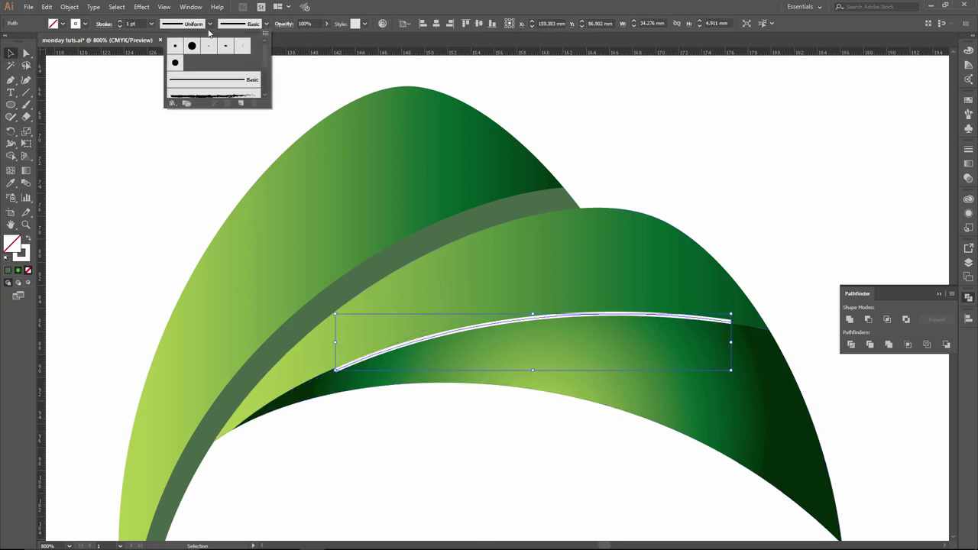
pyautogui.click(210, 24)
pyautogui.click(211, 23)
pyautogui.click(194, 59)
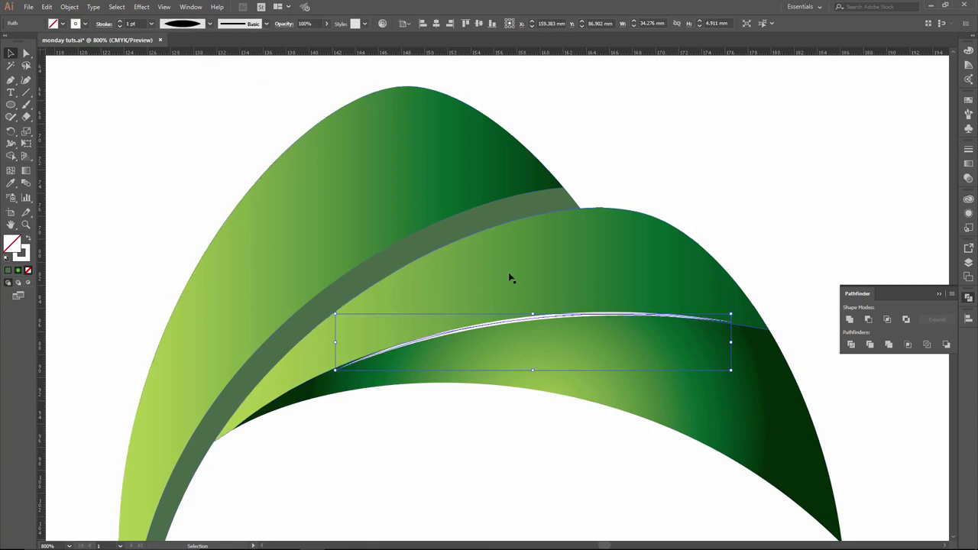
# Step: Zoom in and nudge the highlight curve left twice, then back right once
pyautogui.hotkey('ctrl', 'space')
pyautogui.click(493, 255)
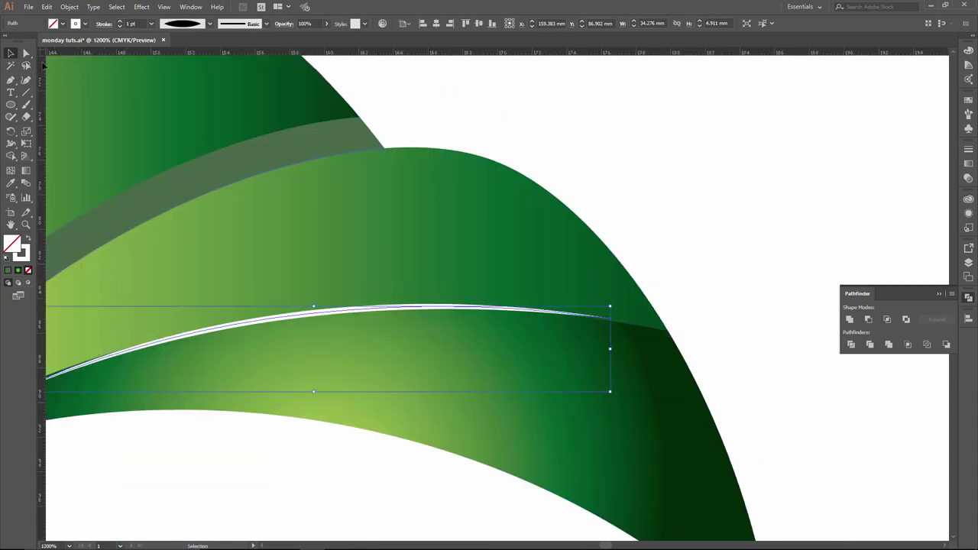
pyautogui.click(512, 138)
pyautogui.moveTo(419, 267); pyautogui.dragTo(634, 246)
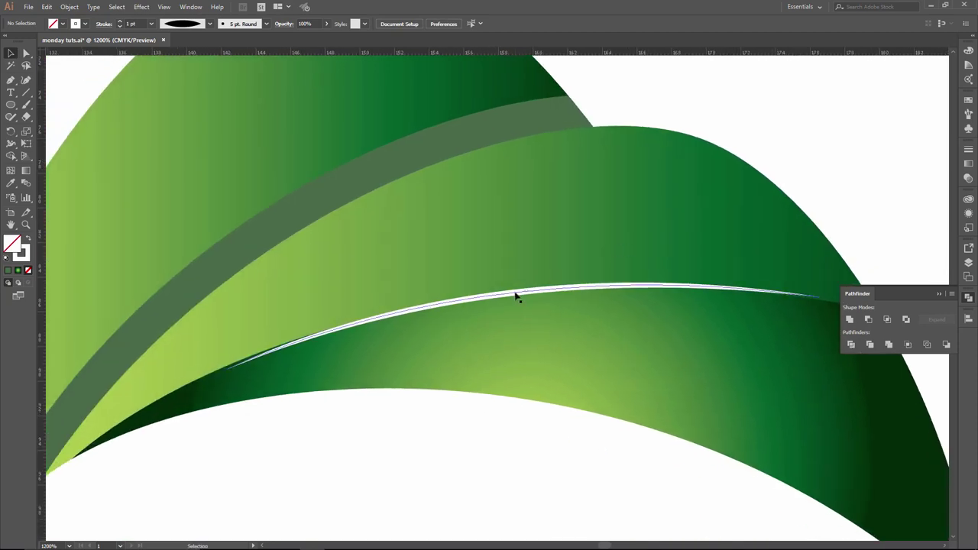
pyautogui.click(513, 298)
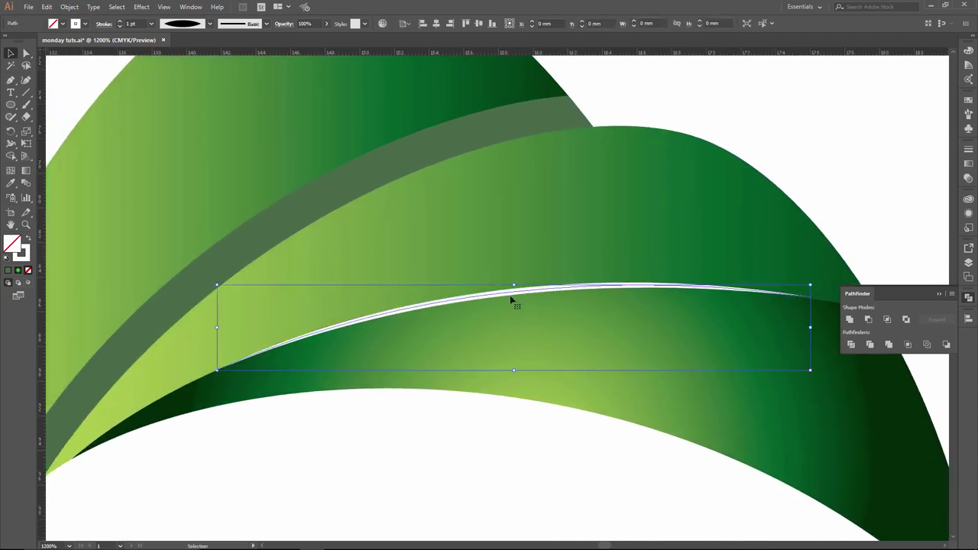
pyautogui.click(814, 195)
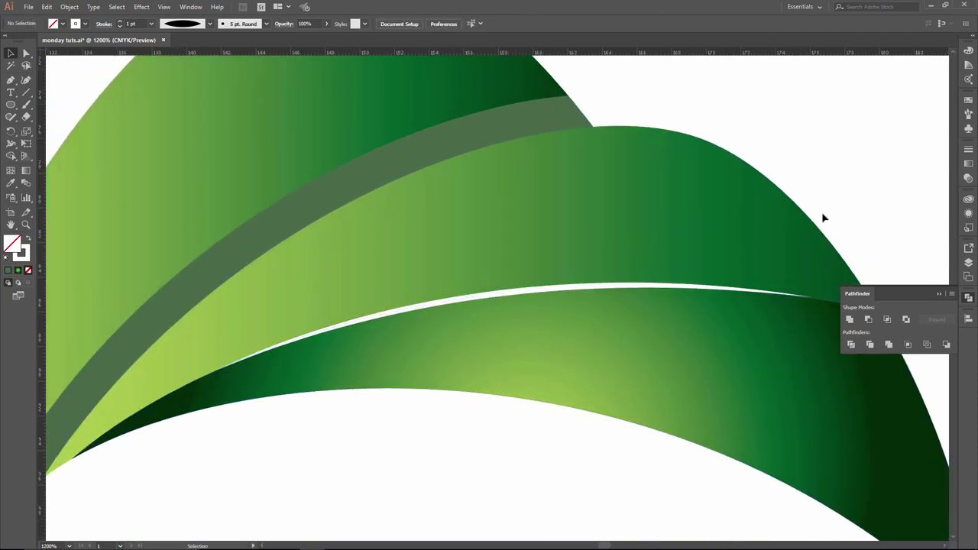
pyautogui.click(658, 289)
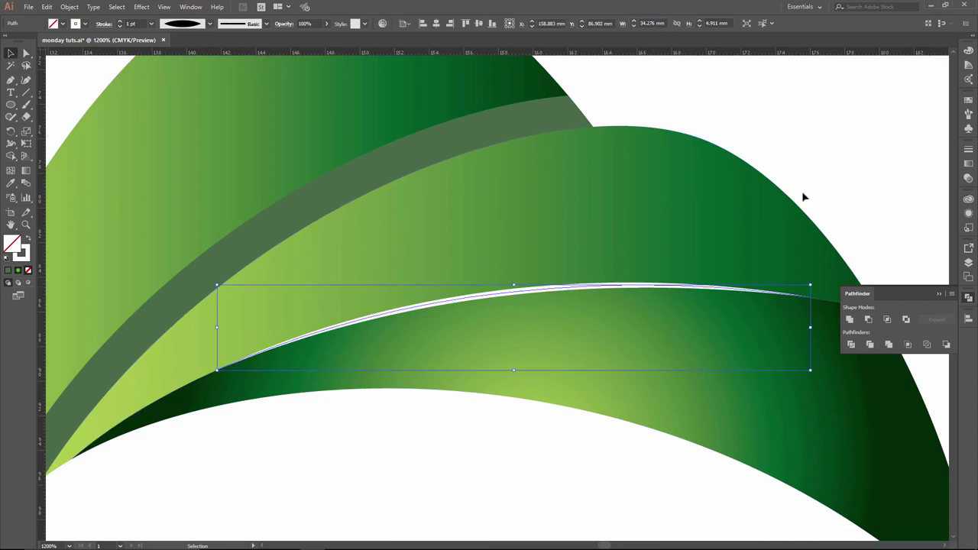
pyautogui.press('Left')
pyautogui.press('Left')
pyautogui.press('Left')
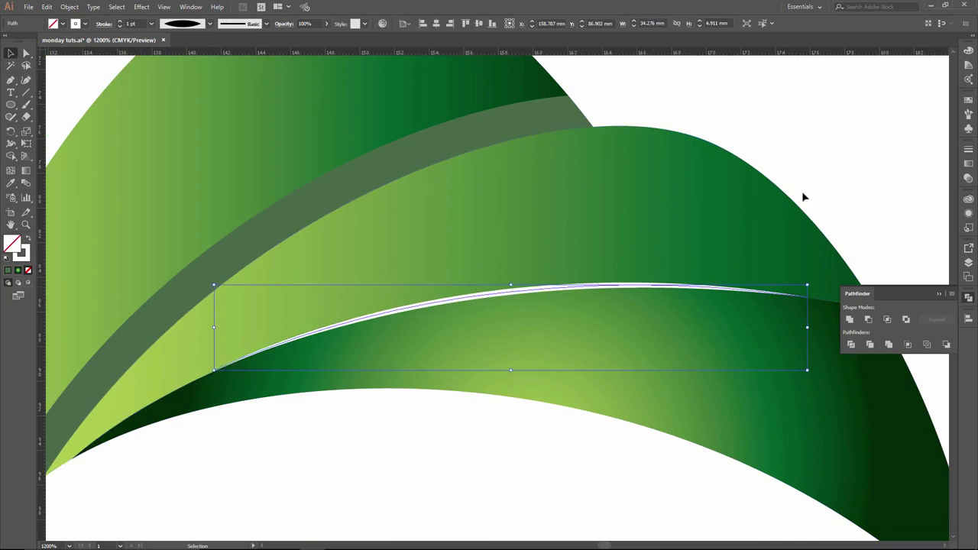
pyautogui.press('Left')
pyautogui.press('Left')
pyautogui.press('Left')
pyautogui.press('Right')
pyautogui.press('Right')
pyautogui.press('Right')
pyautogui.press('Right')
pyautogui.press('Right')
pyautogui.press('Right')
# Step: Deselect, zoom out to view the whole leaf, and select the upper leaf
pyautogui.click(833, 185)
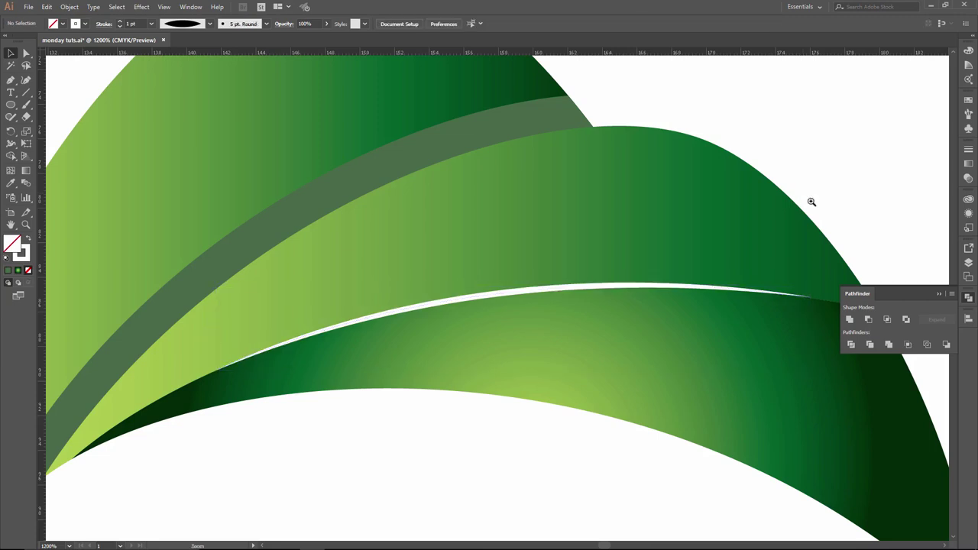
pyautogui.keyDown('alt'); pyautogui.click(552, 317); pyautogui.keyUp('alt')
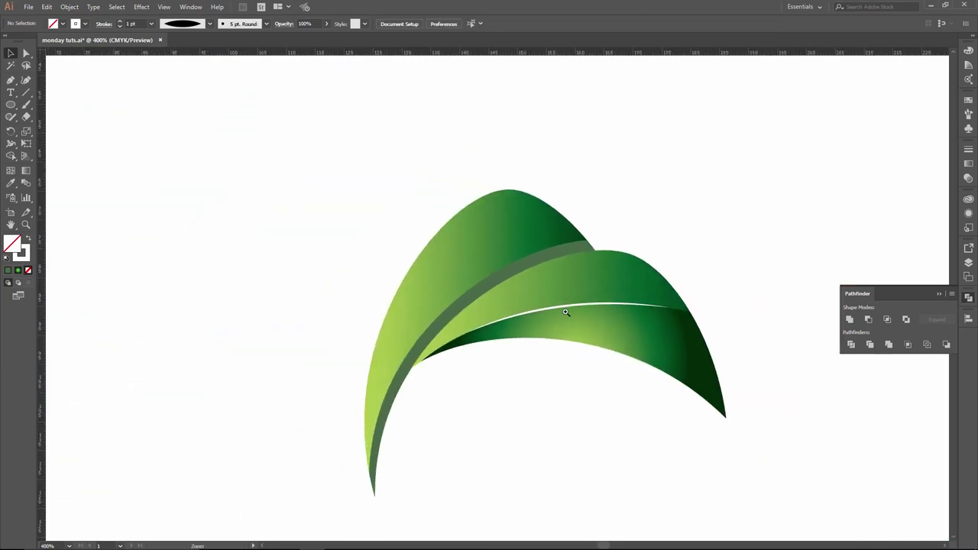
pyautogui.keyDown('alt'); pyautogui.click(565, 312); pyautogui.keyUp('alt')
pyautogui.keyDown('alt'); pyautogui.click(454, 286); pyautogui.keyUp('alt')
pyautogui.moveTo(453, 286)
pyautogui.mouseDown()
pyautogui.moveTo(557, 308)
pyautogui.moveTo(611, 306)
pyautogui.moveTo(731, 266)
pyautogui.mouseUp()
pyautogui.keyDown('alt'); pyautogui.click(550, 306); pyautogui.keyUp('alt')
pyautogui.keyDown('ctrl'); pyautogui.click(574, 286); pyautogui.keyUp('ctrl')
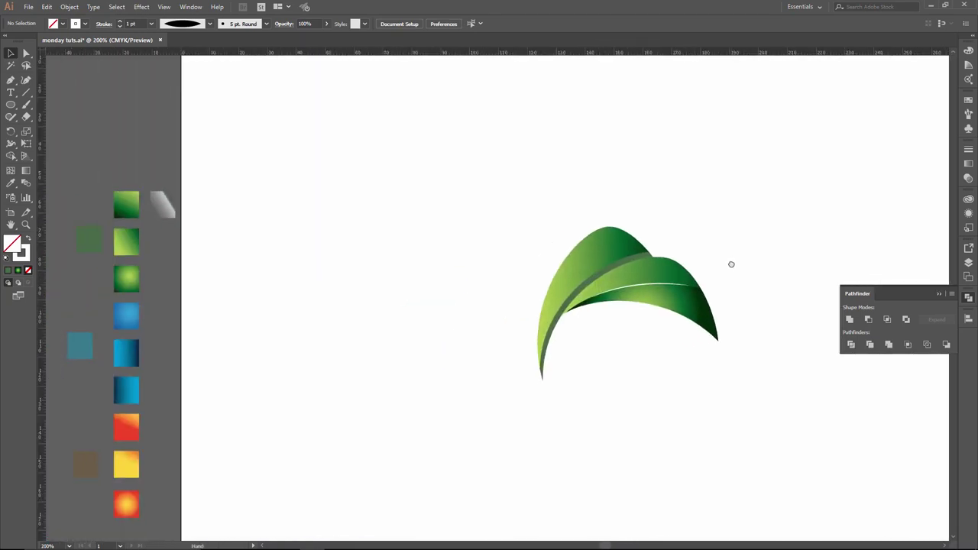
pyautogui.click(656, 252)
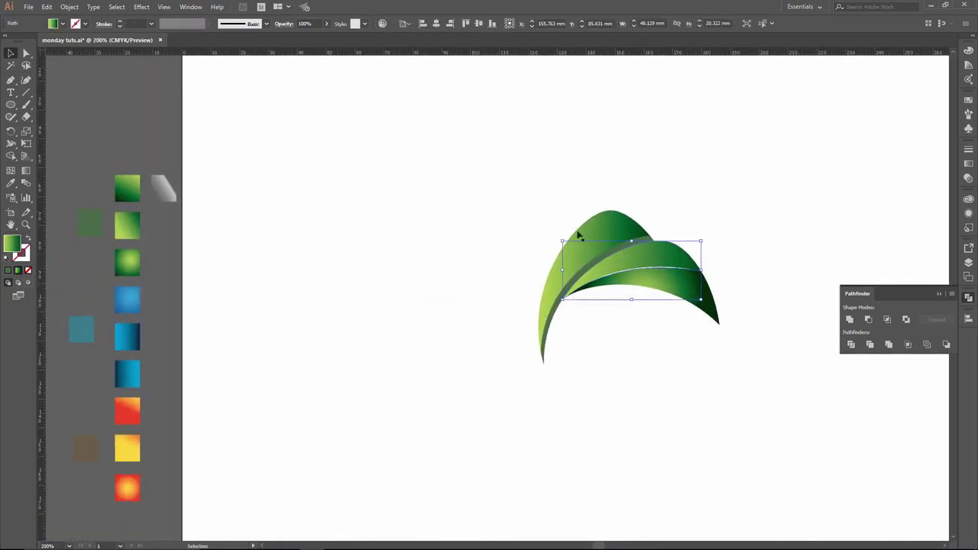
# Step: Paste a copy of the upper leaf, fill it with the grey-white gradient, and move it over the leaf
pyautogui.click(47, 7)
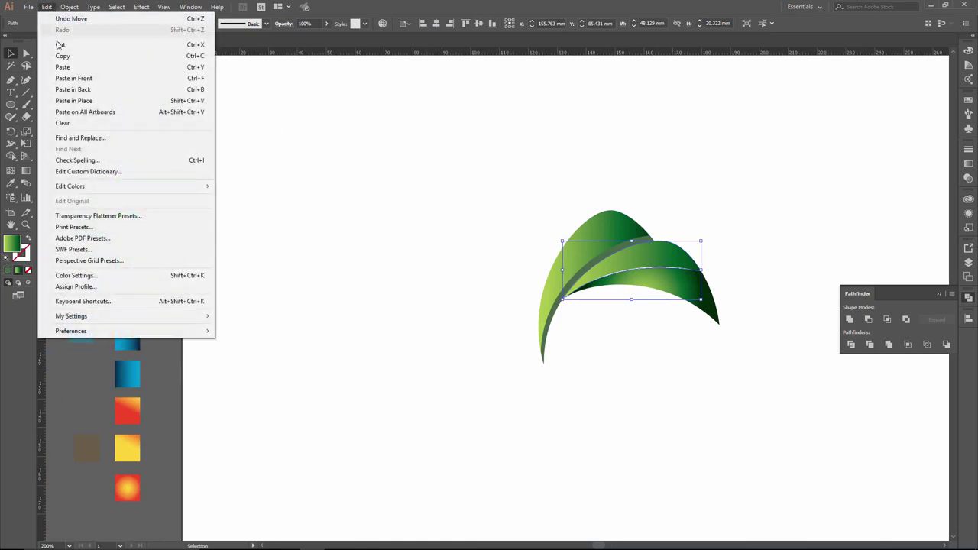
pyautogui.click(62, 56)
pyautogui.click(46, 7)
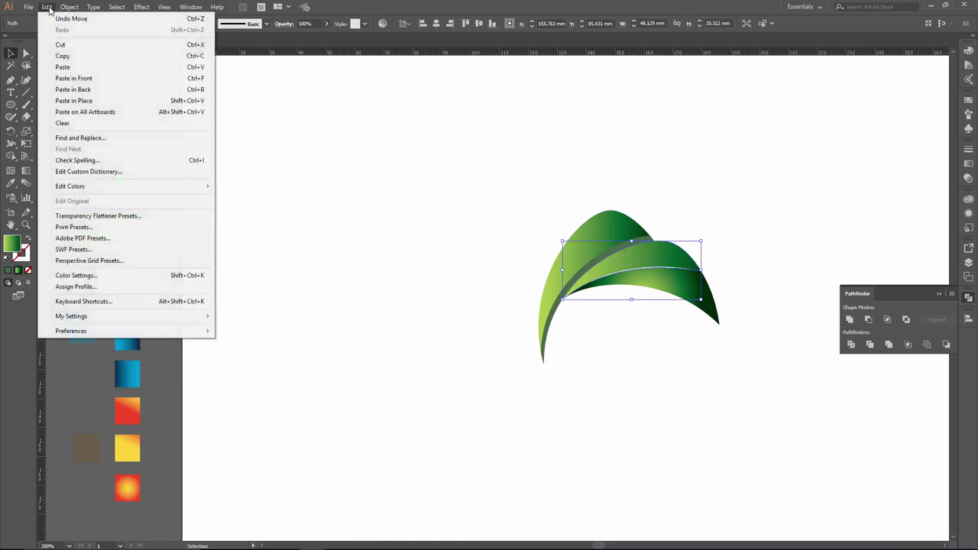
pyautogui.click(66, 69)
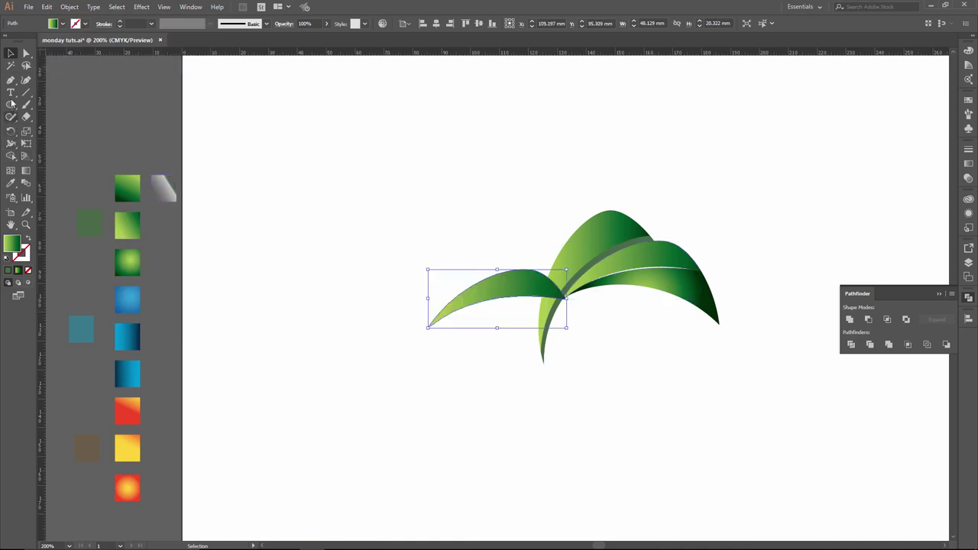
pyautogui.click(10, 184)
pyautogui.click(167, 183)
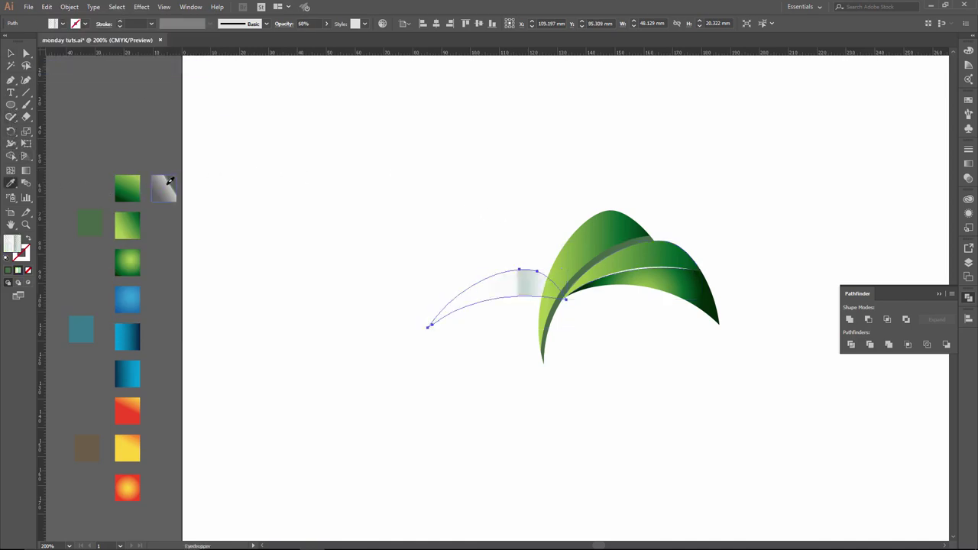
pyautogui.click(12, 54)
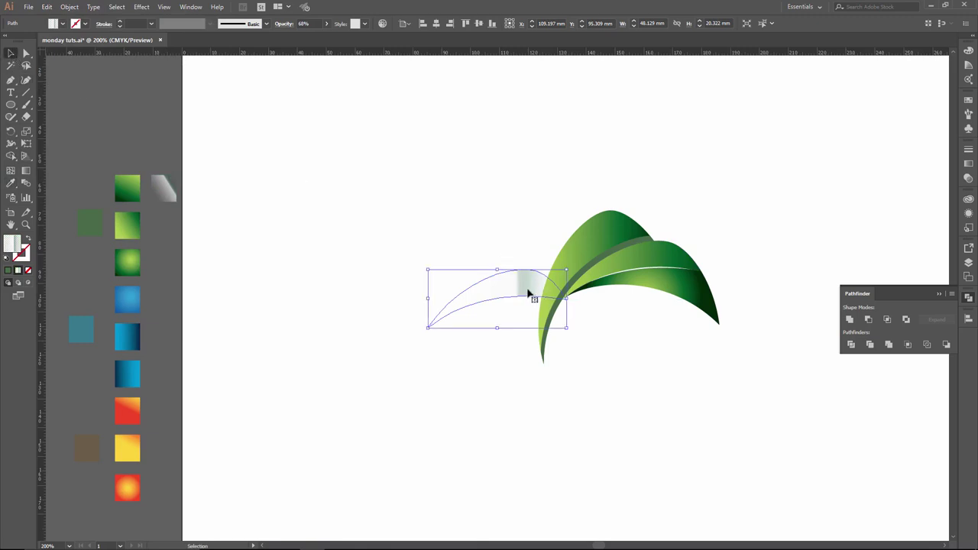
pyautogui.moveTo(545, 286); pyautogui.dragTo(656, 261)
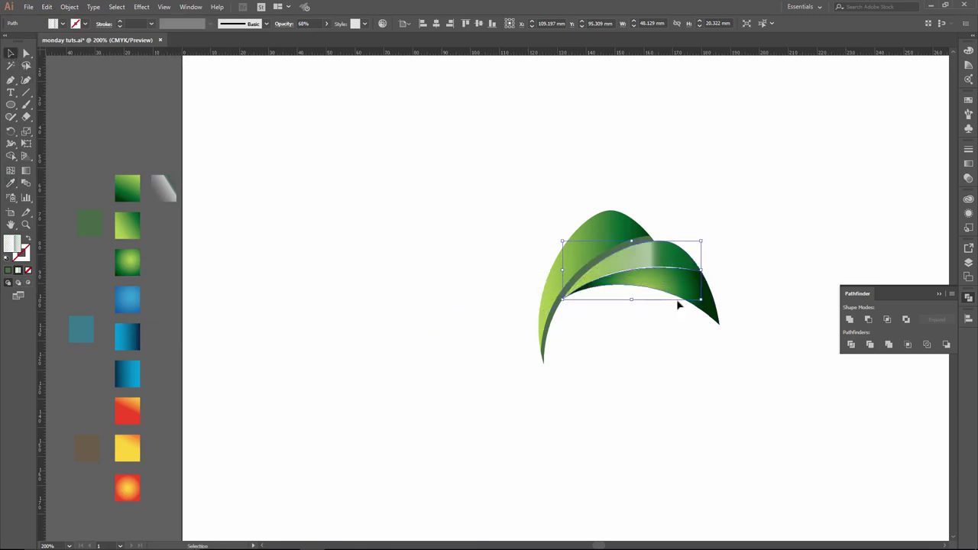
# Step: Make the right gradient stop black at 0% opacity using HSB sliders
pyautogui.click(968, 164)
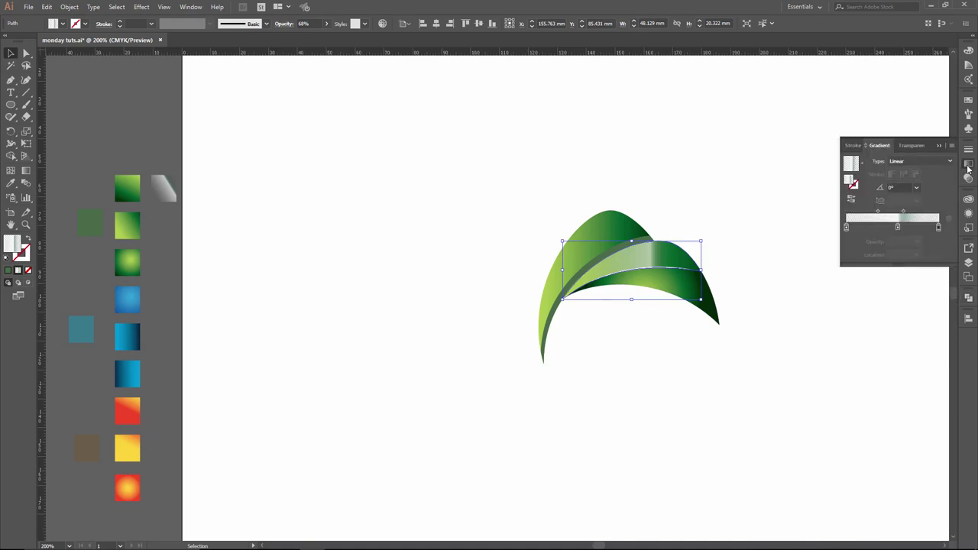
pyautogui.doubleClick(938, 227)
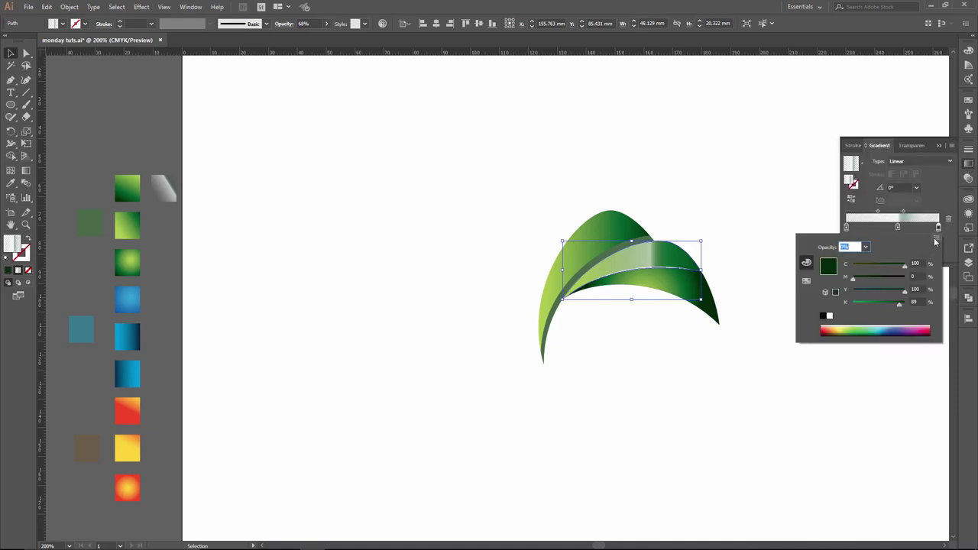
pyautogui.click(936, 238)
pyautogui.click(870, 263)
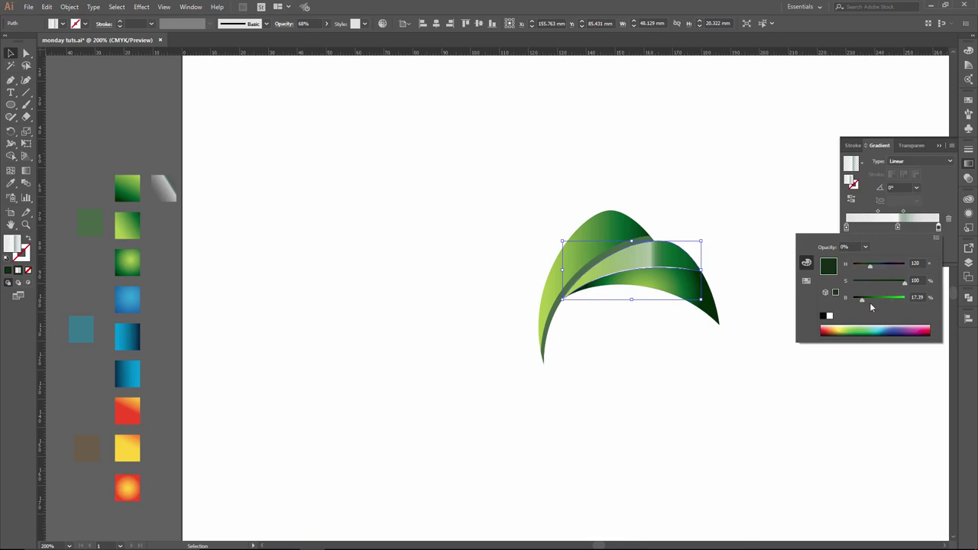
pyautogui.moveTo(862, 303); pyautogui.dragTo(848, 311)
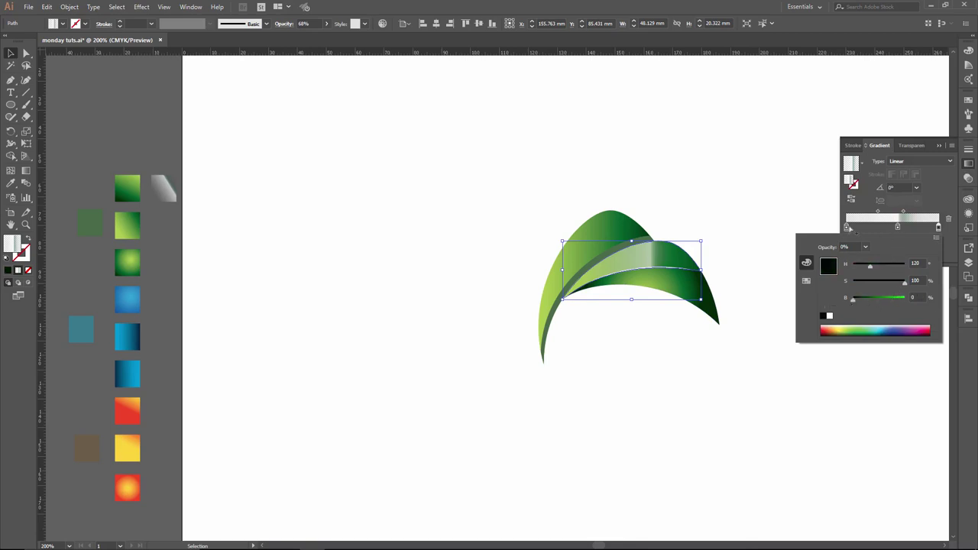
pyautogui.click(939, 228)
pyautogui.click(875, 243)
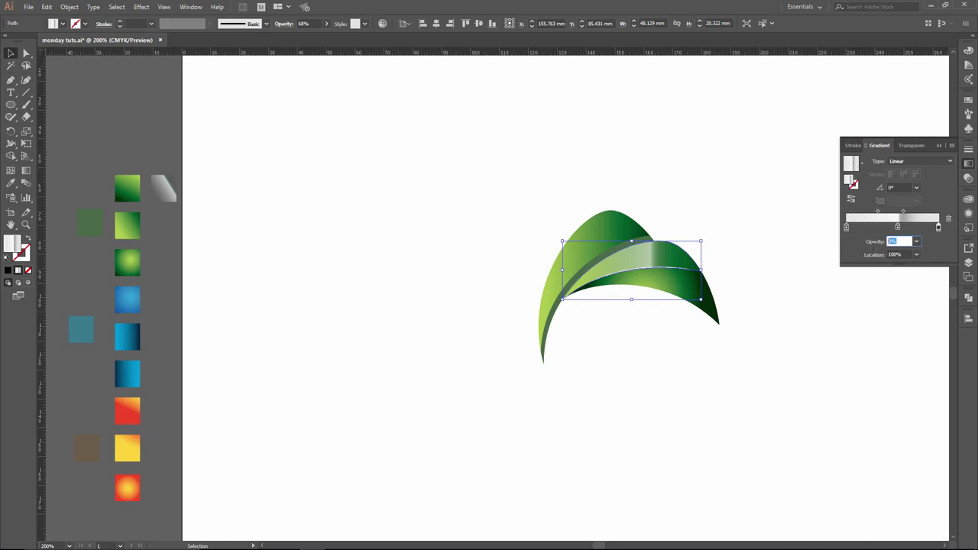
# Step: Switch the left and middle gradient stops to HSB, setting the middle stop white, then deselect
pyautogui.doubleClick(846, 229)
pyautogui.click(935, 238)
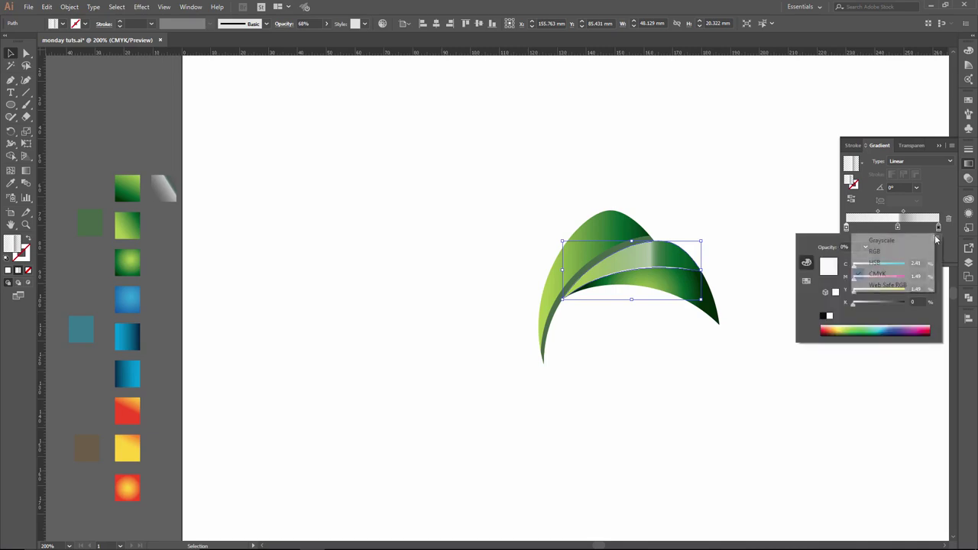
pyautogui.click(891, 260)
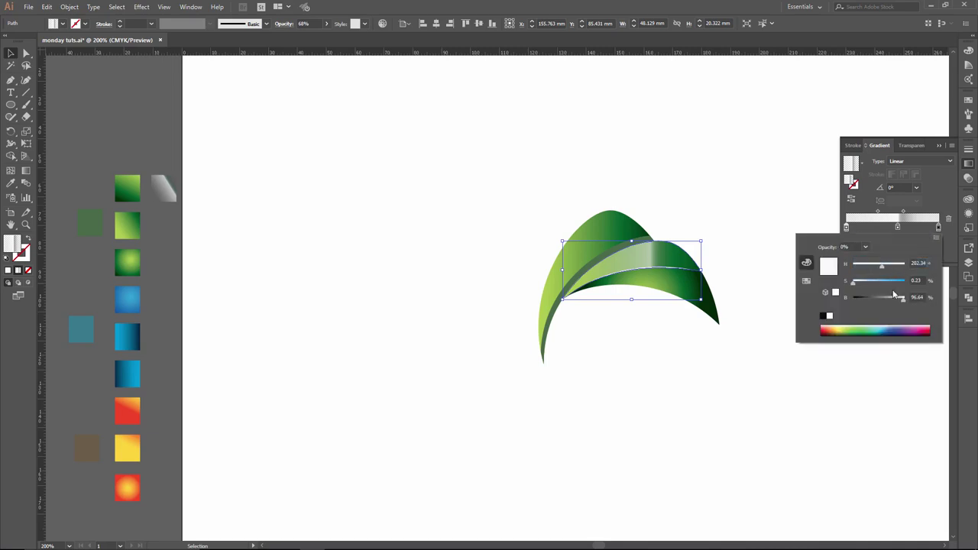
pyautogui.click(846, 229)
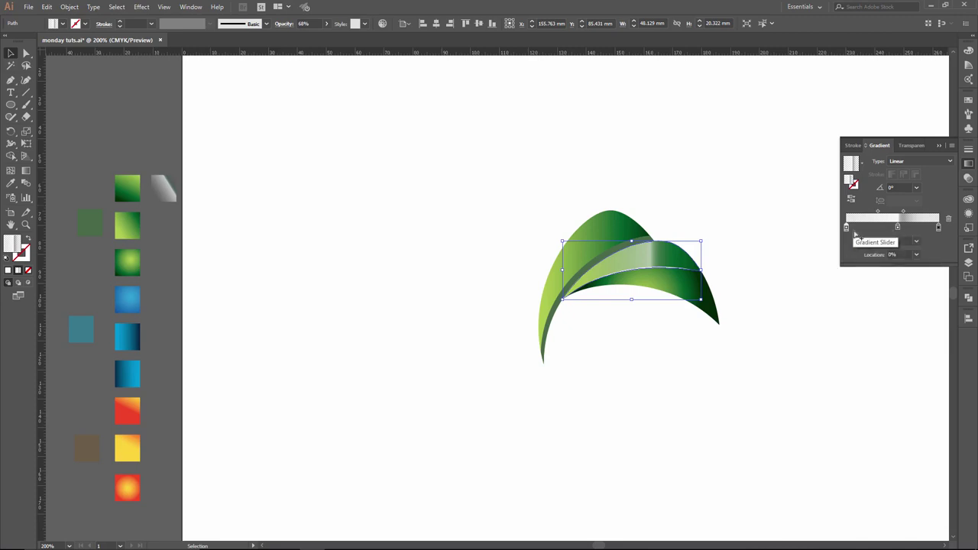
pyautogui.doubleClick(898, 229)
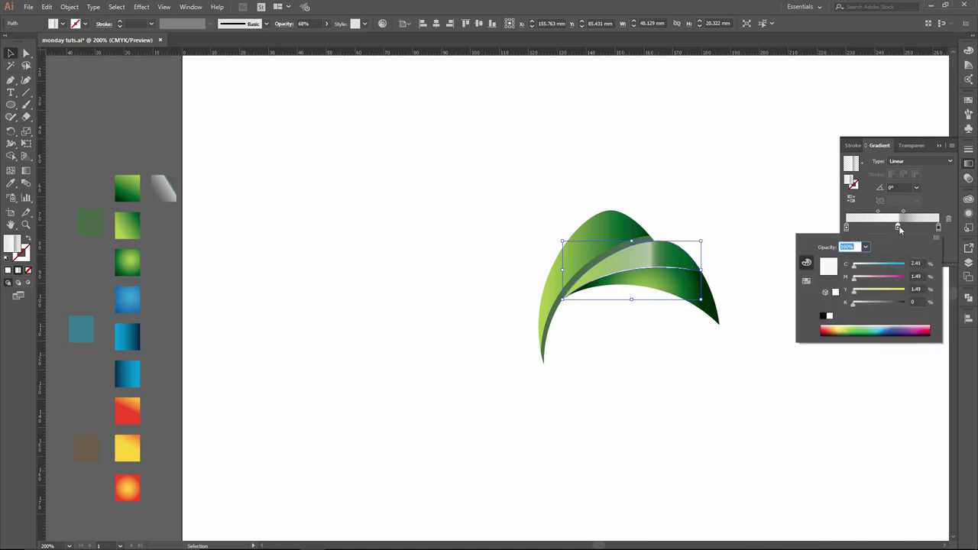
pyautogui.click(935, 238)
pyautogui.click(890, 261)
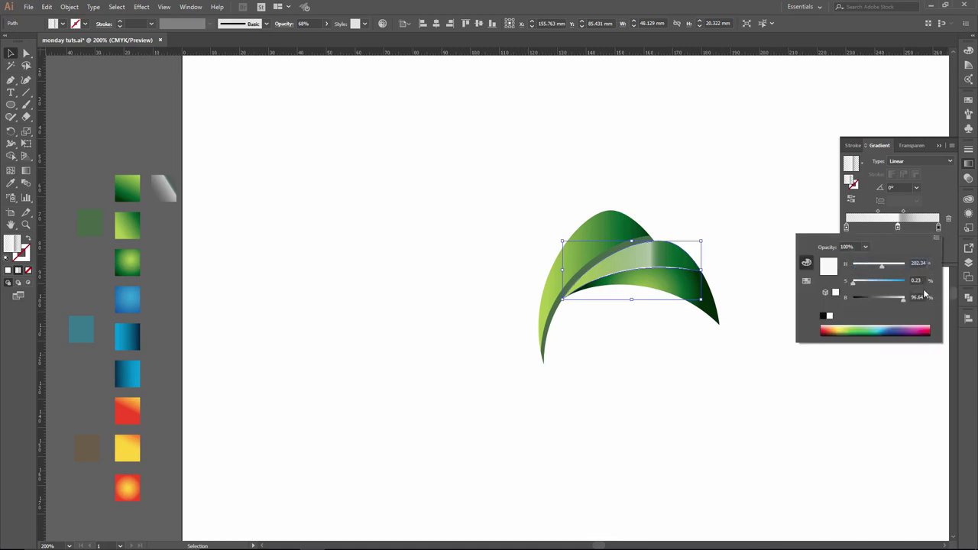
pyautogui.click(938, 228)
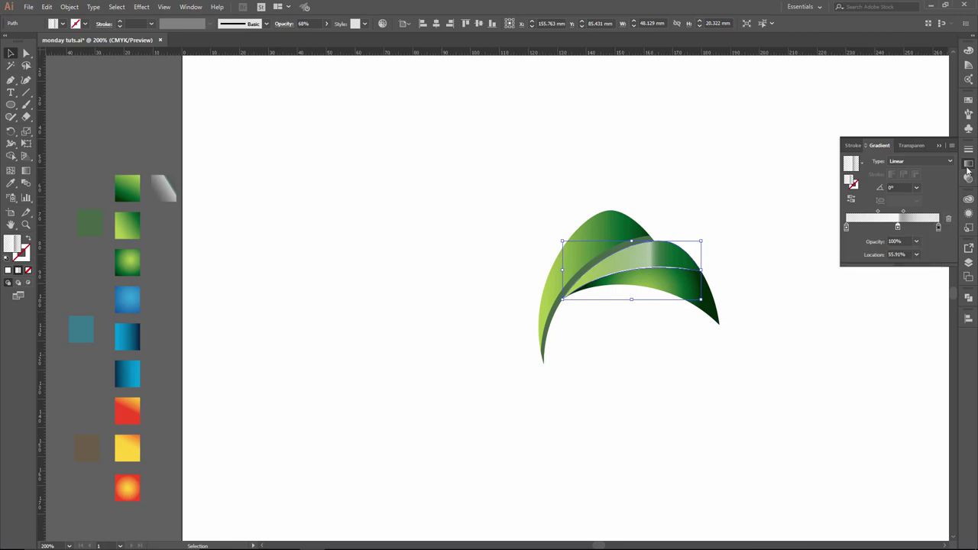
pyautogui.click(968, 164)
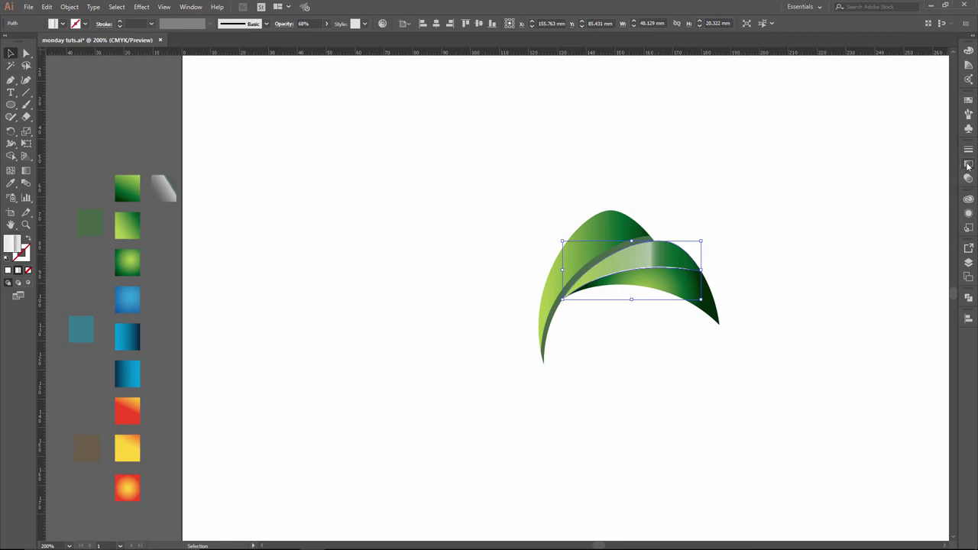
pyautogui.click(217, 104)
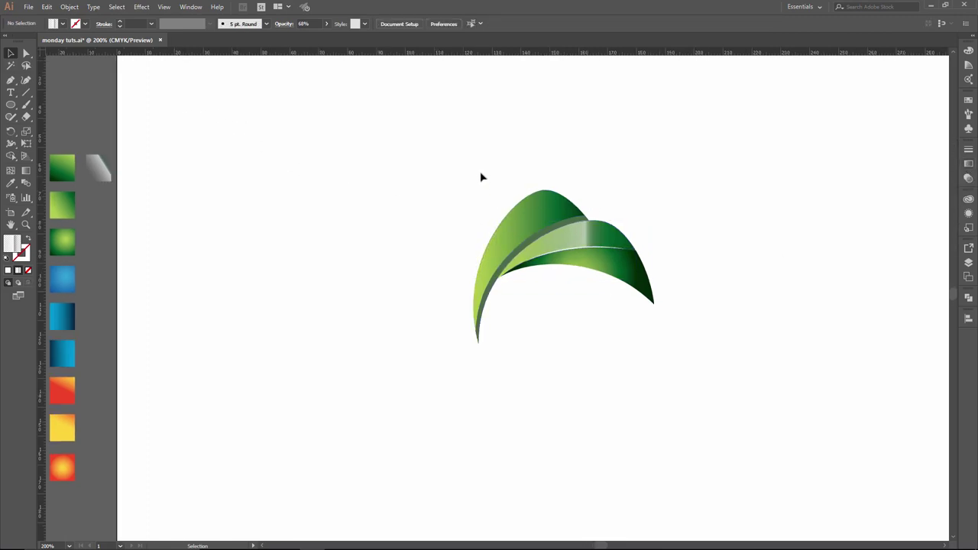
# Step: Make a 120° rotated copy of the whole leaf artwork and move it into place
pyautogui.moveTo(481, 177); pyautogui.dragTo(641, 315)
pyautogui.doubleClick(11, 131)
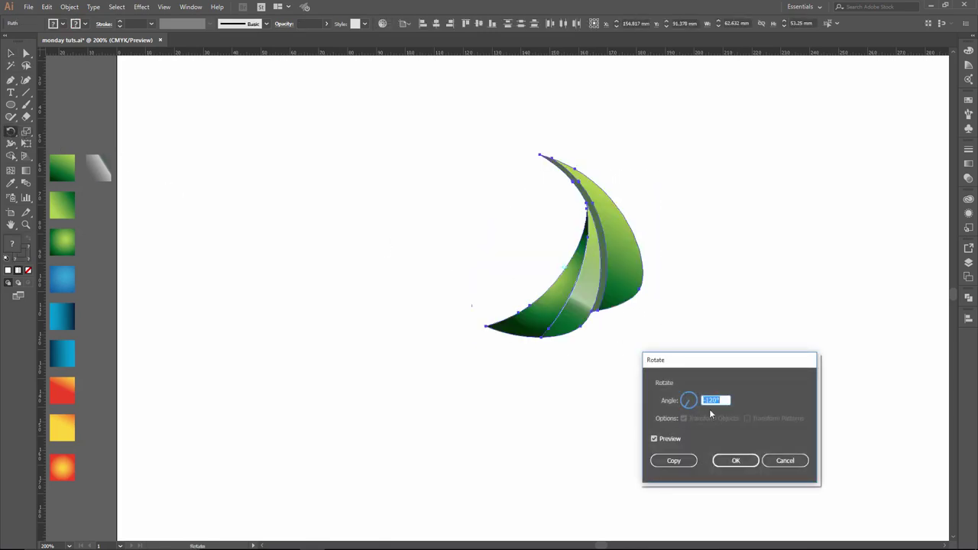
pyautogui.click(673, 460)
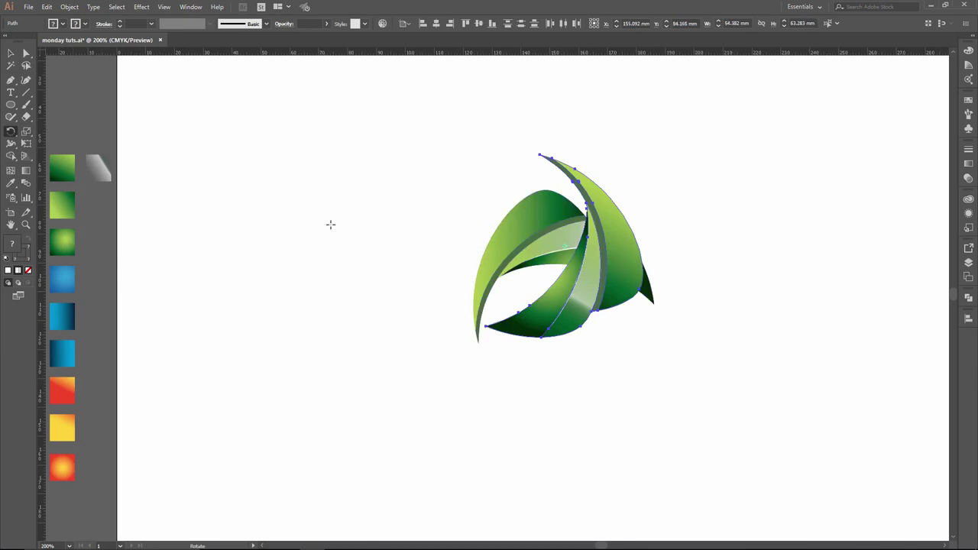
pyautogui.click(11, 53)
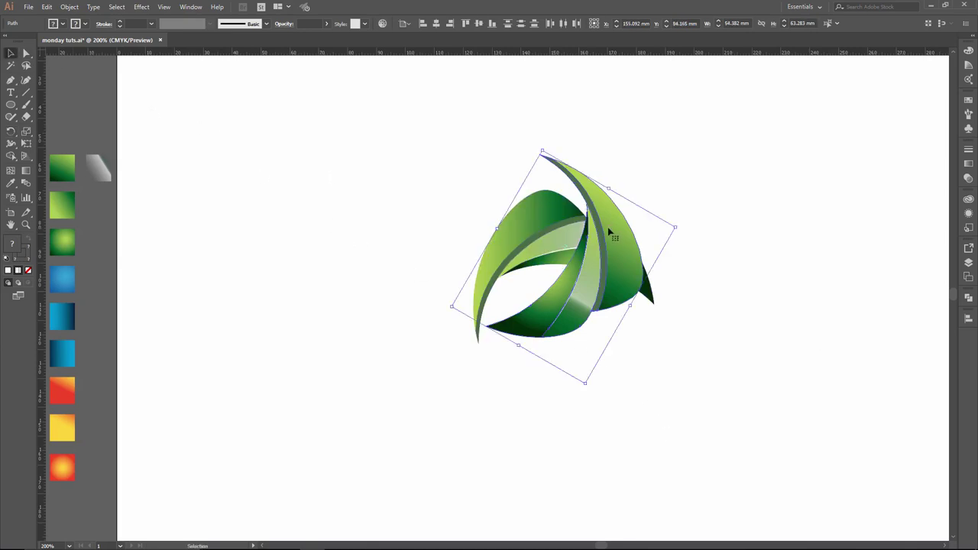
pyautogui.moveTo(606, 237)
pyautogui.mouseDown()
pyautogui.moveTo(640, 303)
pyautogui.moveTo(673, 332)
pyautogui.mouseUp()
# Step: Nudge the rotated copy with the arrow keys to line up at the joint
pyautogui.scroll(5, 640, 313)
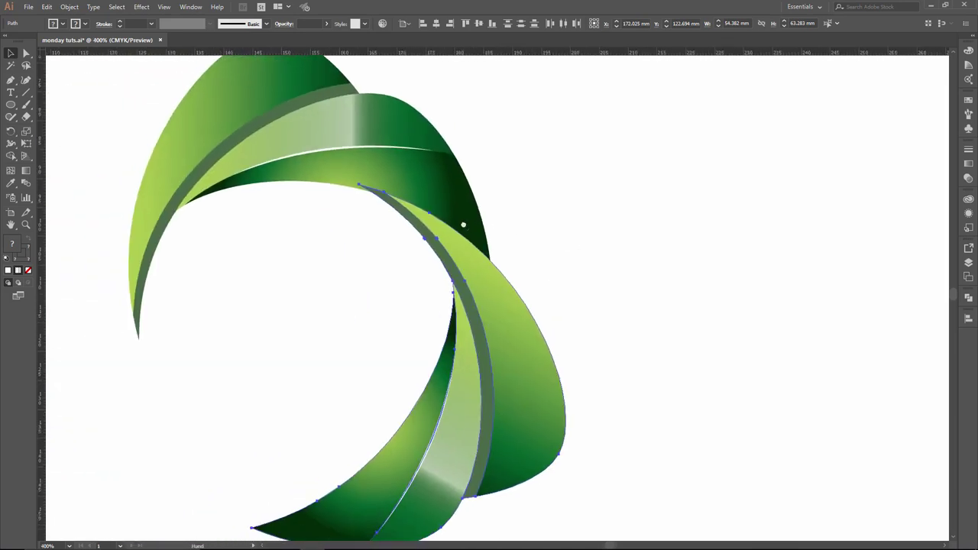
pyautogui.scroll(2, 463, 219)
pyautogui.moveTo(510, 233); pyautogui.dragTo(650, 213)
pyautogui.press('Right')
pyautogui.press('Down')
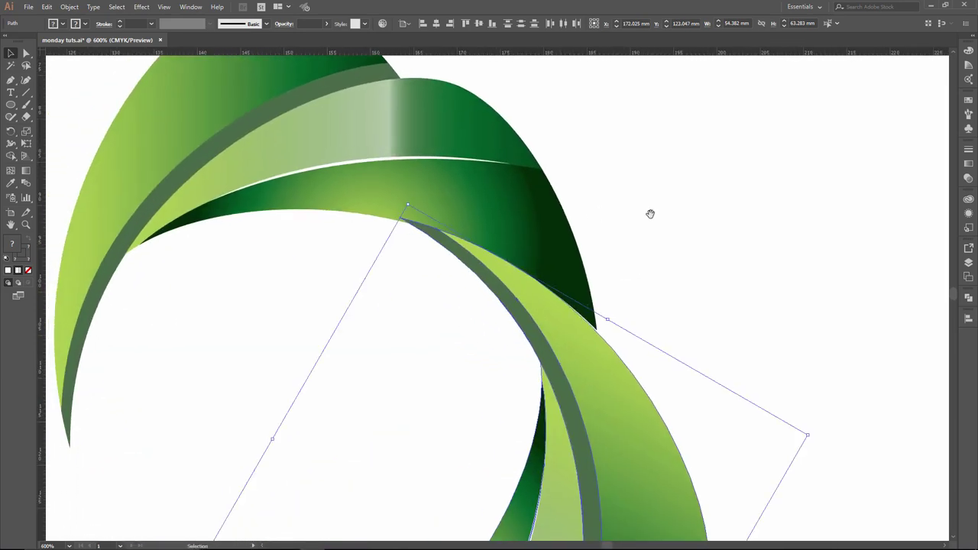
pyautogui.press('Right')
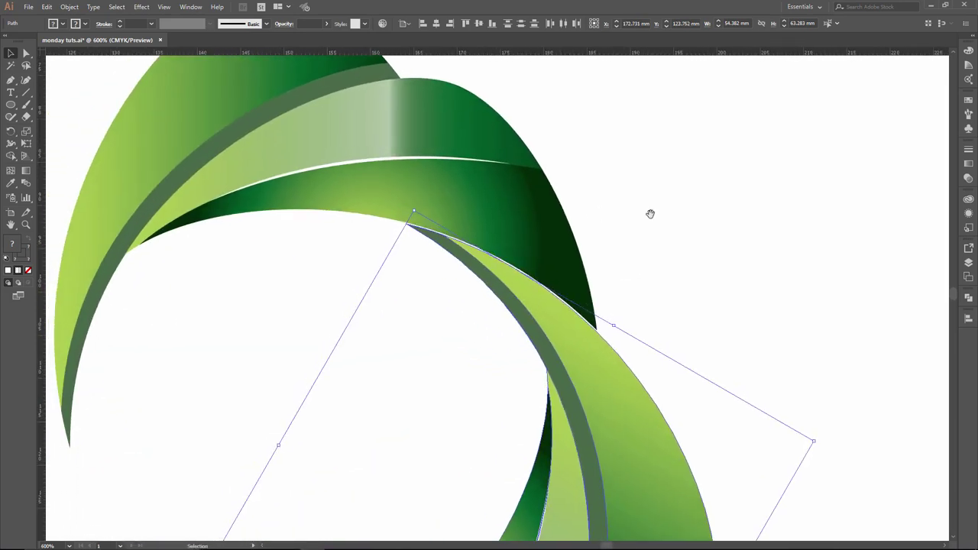
pyautogui.press('Up')
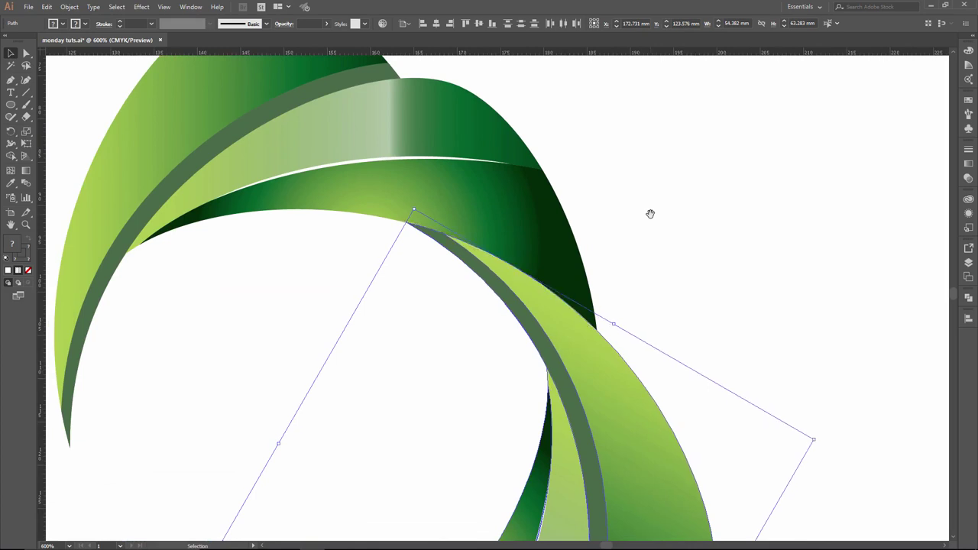
pyautogui.scroll(-5, 617, 242)
pyautogui.scroll(2, 359, 375)
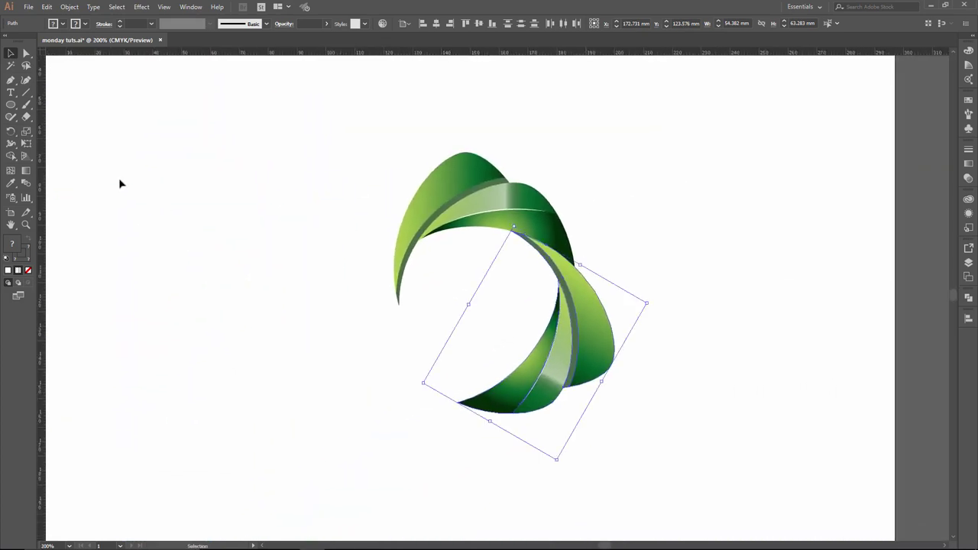
# Step: Add a third 120° rotated copy about the logo centre and move it left to close the ring
pyautogui.press('r')
pyautogui.keyDown('alt'); pyautogui.click(536, 321); pyautogui.keyUp('alt')
pyautogui.click(684, 463)
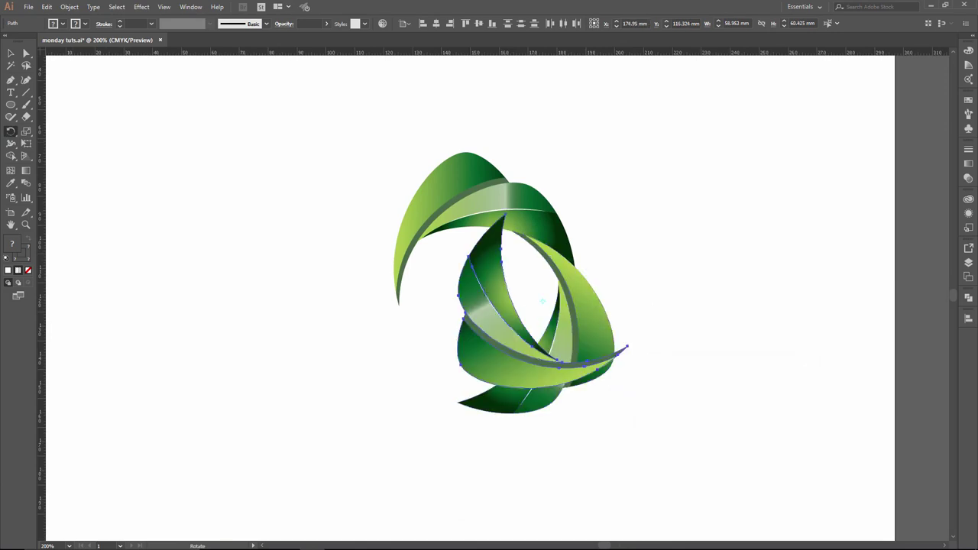
pyautogui.click(12, 55)
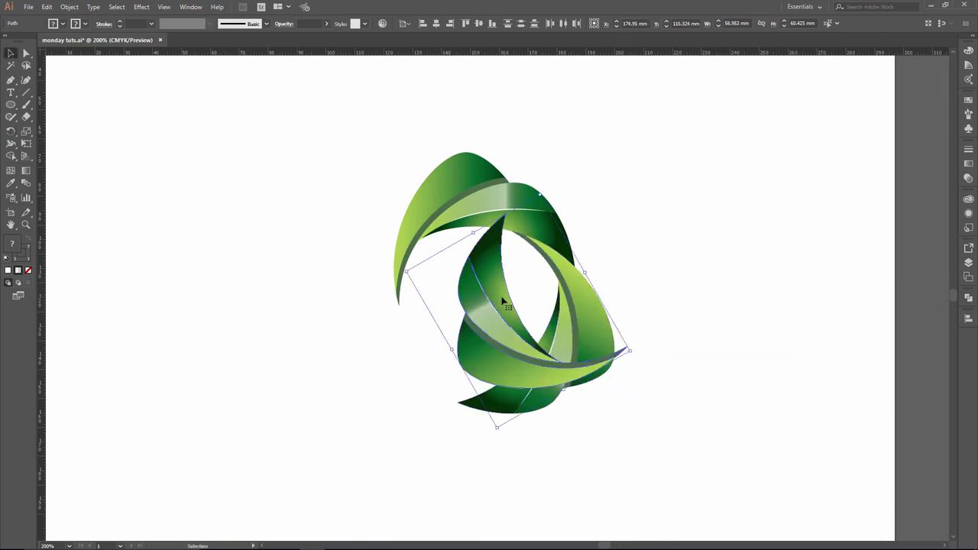
pyautogui.moveTo(502, 302); pyautogui.dragTo(378, 323)
# Step: Nudge the left green leaf into alignment, deselect, and zoom out to the whole logo
pyautogui.keyDown('ctrl'); pyautogui.click(406, 305); pyautogui.keyUp('ctrl')
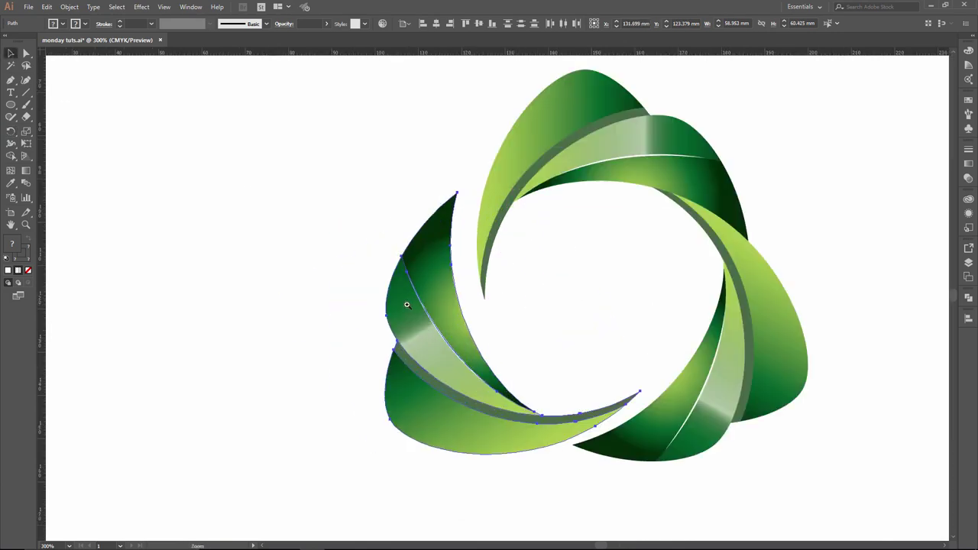
pyautogui.keyDown('ctrl'); pyautogui.click(505, 307); pyautogui.keyUp('ctrl')
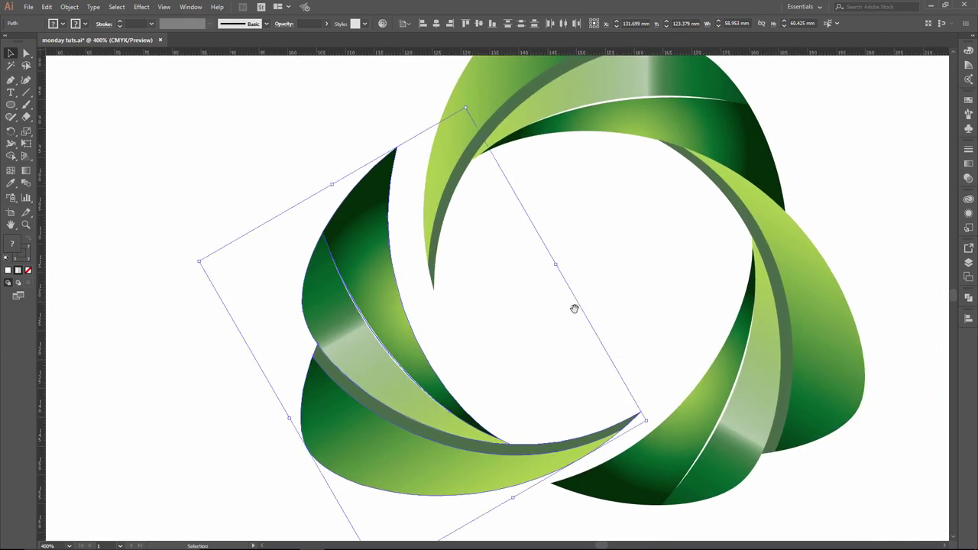
pyautogui.press('Right')
pyautogui.press('Right')
pyautogui.press('Right')
pyautogui.press('Right')
pyautogui.press('Right')
pyautogui.press('Right')
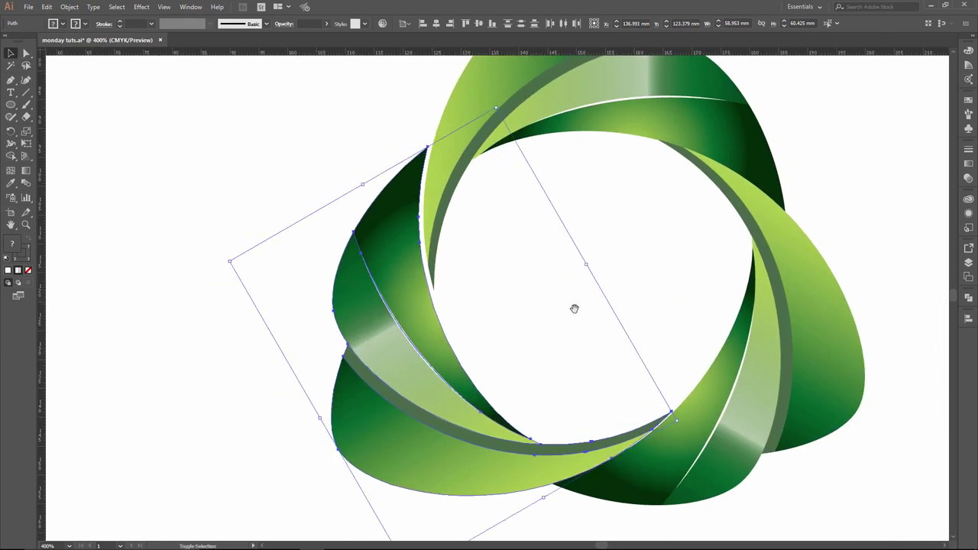
pyautogui.press('Right')
pyautogui.press('Right')
pyautogui.press('Right')
pyautogui.press('Up')
pyautogui.press('Up')
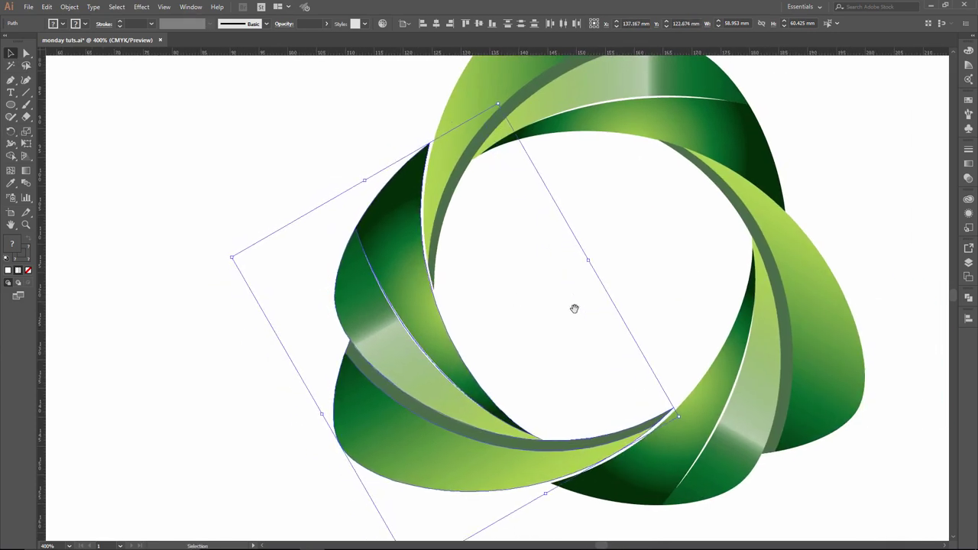
pyautogui.press('Down')
pyautogui.press('Right')
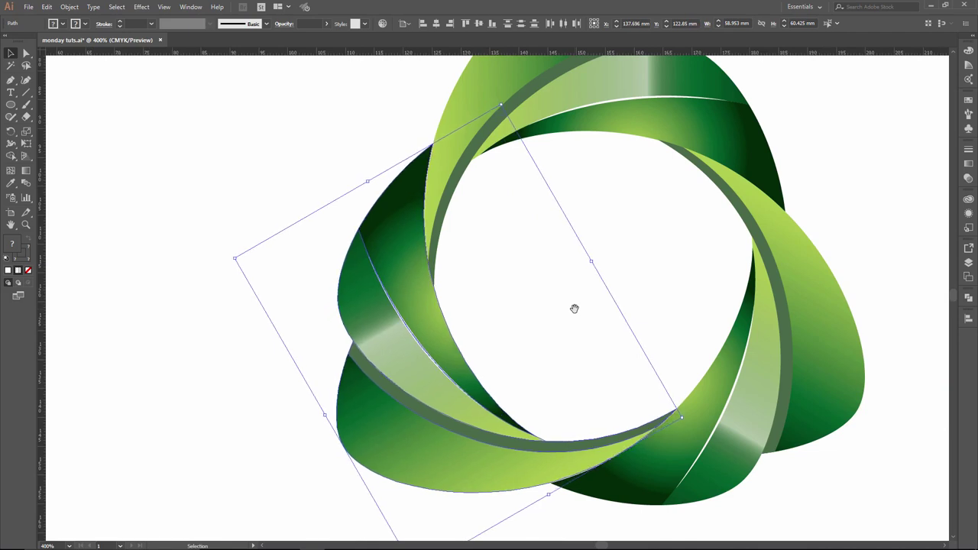
pyautogui.hotkey('ctrl', 'shift', 'a')
pyautogui.hotkey('ctrl', '0')
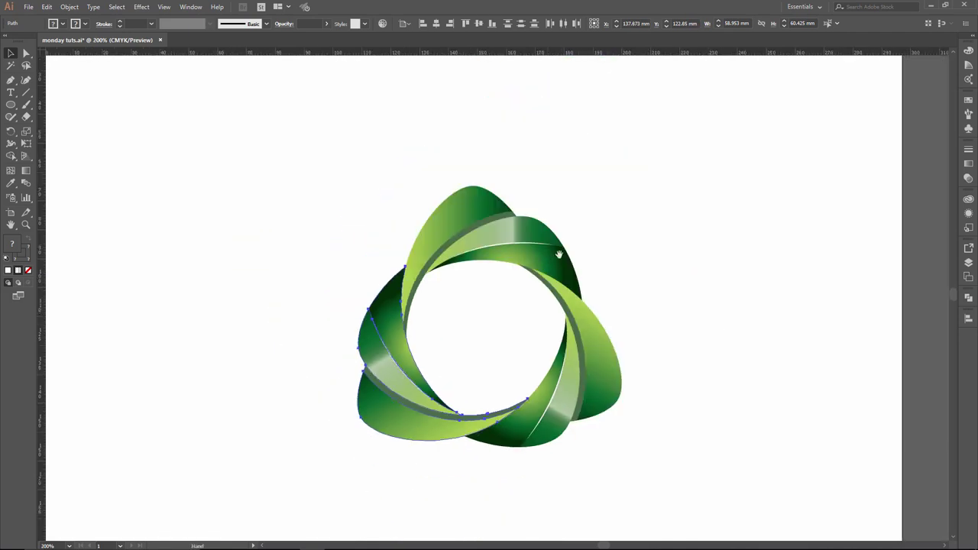
pyautogui.scroll(-2, 524, 293)
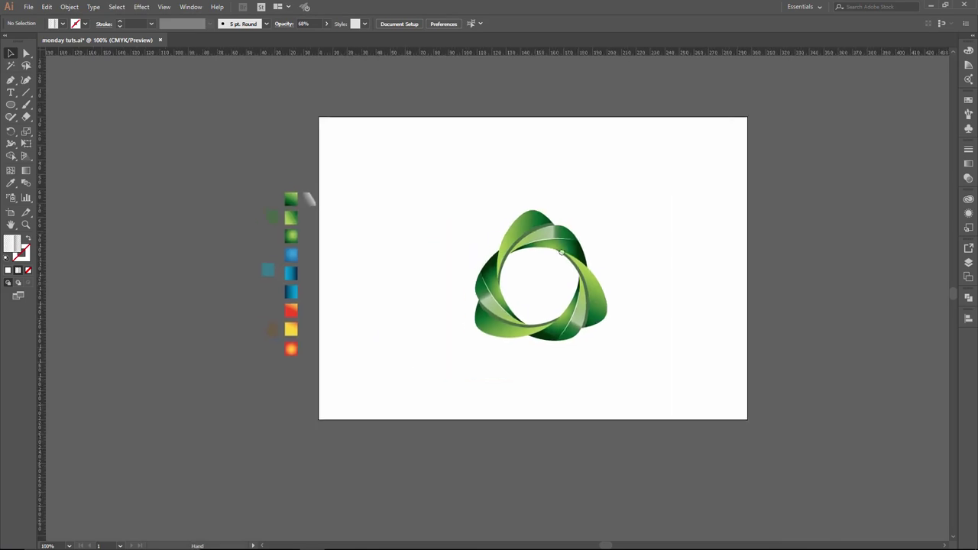
pyautogui.scroll(1, 527, 275)
# Step: Give the right petal the blue gradient and move its white highlight off to the right
pyautogui.moveTo(539, 262); pyautogui.dragTo(595, 231)
pyautogui.click(651, 301)
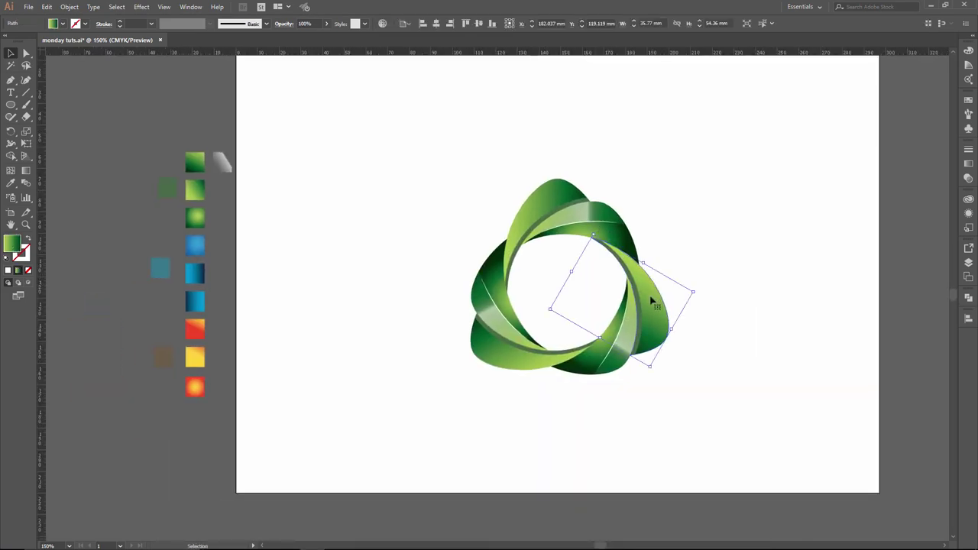
pyautogui.click(11, 183)
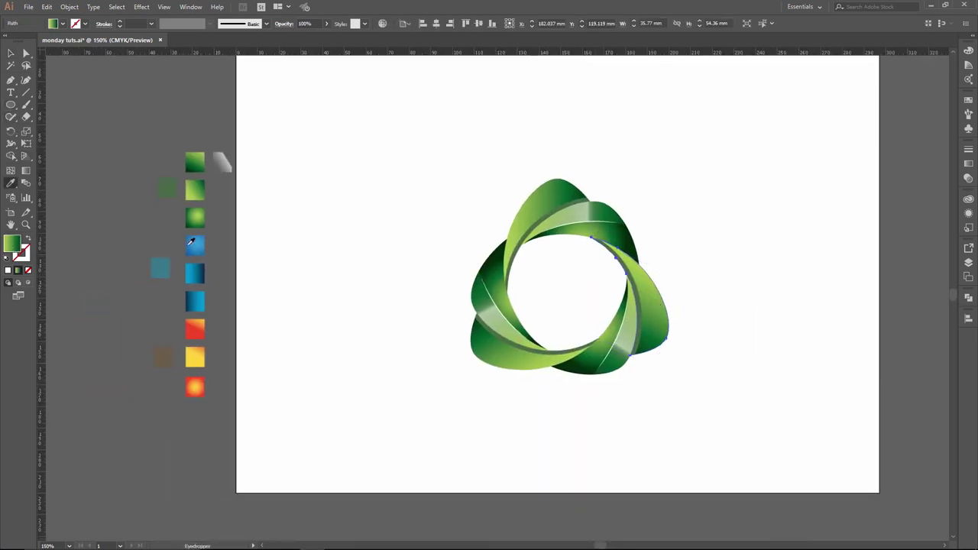
pyautogui.click(198, 266)
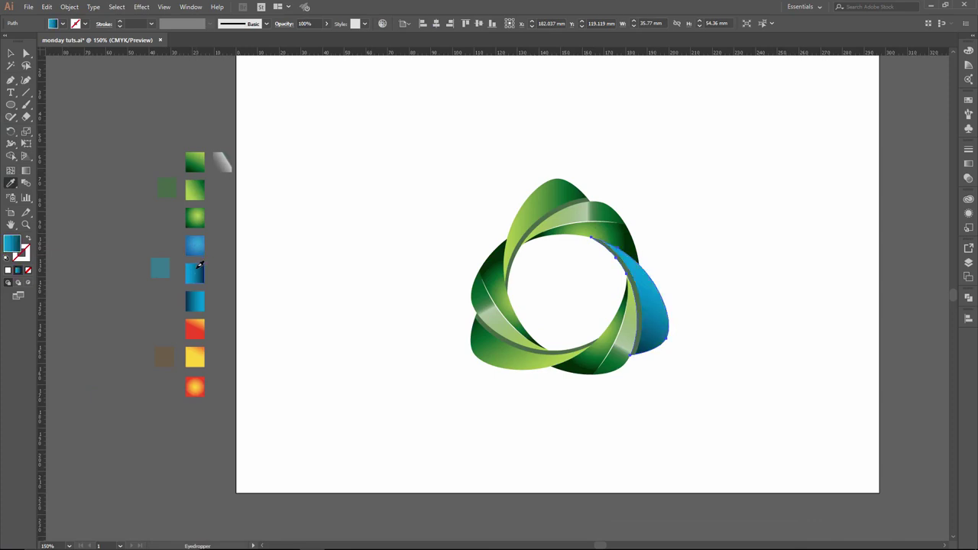
pyautogui.press('v')
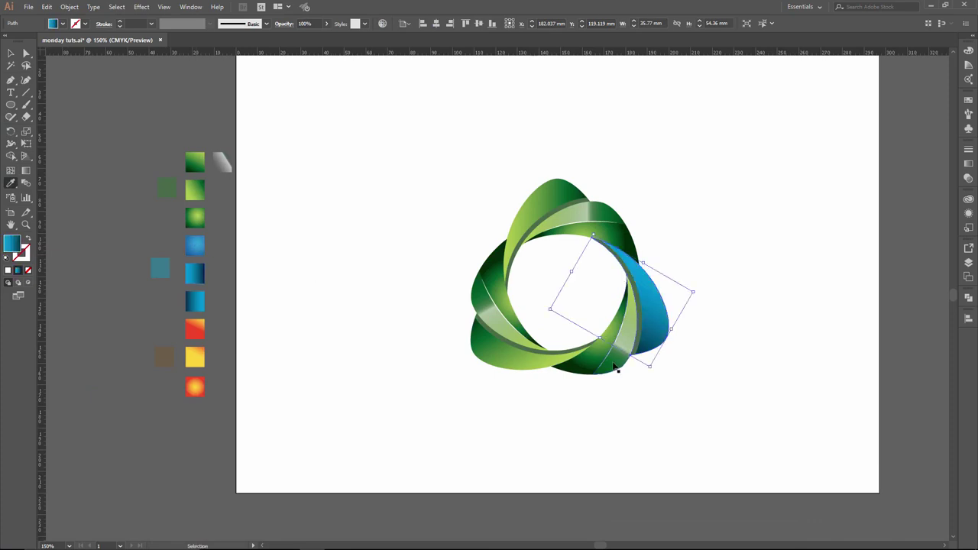
pyautogui.click(618, 367)
pyautogui.moveTo(622, 356); pyautogui.dragTo(708, 368)
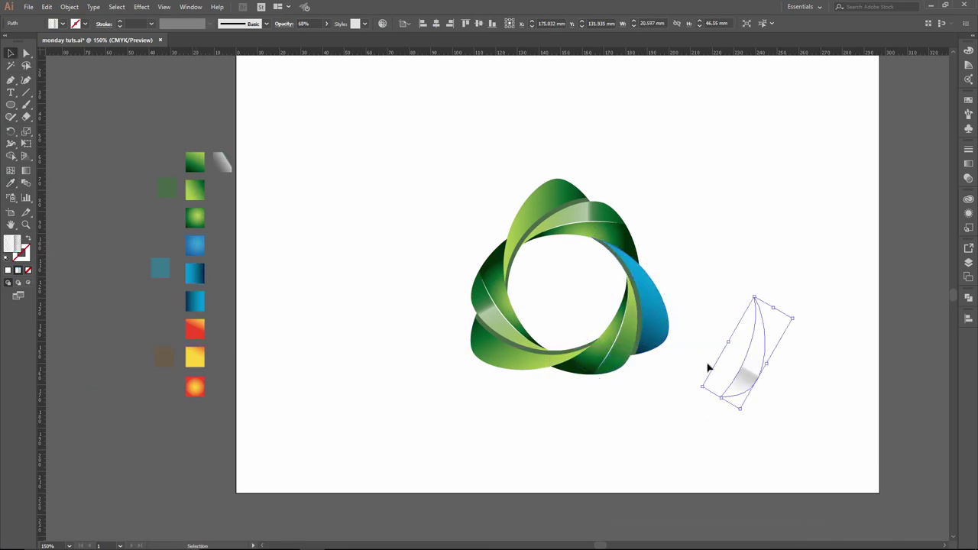
# Step: Recolour the petal's inner strips with blue, blue-grey and blue gradient fills
pyautogui.click(628, 336)
pyautogui.click(11, 183)
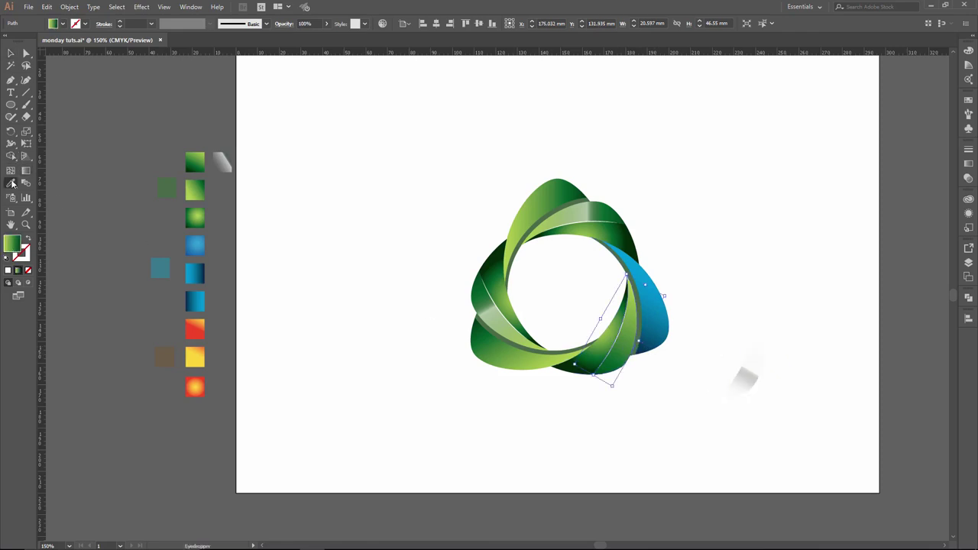
pyautogui.click(199, 296)
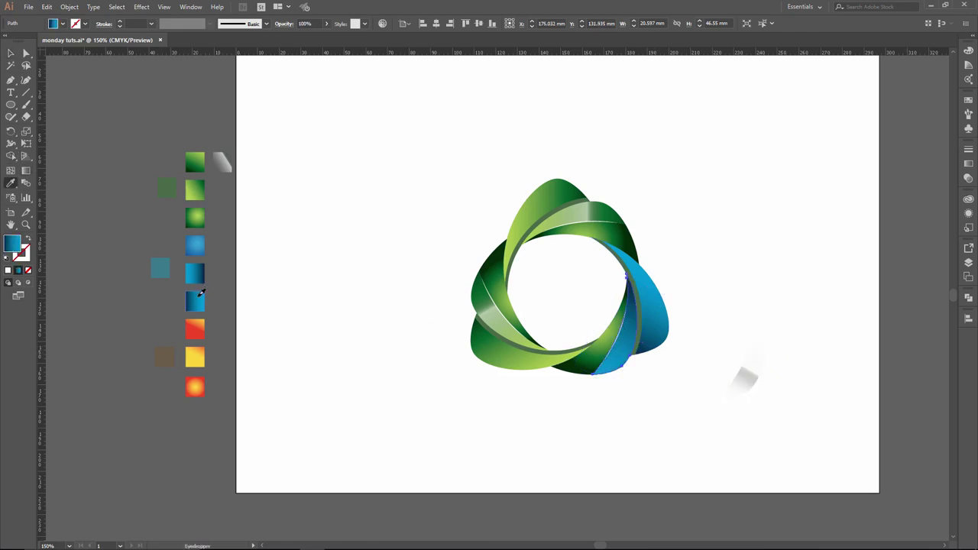
pyautogui.keyDown('ctrl'); pyautogui.click(642, 307); pyautogui.keyUp('ctrl')
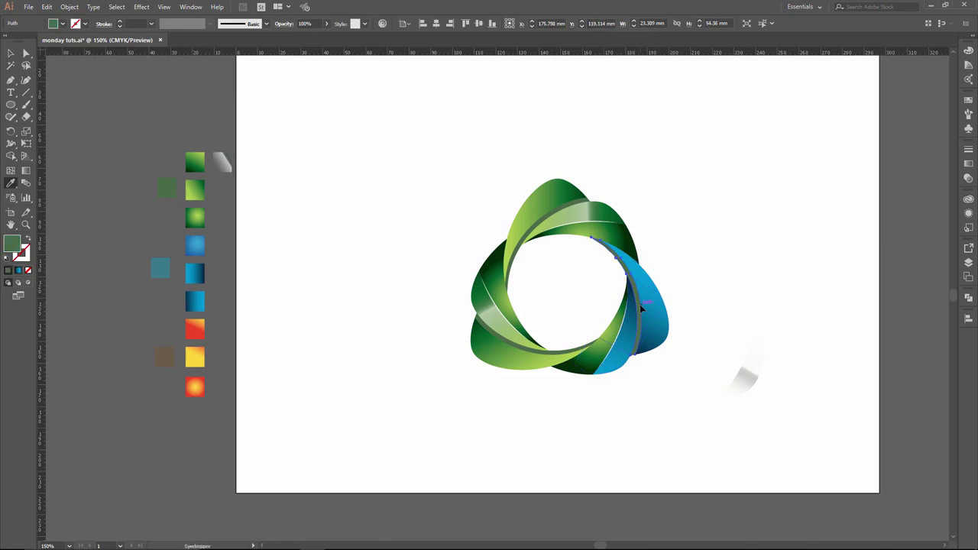
pyautogui.click(163, 262)
pyautogui.keyDown('ctrl'); pyautogui.click(598, 353); pyautogui.keyUp('ctrl')
pyautogui.click(201, 245)
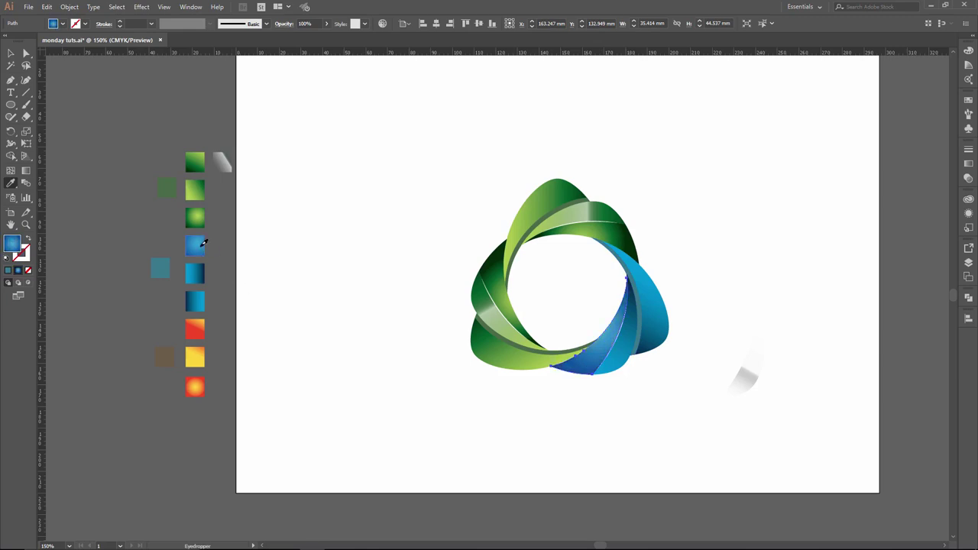
pyautogui.press('v')
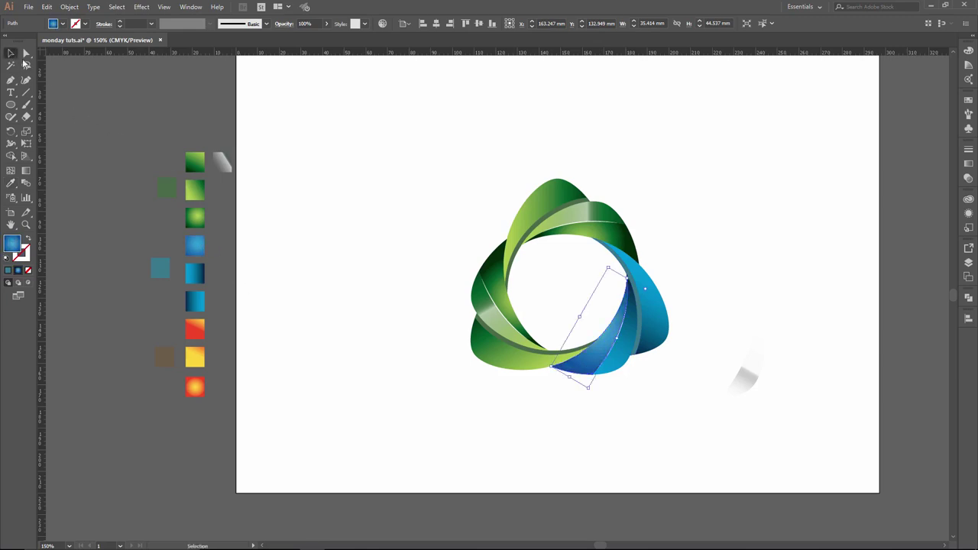
pyautogui.click(497, 345)
# Step: Fill the lower-left petal with the orange-yellow gradient and move its pale highlight off the logo
pyautogui.press('i')
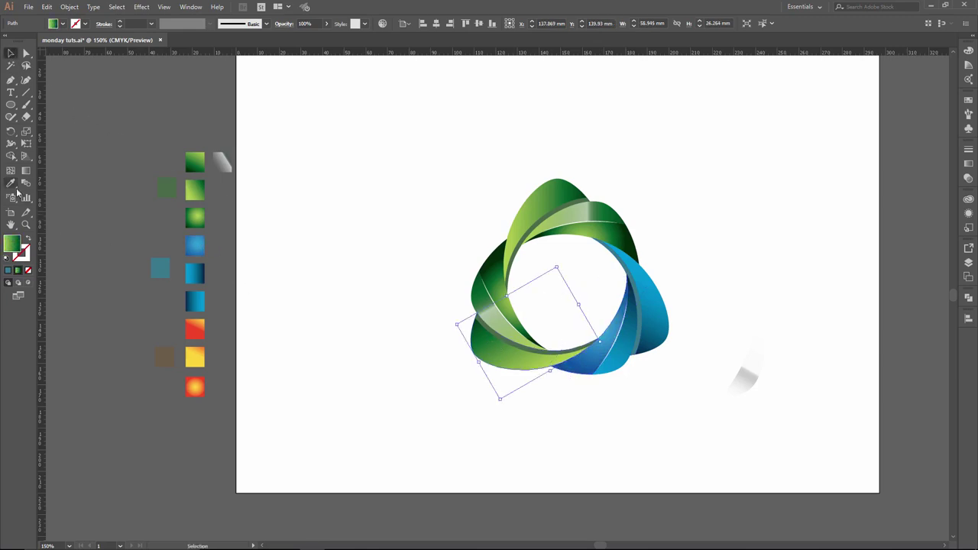
pyautogui.click(195, 327)
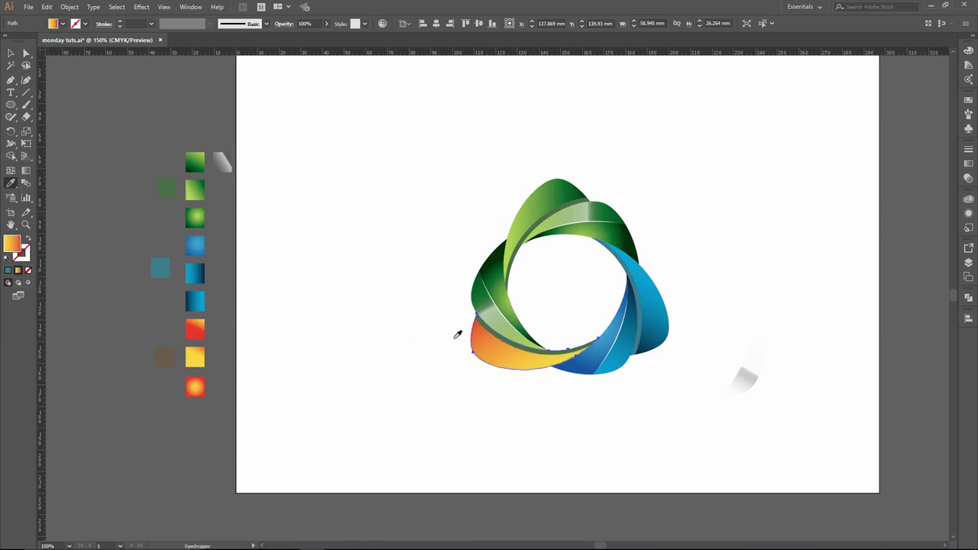
pyautogui.keyDown('ctrl'); pyautogui.click(482, 292); pyautogui.keyUp('ctrl')
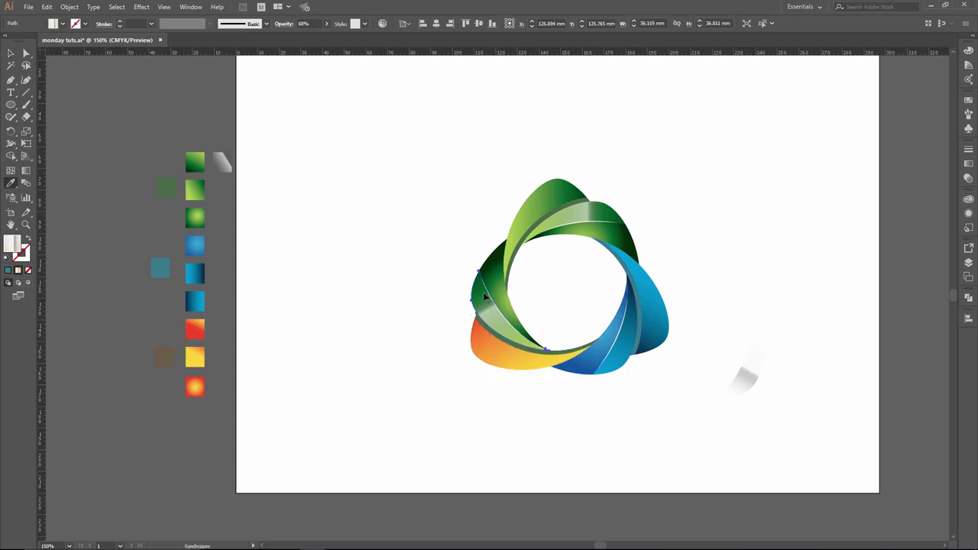
pyautogui.press('v')
pyautogui.moveTo(483, 292); pyautogui.dragTo(415, 353)
pyautogui.click(489, 306)
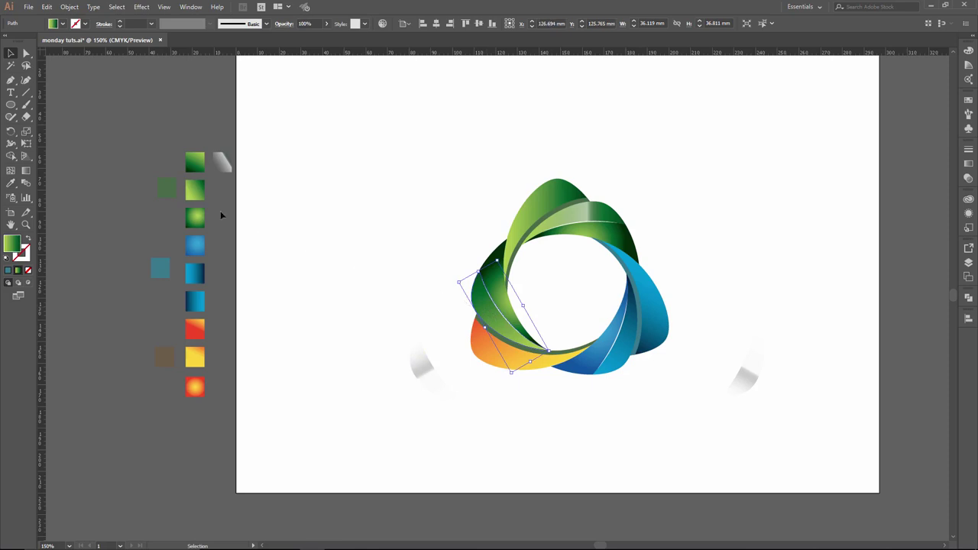
# Step: Give the left strip the orange-yellow gradient and the upper-left strip the orange-red radial gradient
pyautogui.press('i')
pyautogui.click(191, 224)
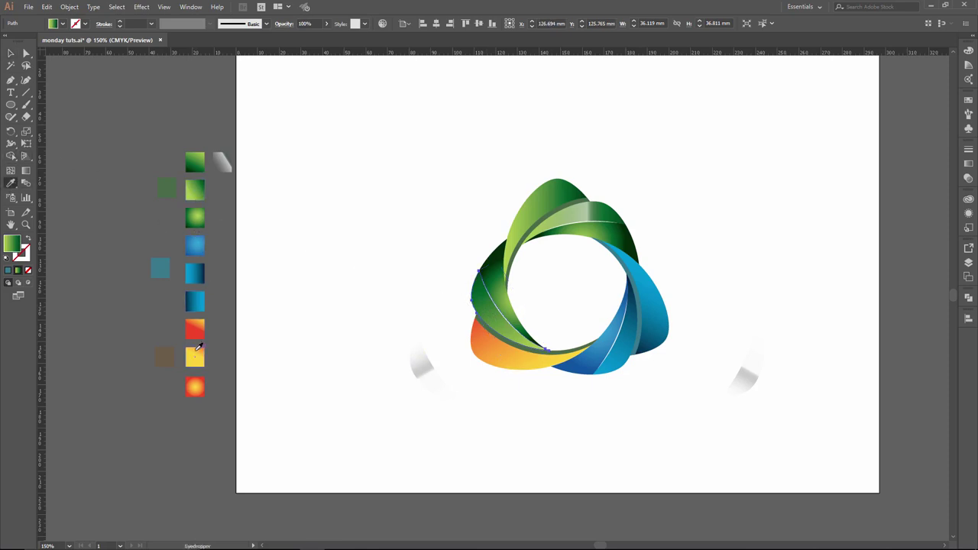
pyautogui.click(196, 352)
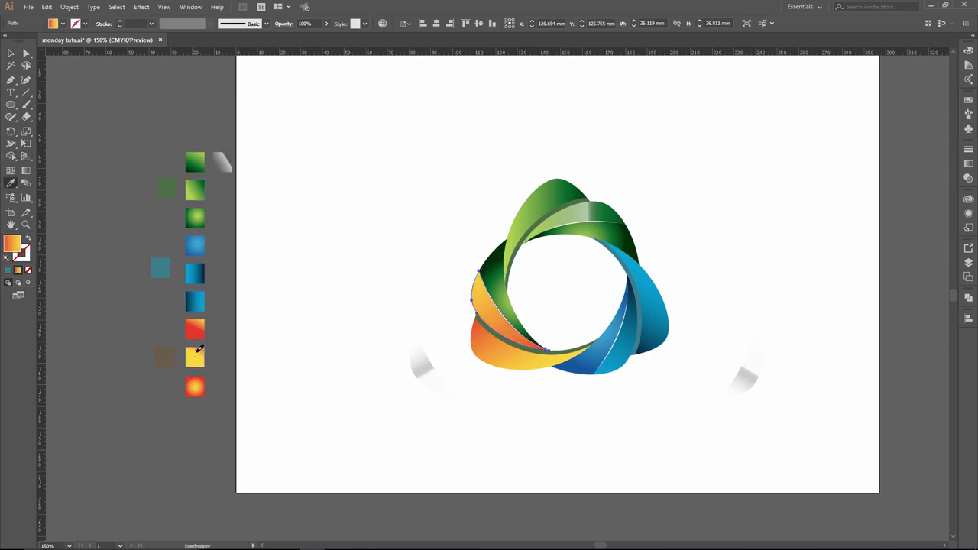
pyautogui.keyDown('ctrl'); pyautogui.click(490, 327); pyautogui.keyUp('ctrl')
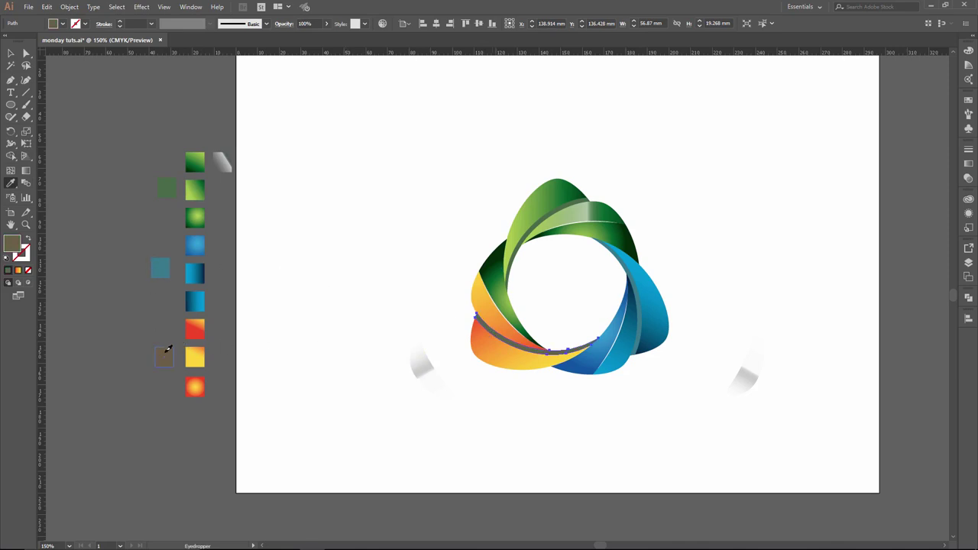
pyautogui.keyDown('ctrl'); pyautogui.click(472, 284); pyautogui.keyUp('ctrl')
pyautogui.click(489, 279)
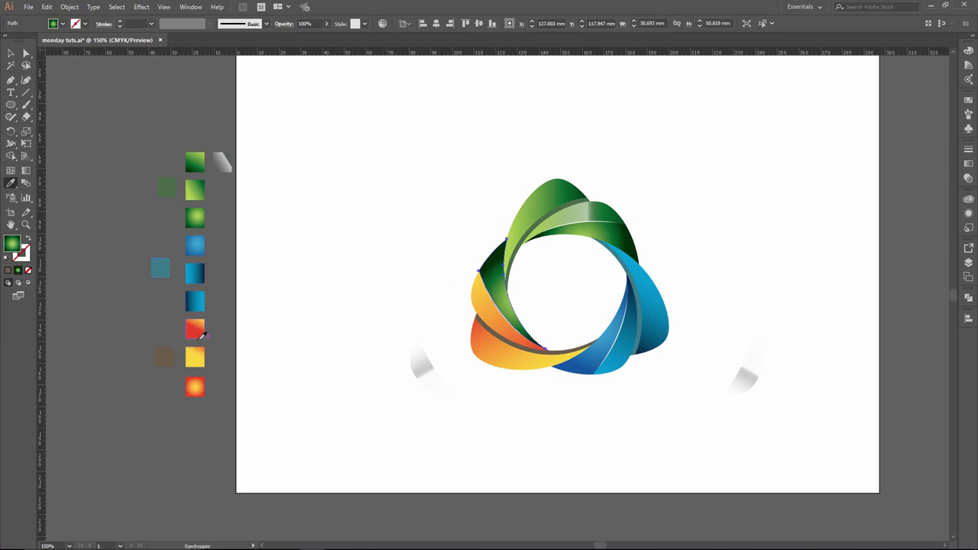
pyautogui.click(202, 384)
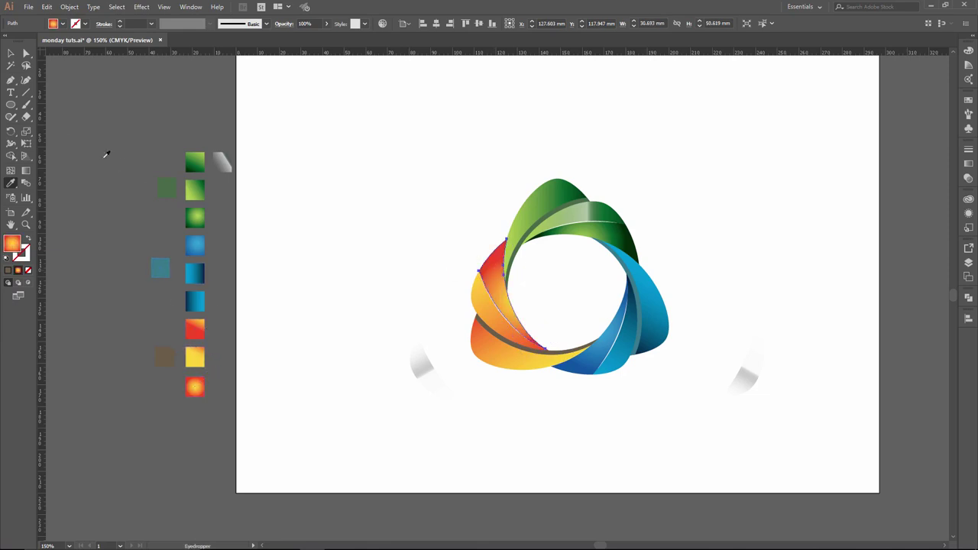
pyautogui.click(11, 53)
pyautogui.click(418, 343)
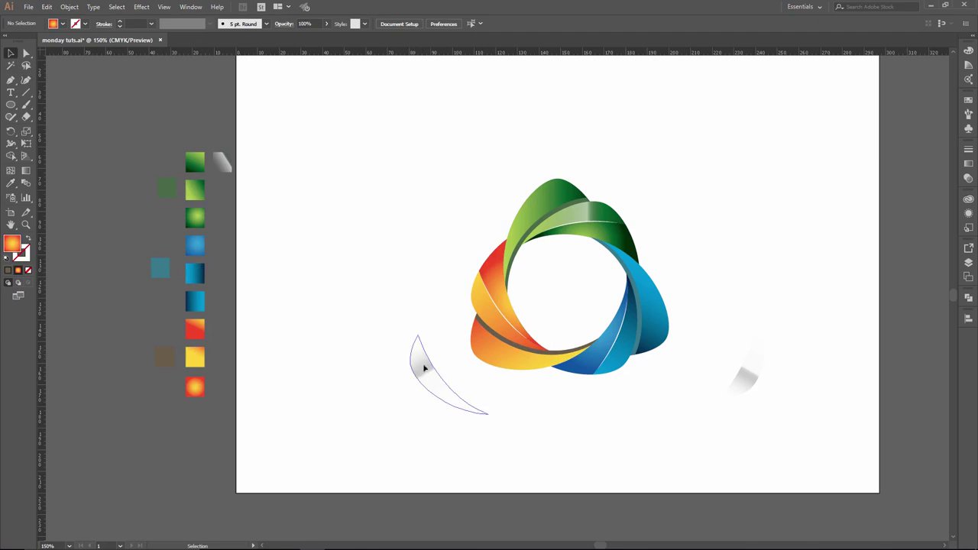
# Step: Move the grey highlight shapes back onto the orange and blue petals
pyautogui.moveTo(424, 368); pyautogui.dragTo(480, 306)
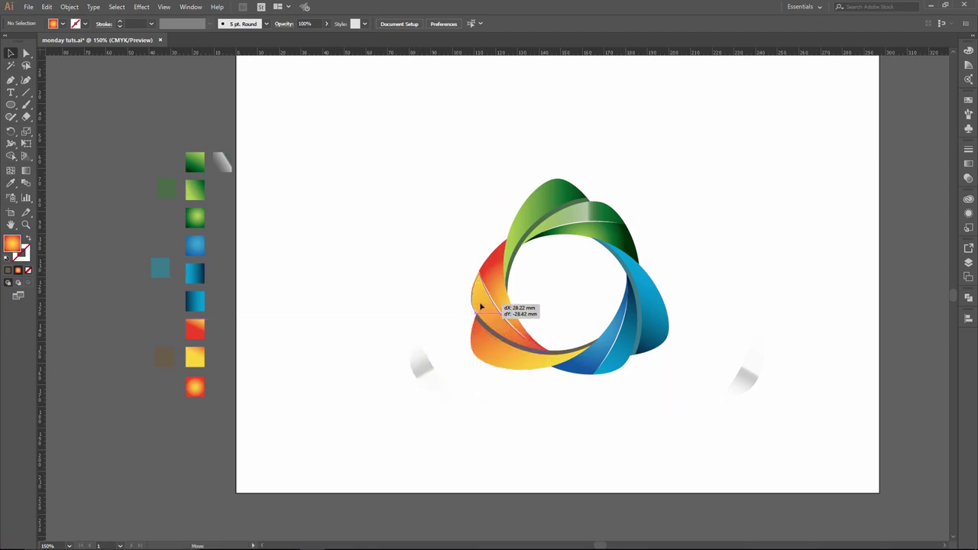
pyautogui.moveTo(480, 305); pyautogui.dragTo(482, 306)
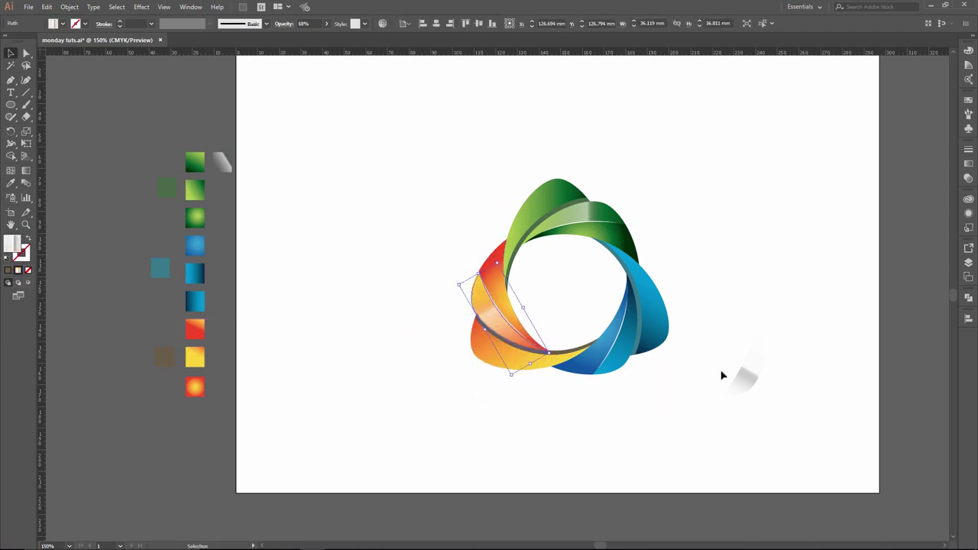
pyautogui.moveTo(734, 378)
pyautogui.mouseDown()
pyautogui.moveTo(634, 376)
pyautogui.moveTo(621, 359)
pyautogui.mouseUp()
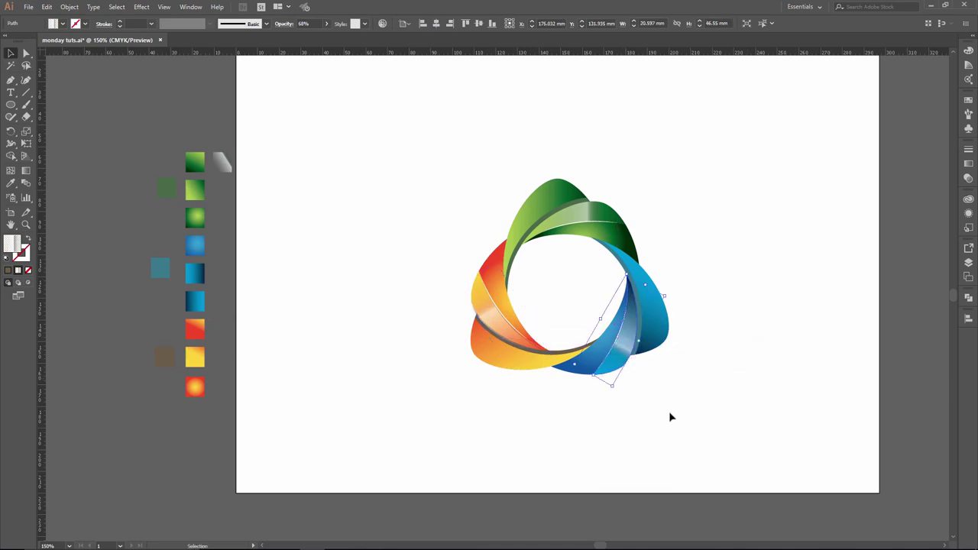
pyautogui.click(668, 411)
# Step: Zoom in and nudge the yellow petal's highlight up two arrow-key steps, then view the whole logo
pyautogui.hotkey('ctrl', '=')
pyautogui.scroll(3, 410, 318)
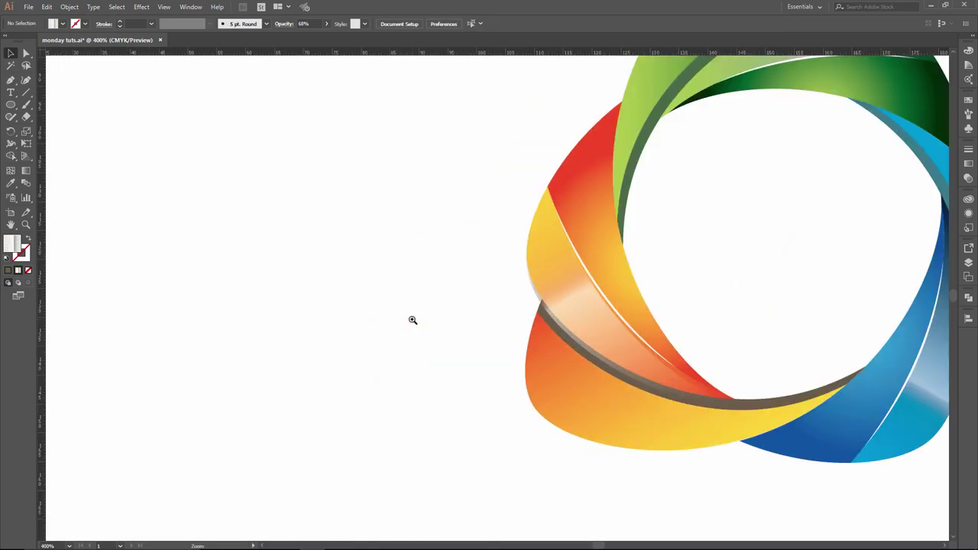
pyautogui.scroll(2, 388, 304)
pyautogui.scroll(2, 515, 312)
pyautogui.scroll(2, 449, 338)
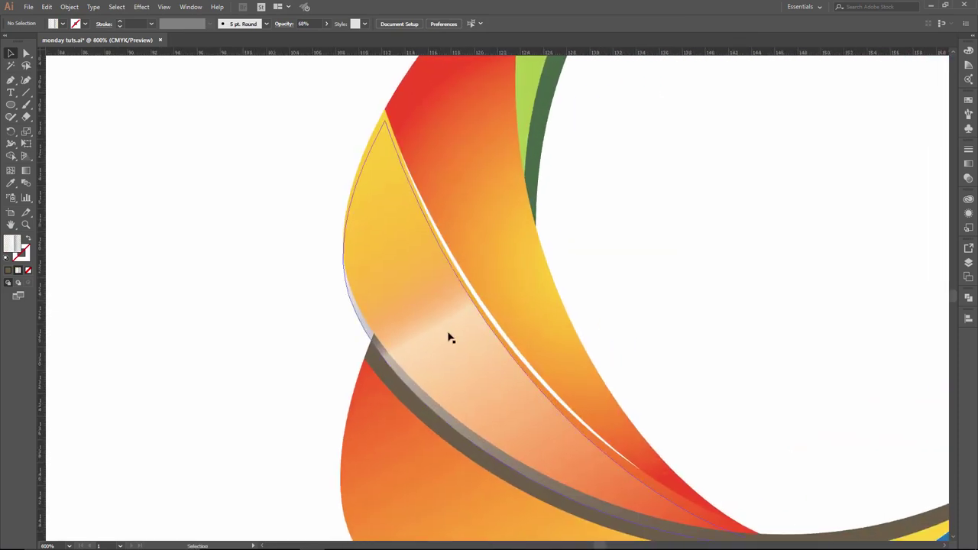
pyautogui.click(449, 338)
pyautogui.press('Up')
pyautogui.press('Up')
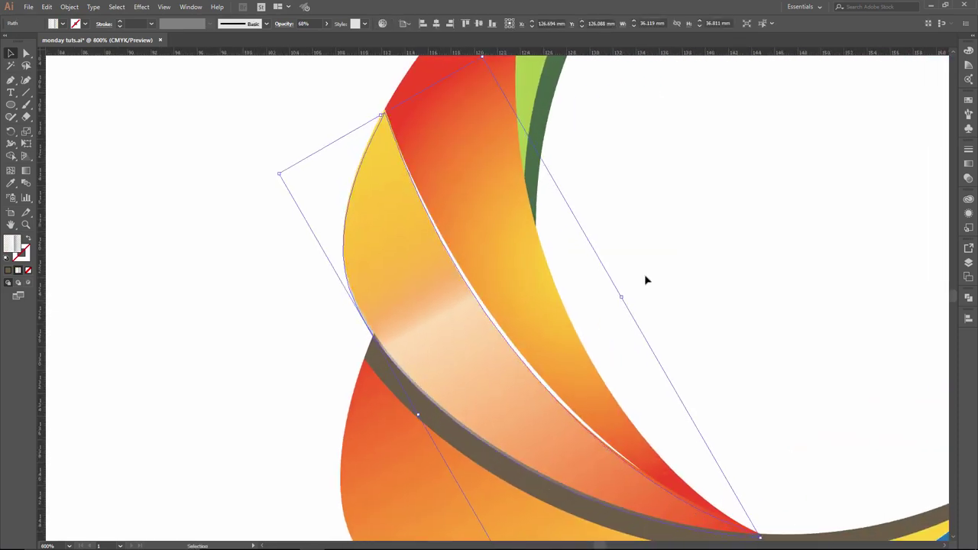
pyautogui.press('Up')
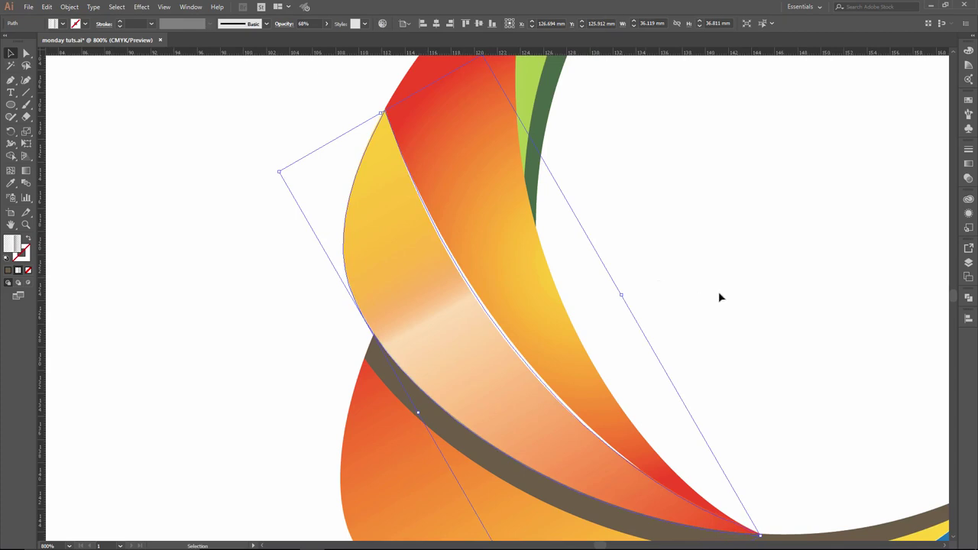
pyautogui.click(719, 298)
pyautogui.scroll(-3, 524, 338)
pyautogui.scroll(-2, 524, 343)
pyautogui.moveTo(490, 229); pyautogui.dragTo(492, 283)
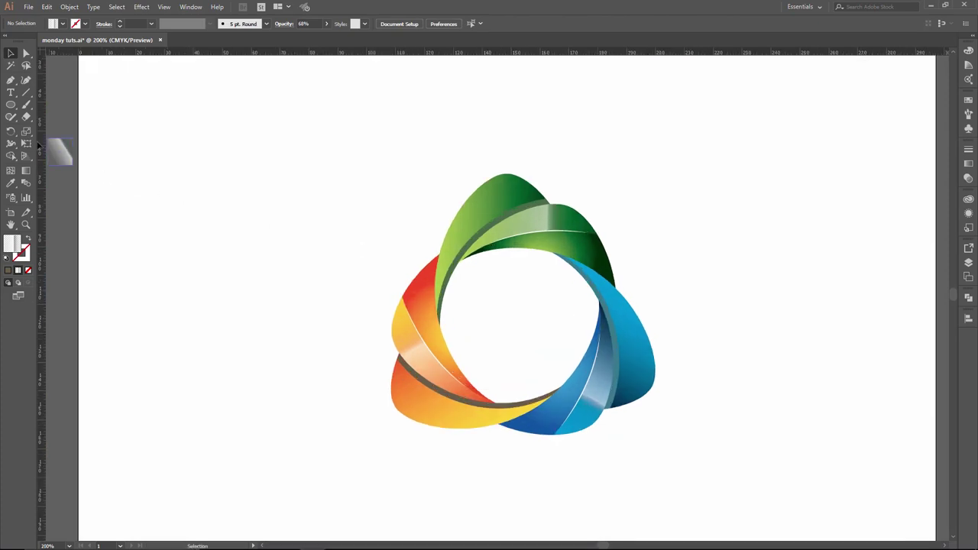
# Step: Draw a three-sided polygon triangle to the right of the logo, discarding a trial ellipse
pyautogui.moveTo(11, 105); pyautogui.dragTo(61, 129)
pyautogui.moveTo(792, 181); pyautogui.dragTo(830, 244)
pyautogui.hotkey('ctrl', 'z')
pyautogui.moveTo(11, 105); pyautogui.dragTo(61, 140)
pyautogui.moveTo(751, 195); pyautogui.dragTo(786, 236)
pyautogui.press('Down')
pyautogui.press('Down')
pyautogui.press('Down')
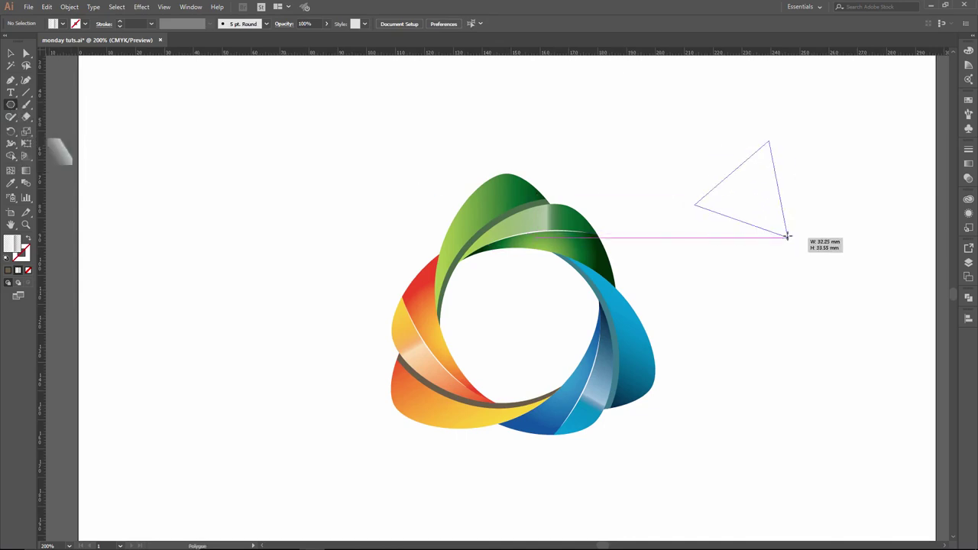
pyautogui.moveTo(786, 236); pyautogui.dragTo(784, 234)
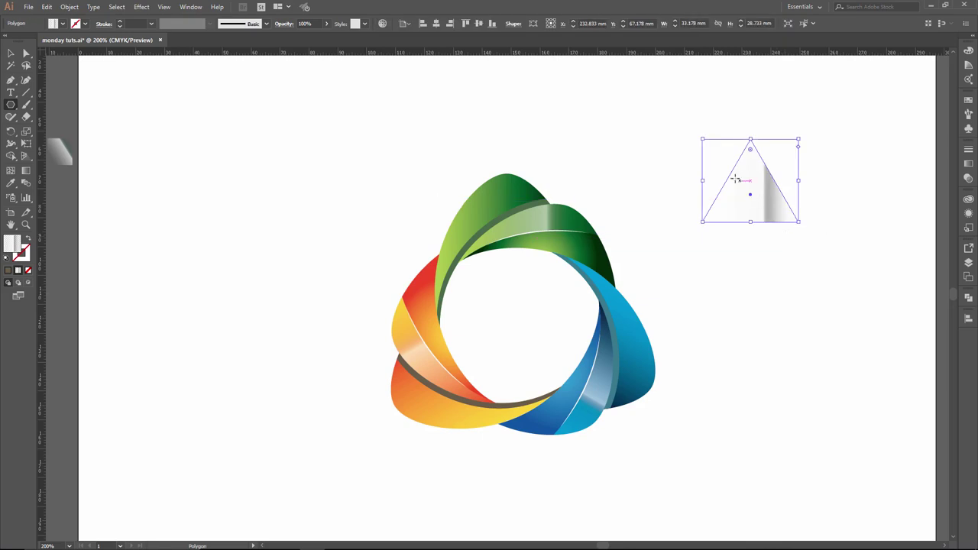
# Step: Fill the triangle with solid black
pyautogui.click(64, 25)
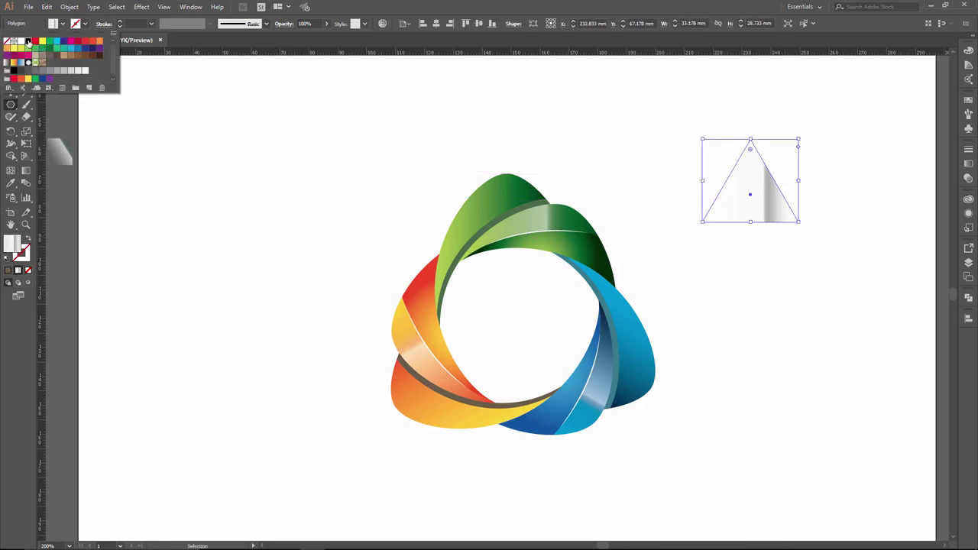
pyautogui.click(28, 41)
pyautogui.press('Escape')
pyautogui.press('v')
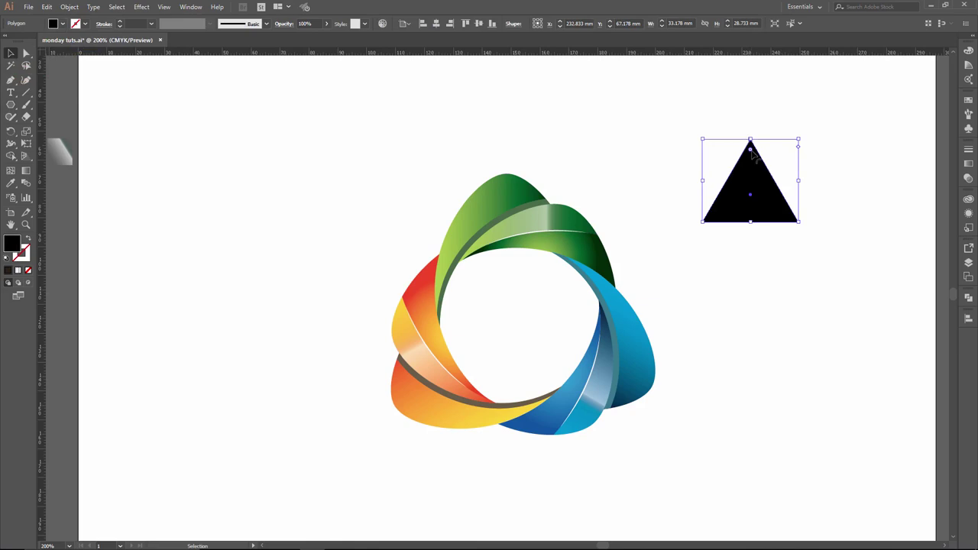
# Step: Round the triangle's corners, then move and shrink it into the ring's centre
pyautogui.moveTo(752, 152); pyautogui.dragTo(803, 155)
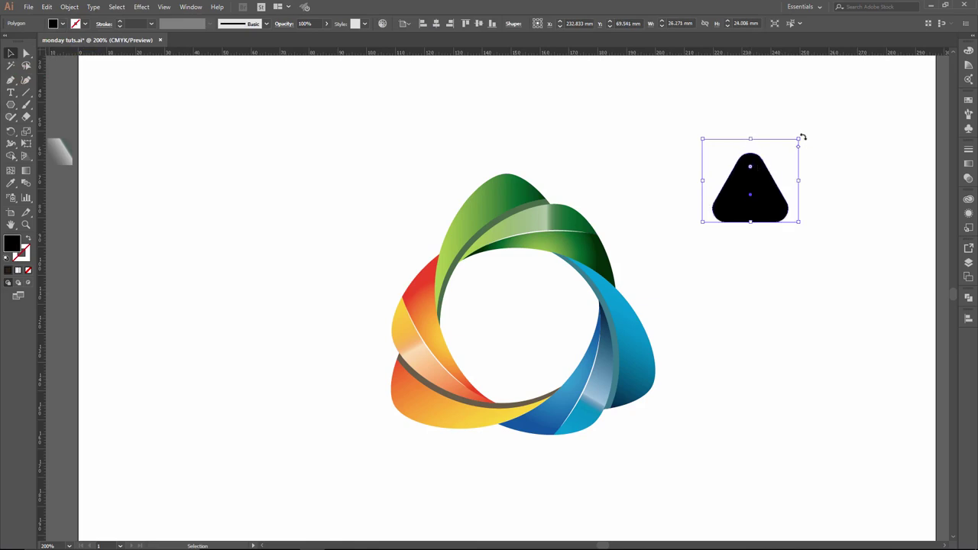
pyautogui.moveTo(749, 166); pyautogui.dragTo(779, 157)
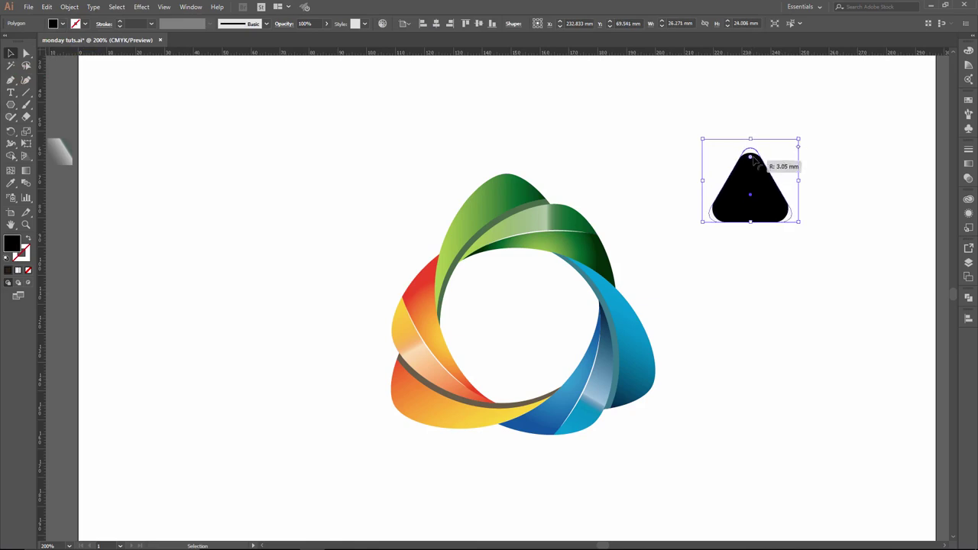
pyautogui.moveTo(760, 189); pyautogui.dragTo(526, 319)
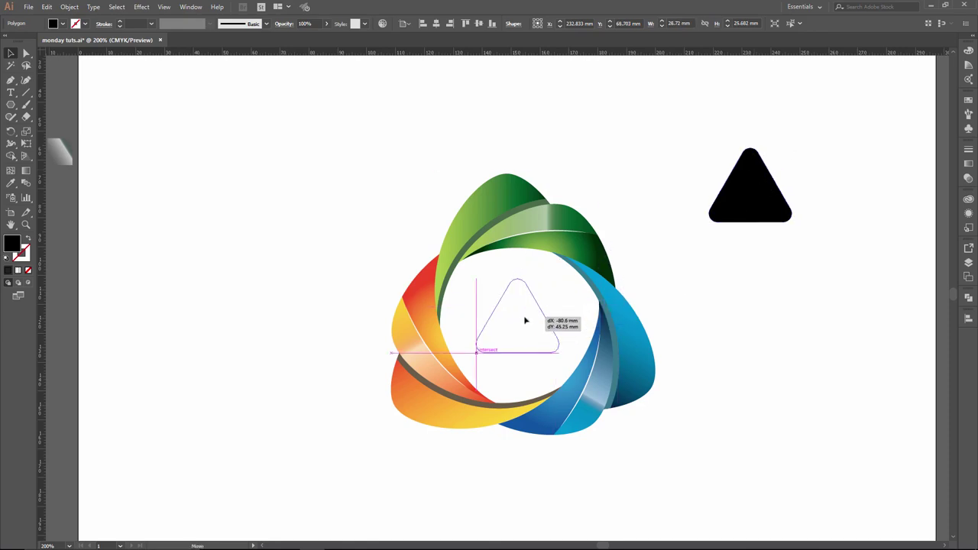
pyautogui.moveTo(565, 271); pyautogui.dragTo(544, 291)
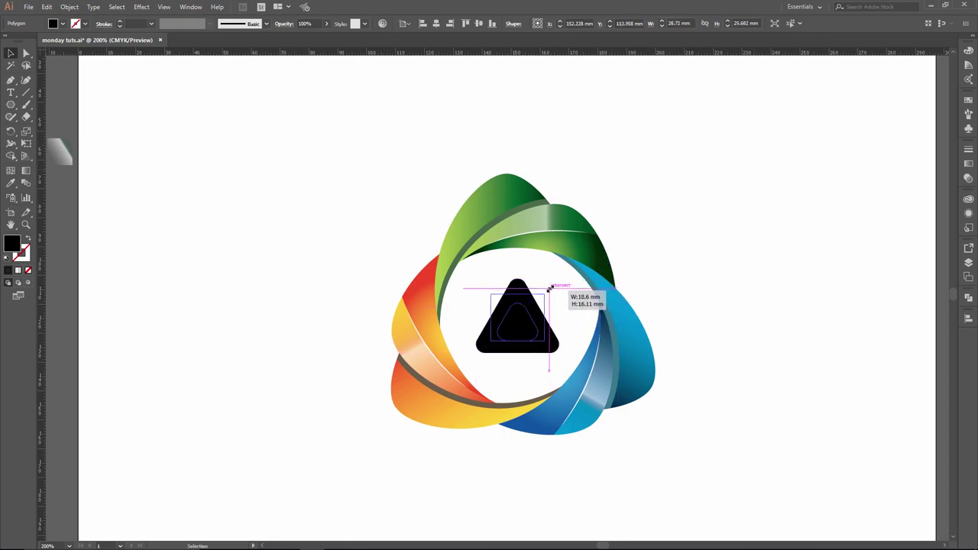
# Step: Apply the orange gradient swatch to the centre triangle
pyautogui.click(667, 239)
pyautogui.scroll(-1, 473, 288)
pyautogui.click(473, 288)
pyautogui.hotkey('ctrl', '-')
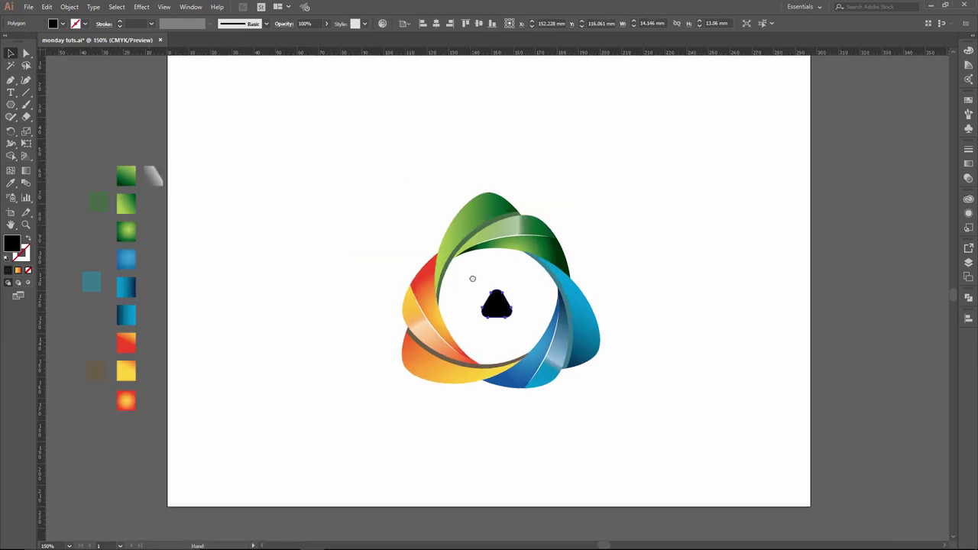
pyautogui.press('i')
pyautogui.click(128, 337)
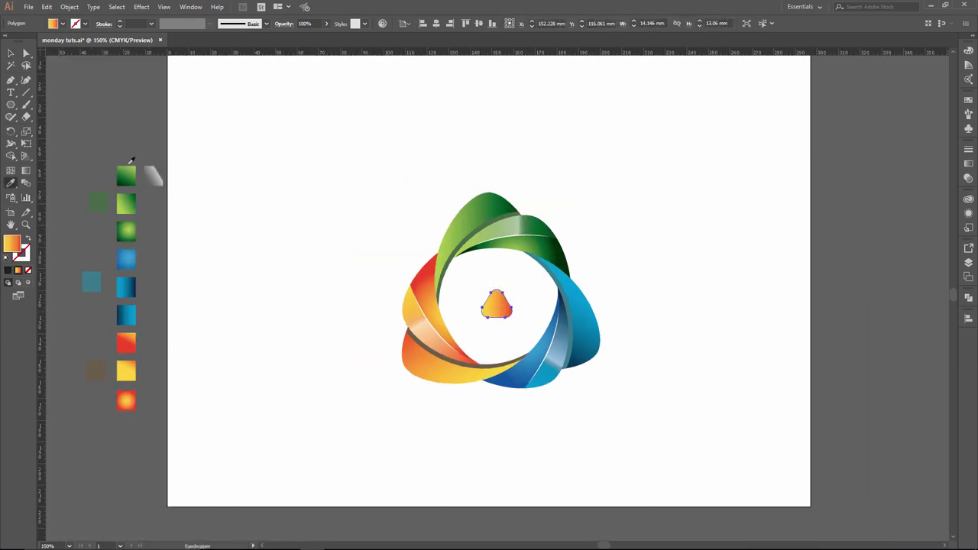
pyautogui.press('v')
pyautogui.hotkey('ctrl', '+')
pyautogui.hotkey('ctrl', '+')
# Step: Cut the triangle's top tip from a duplicate with Pathfinder Minus Front and lay it over the centre triangle
pyautogui.moveTo(548, 305)
pyautogui.mouseDown()
pyautogui.moveTo(451, 278)
pyautogui.moveTo(752, 276)
pyautogui.moveTo(754, 252)
pyautogui.mouseUp()
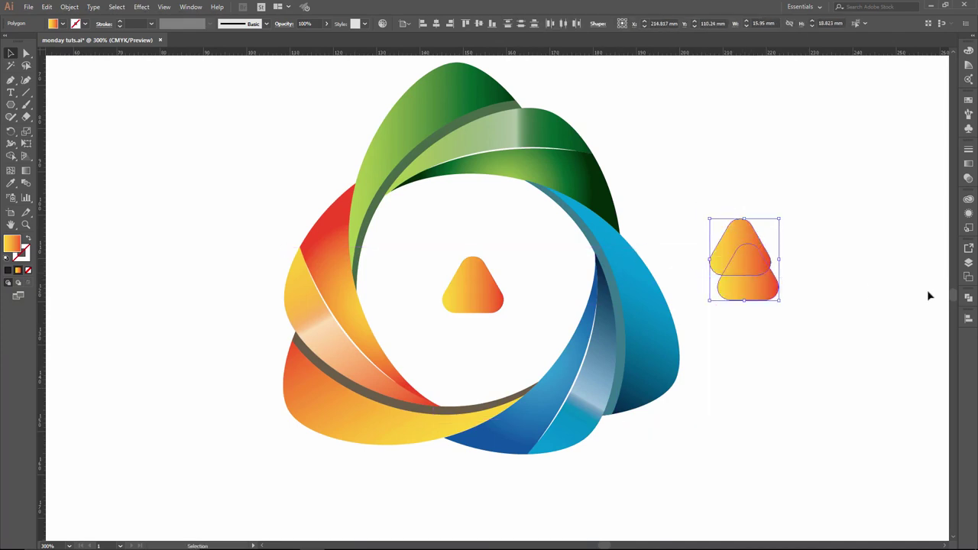
pyautogui.click(969, 298)
pyautogui.click(868, 319)
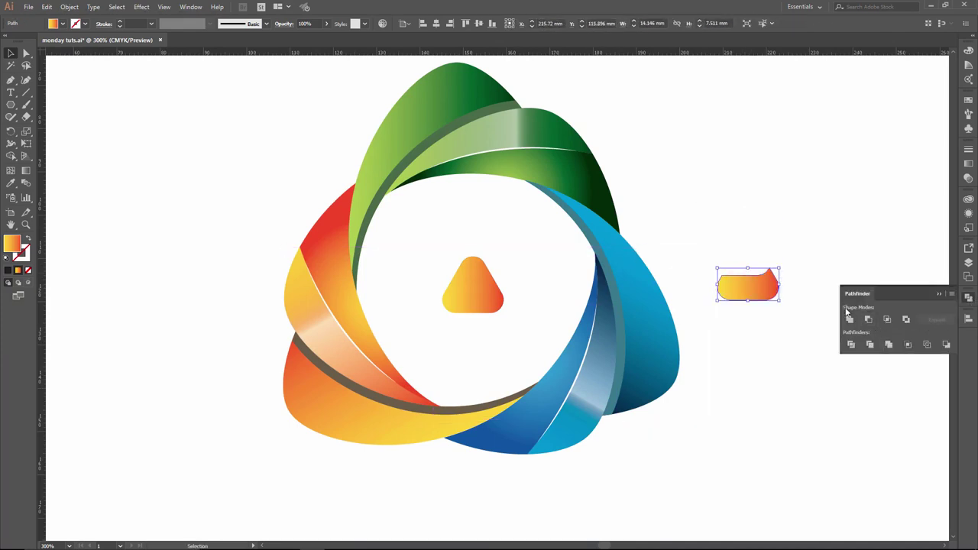
pyautogui.hotkey('ctrl', 'z')
pyautogui.click(887, 319)
pyautogui.click(812, 282)
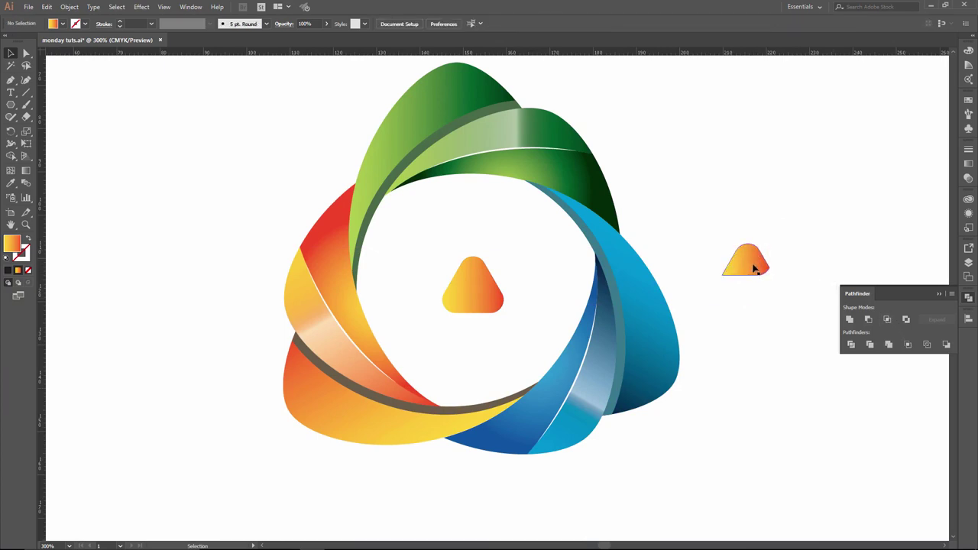
pyautogui.moveTo(752, 264); pyautogui.dragTo(478, 281)
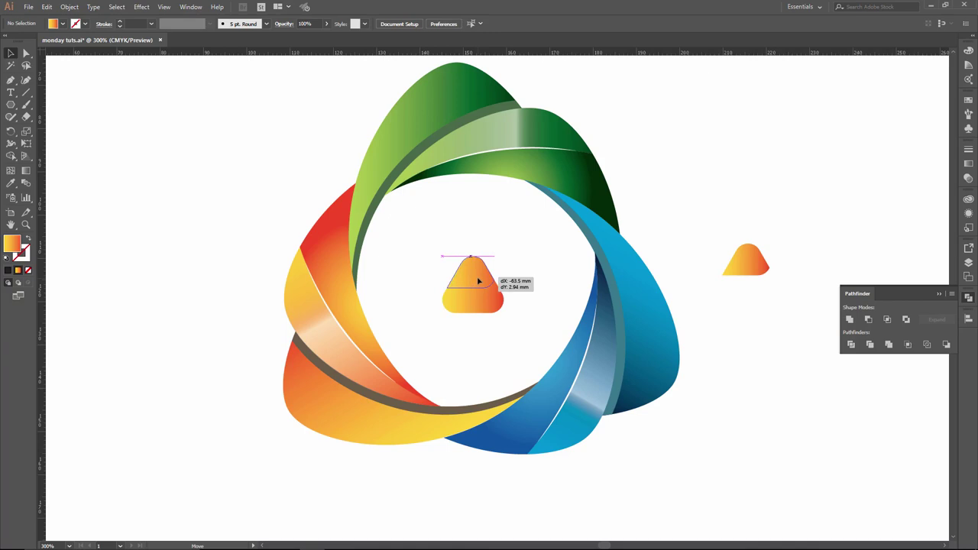
pyautogui.moveTo(479, 281); pyautogui.dragTo(478, 281)
pyautogui.hotkey('ctrl', '-')
pyautogui.hotkey('ctrl', '-')
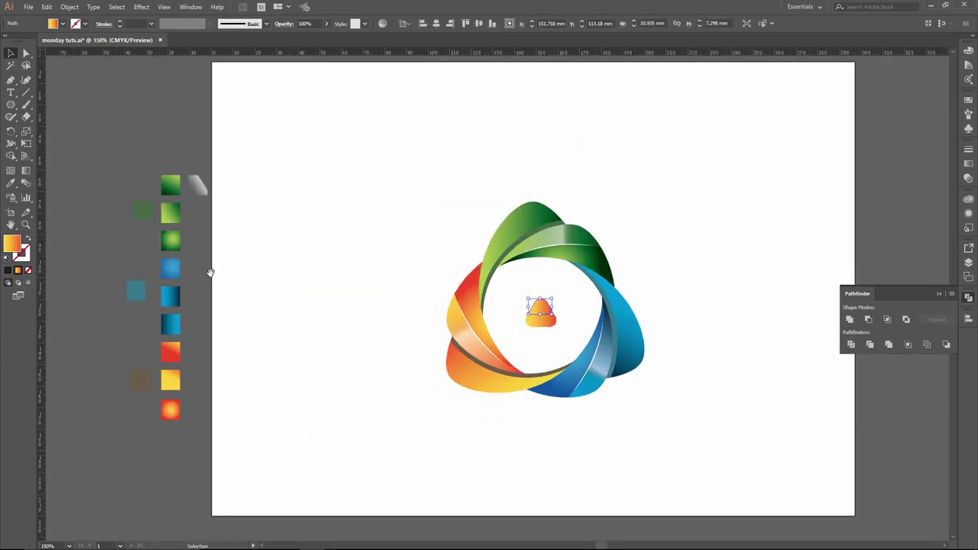
# Step: Apply the translucent grey gradient swatch to the tip piece
pyautogui.click(11, 184)
pyautogui.click(200, 183)
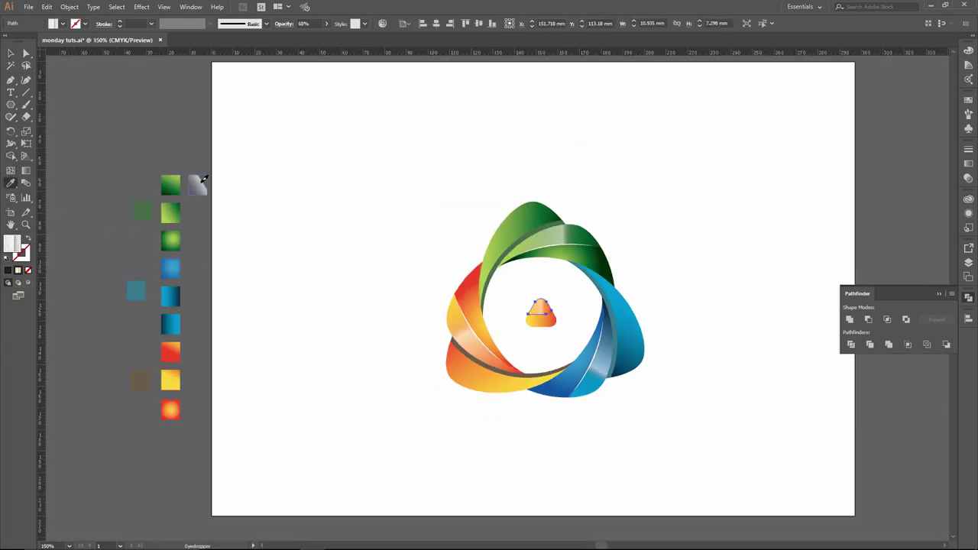
pyautogui.press('v')
pyautogui.click(406, 146)
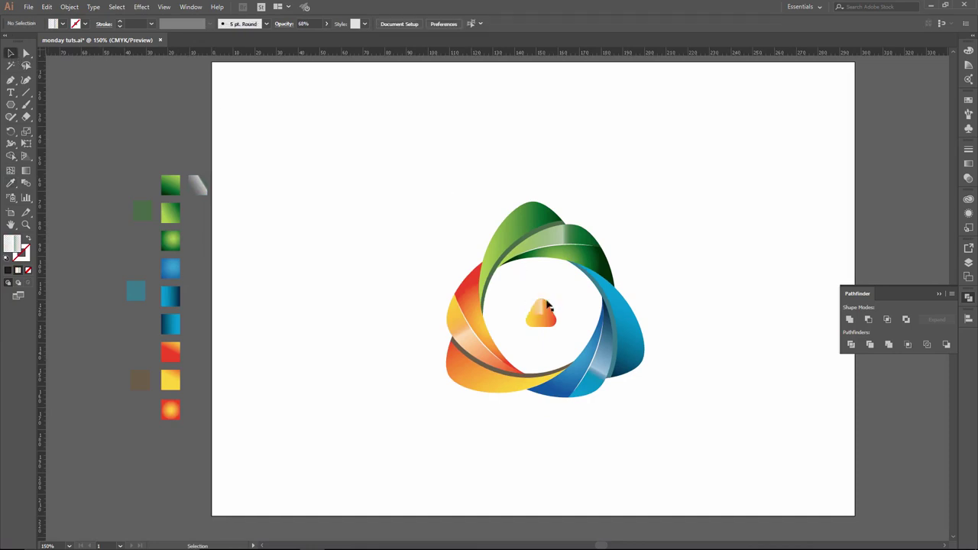
# Step: Redirect the tip's grey gradient to run vertically from top to bottom with the Gradient tool
pyautogui.keyDown('ctrl'); pyautogui.click(550, 308); pyautogui.keyUp('ctrl')
pyautogui.keyDown('ctrl'); pyautogui.click(550, 310); pyautogui.keyUp('ctrl')
pyautogui.click(436, 283)
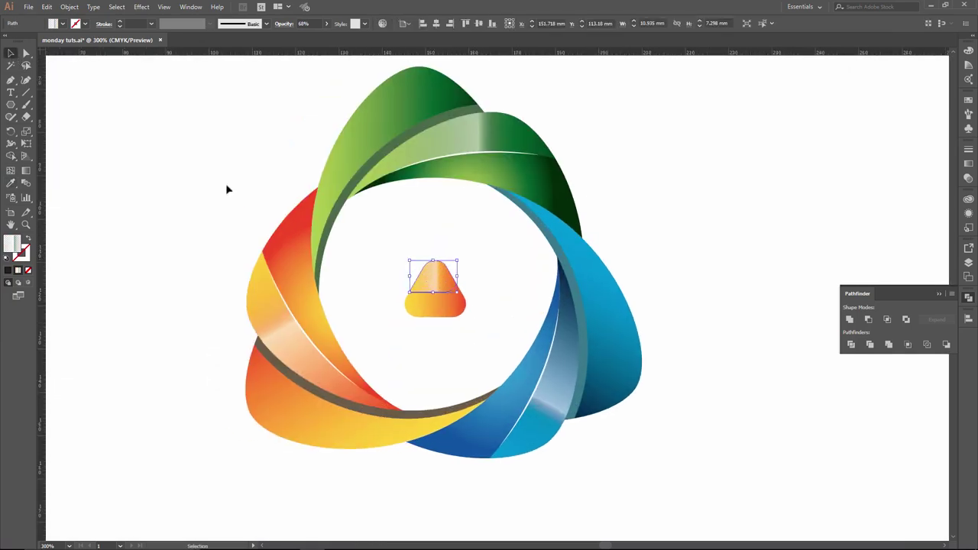
pyautogui.click(26, 170)
pyautogui.moveTo(431, 268); pyautogui.dragTo(433, 297)
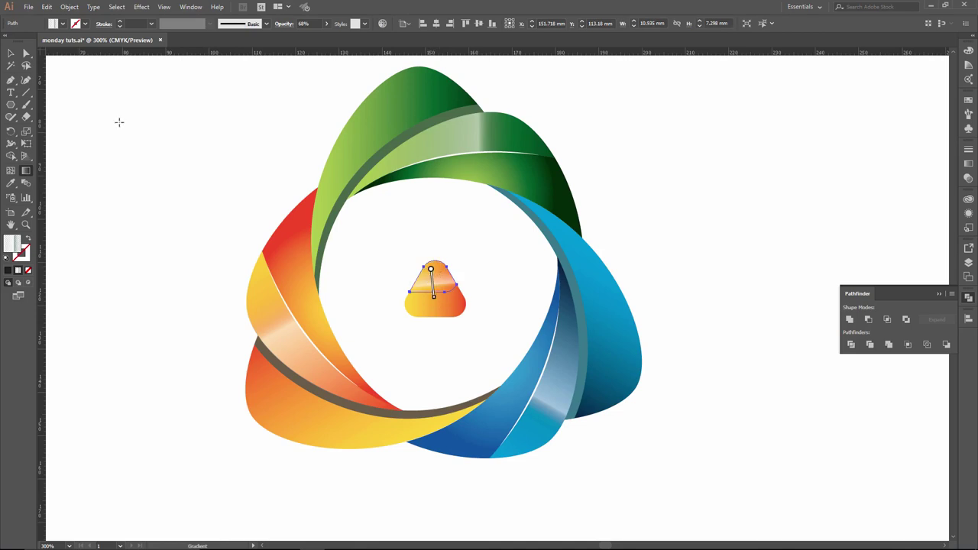
pyautogui.click(11, 53)
pyautogui.click(147, 159)
pyautogui.keyDown('ctrl'); pyautogui.keyDown('alt'); pyautogui.click(431, 301); pyautogui.keyUp('alt'); pyautogui.keyUp('ctrl')
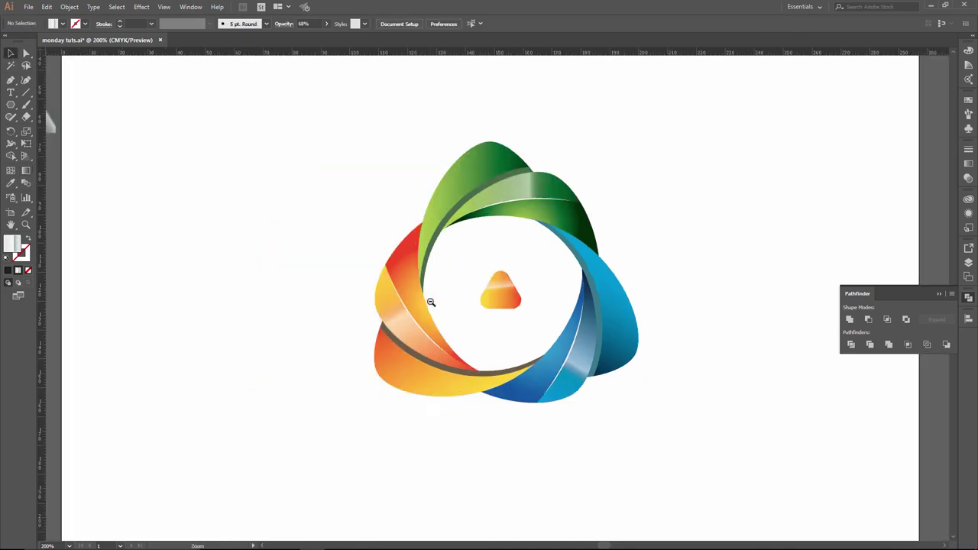
pyautogui.keyDown('ctrl'); pyautogui.click(524, 316); pyautogui.keyUp('ctrl')
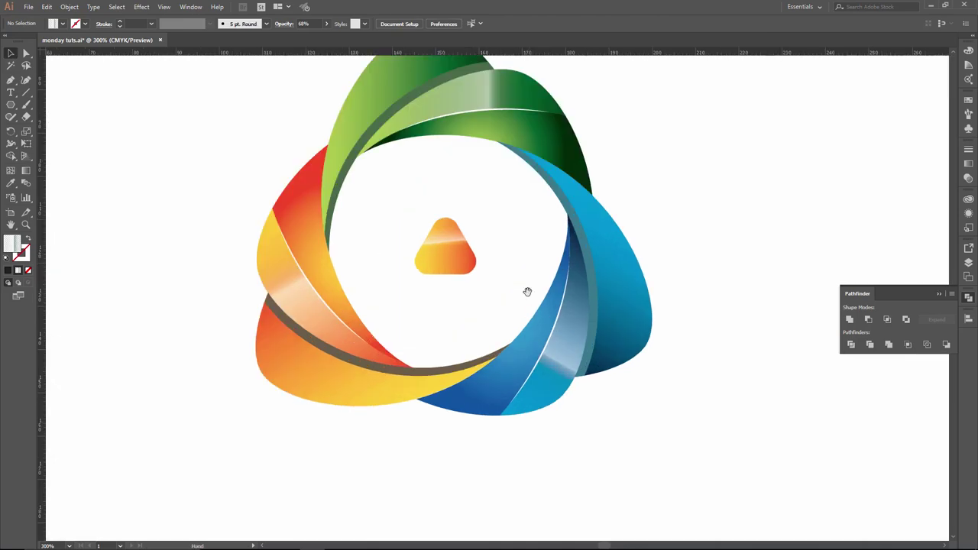